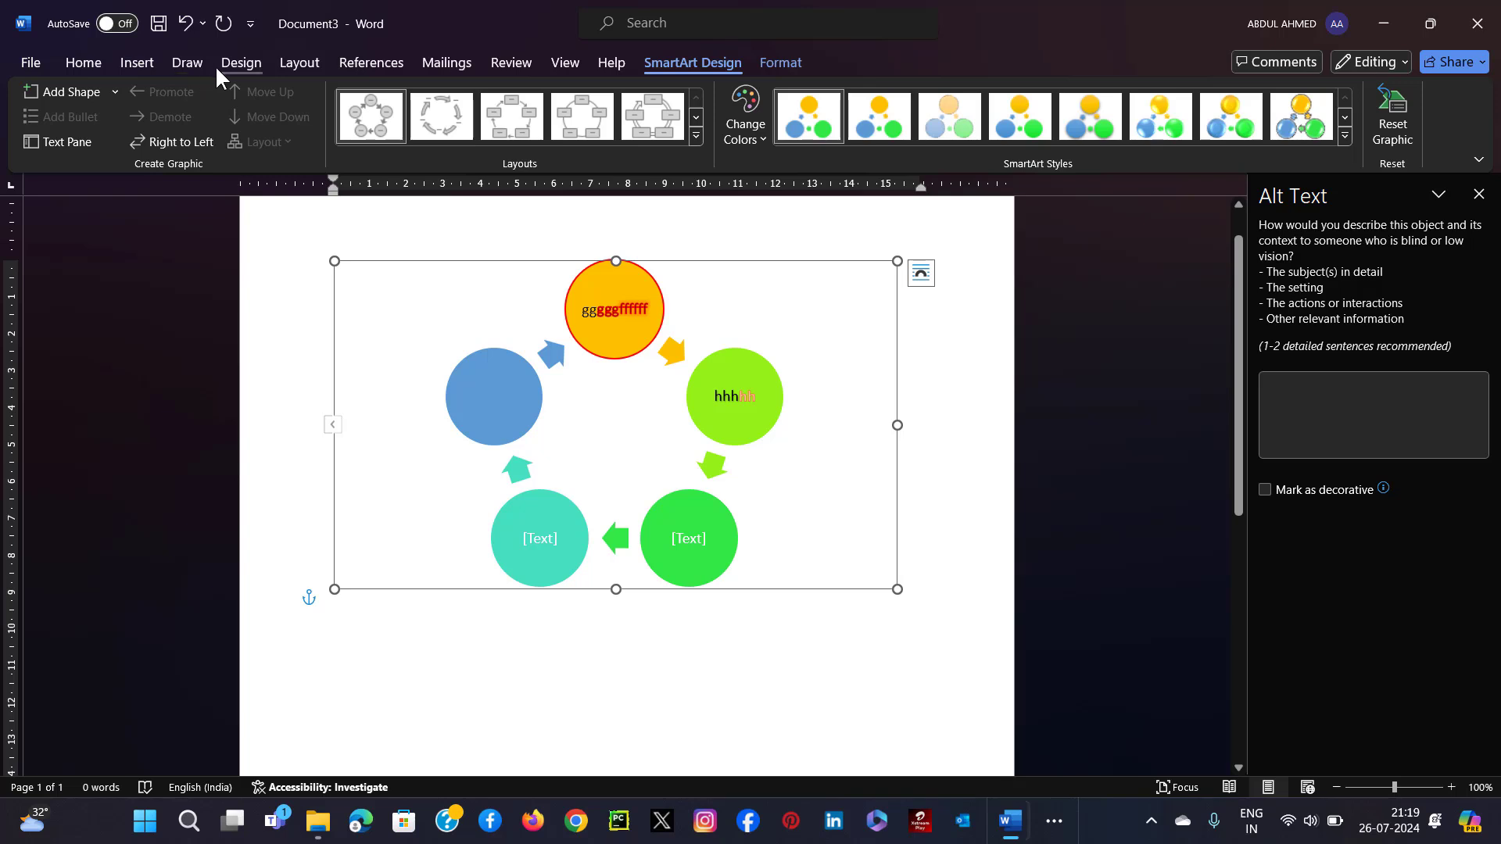
- Insert a funnel SmartArt graphic below the circular cycle diagram and show its formatting options
{"action": "left_click", "coordinate": [136, 58]}
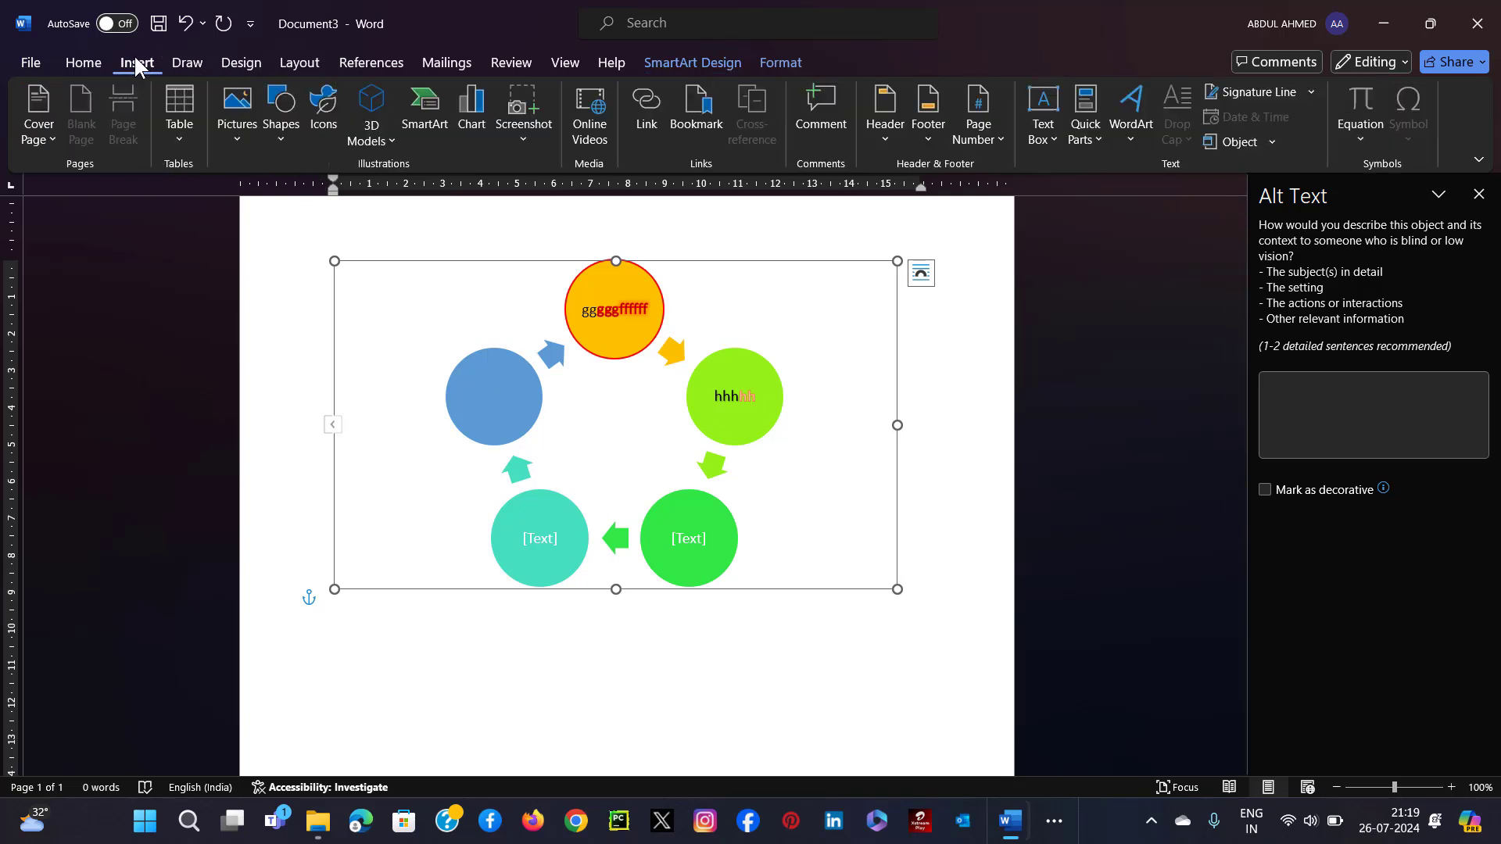
{"action": "left_click", "coordinate": [425, 120]}
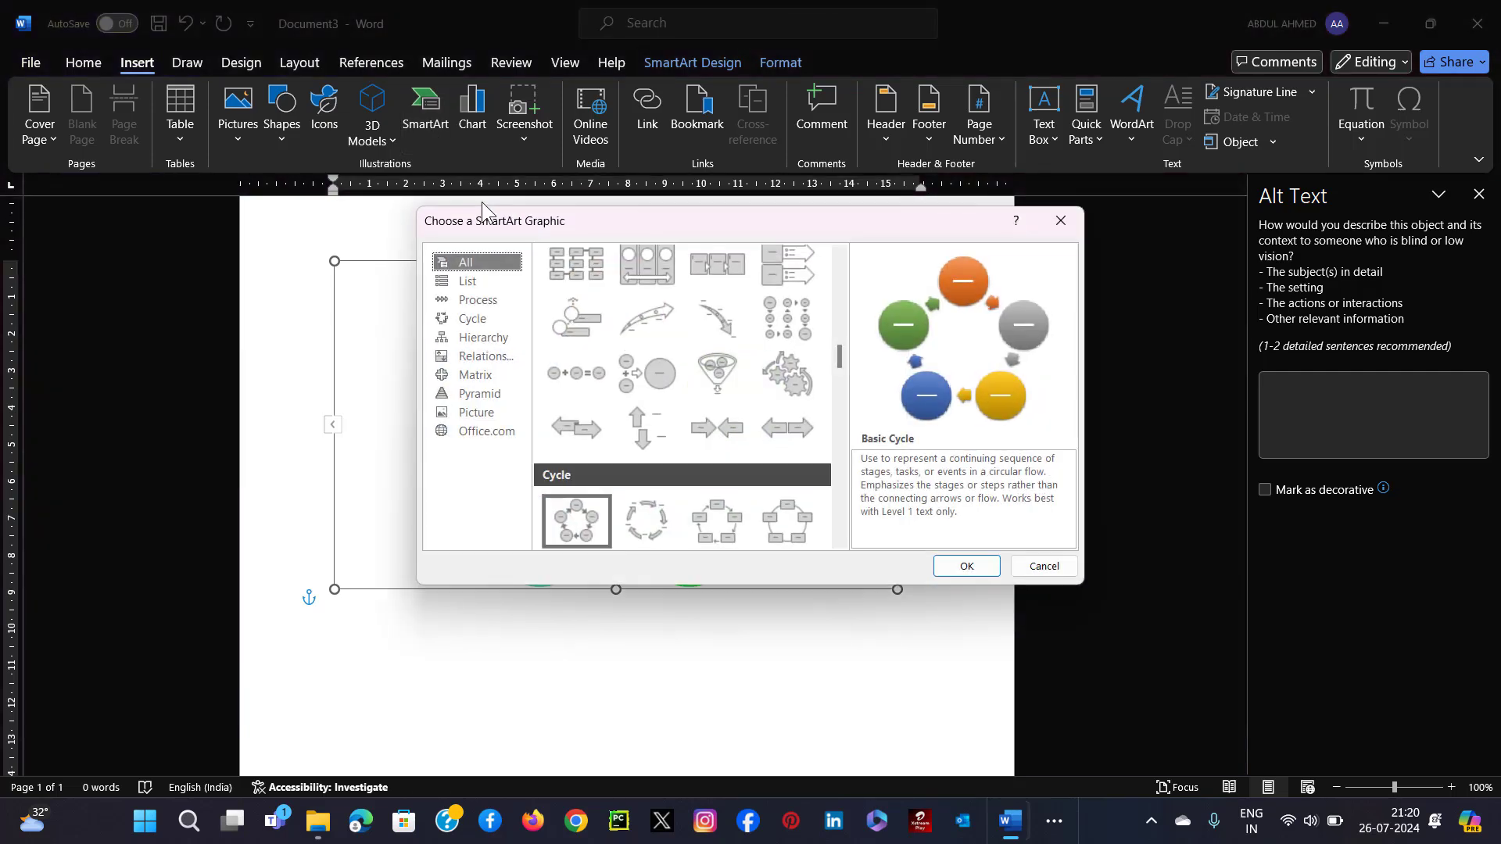
{"action": "left_click", "coordinate": [730, 377]}
{"action": "left_click", "coordinate": [969, 570]}
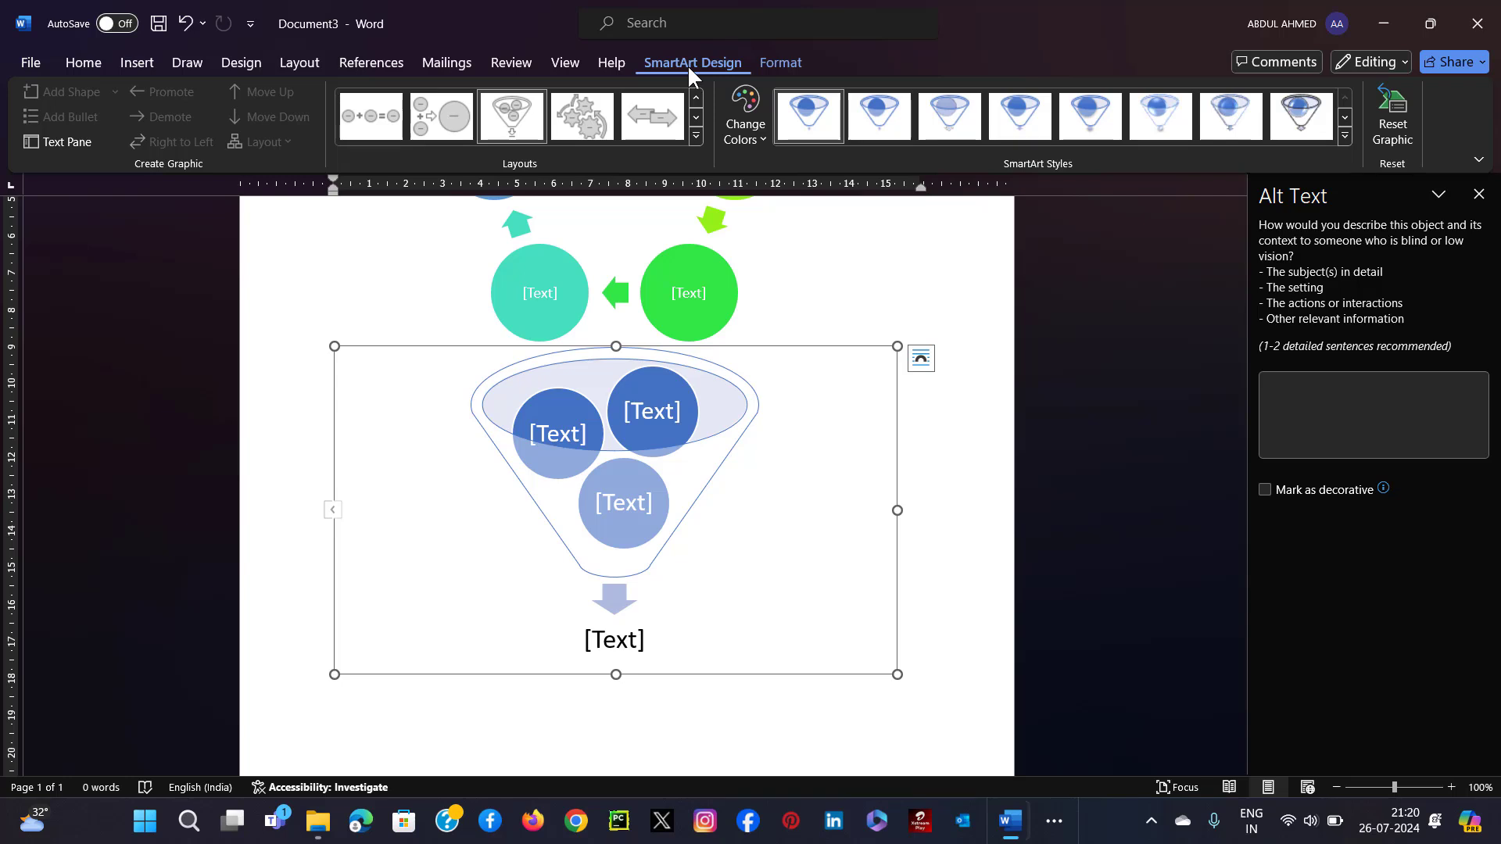
{"action": "left_click", "coordinate": [774, 63]}
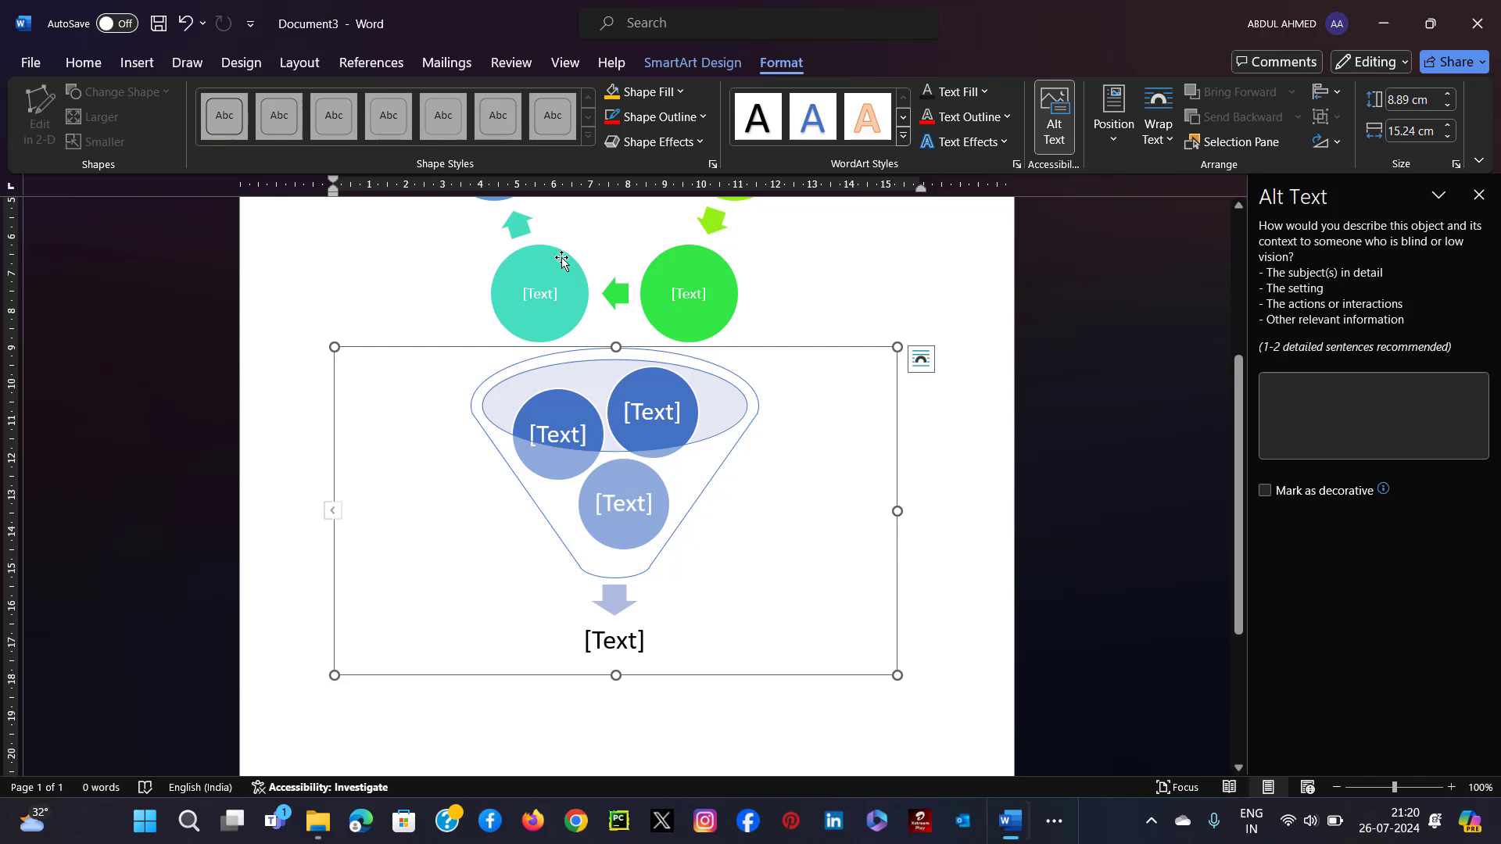
- Start inserting a chart on the blank page and preview the Clustered Column type
{"action": "left_click", "coordinate": [139, 70]}
{"action": "scroll", "coordinate": [537, 313], "scroll_direction": "down", "scroll_amount": 10}
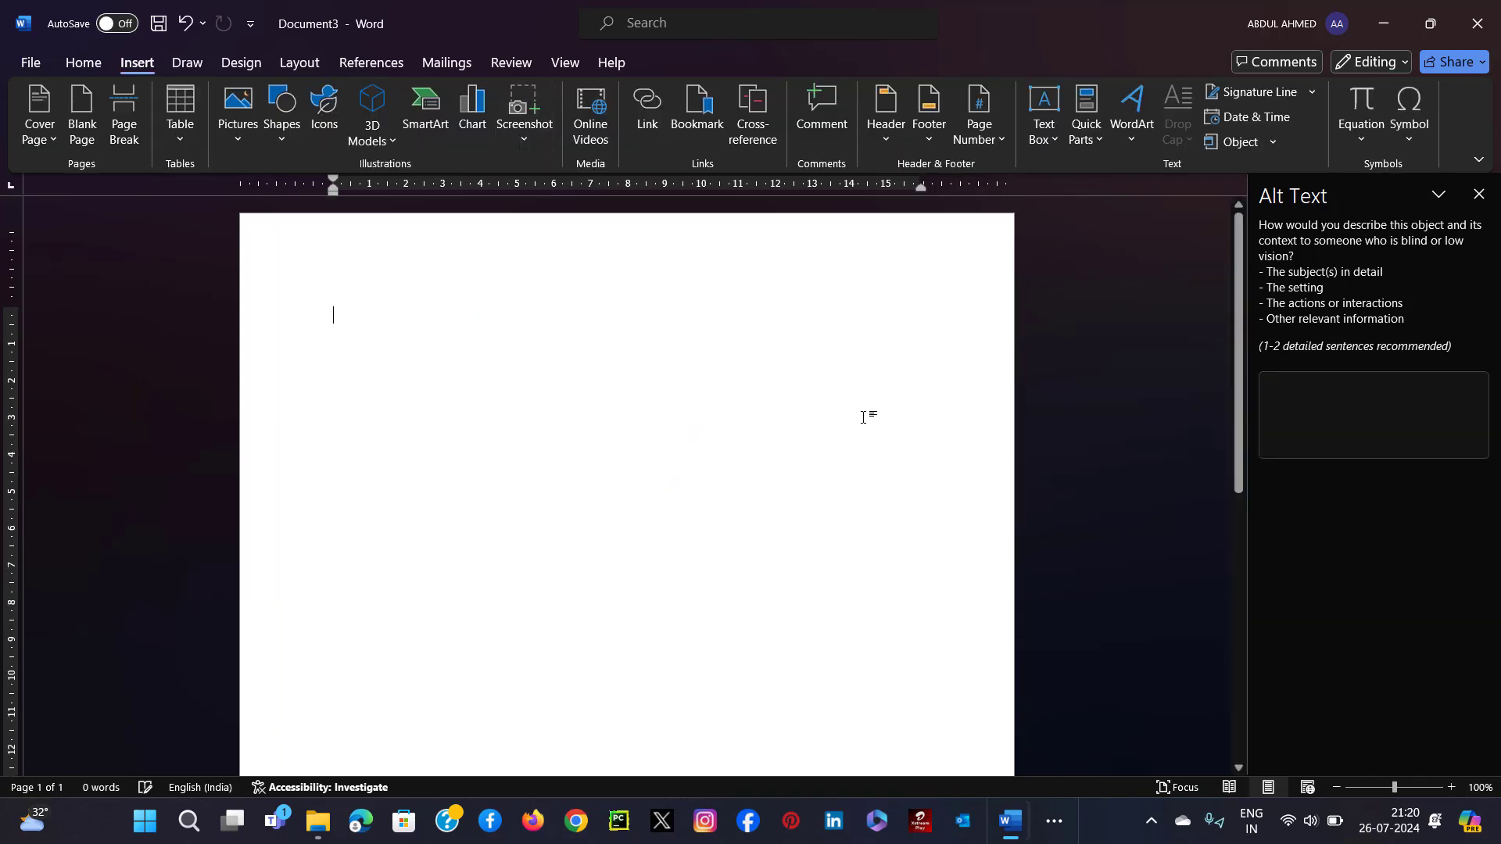
{"action": "left_click", "coordinate": [472, 113]}
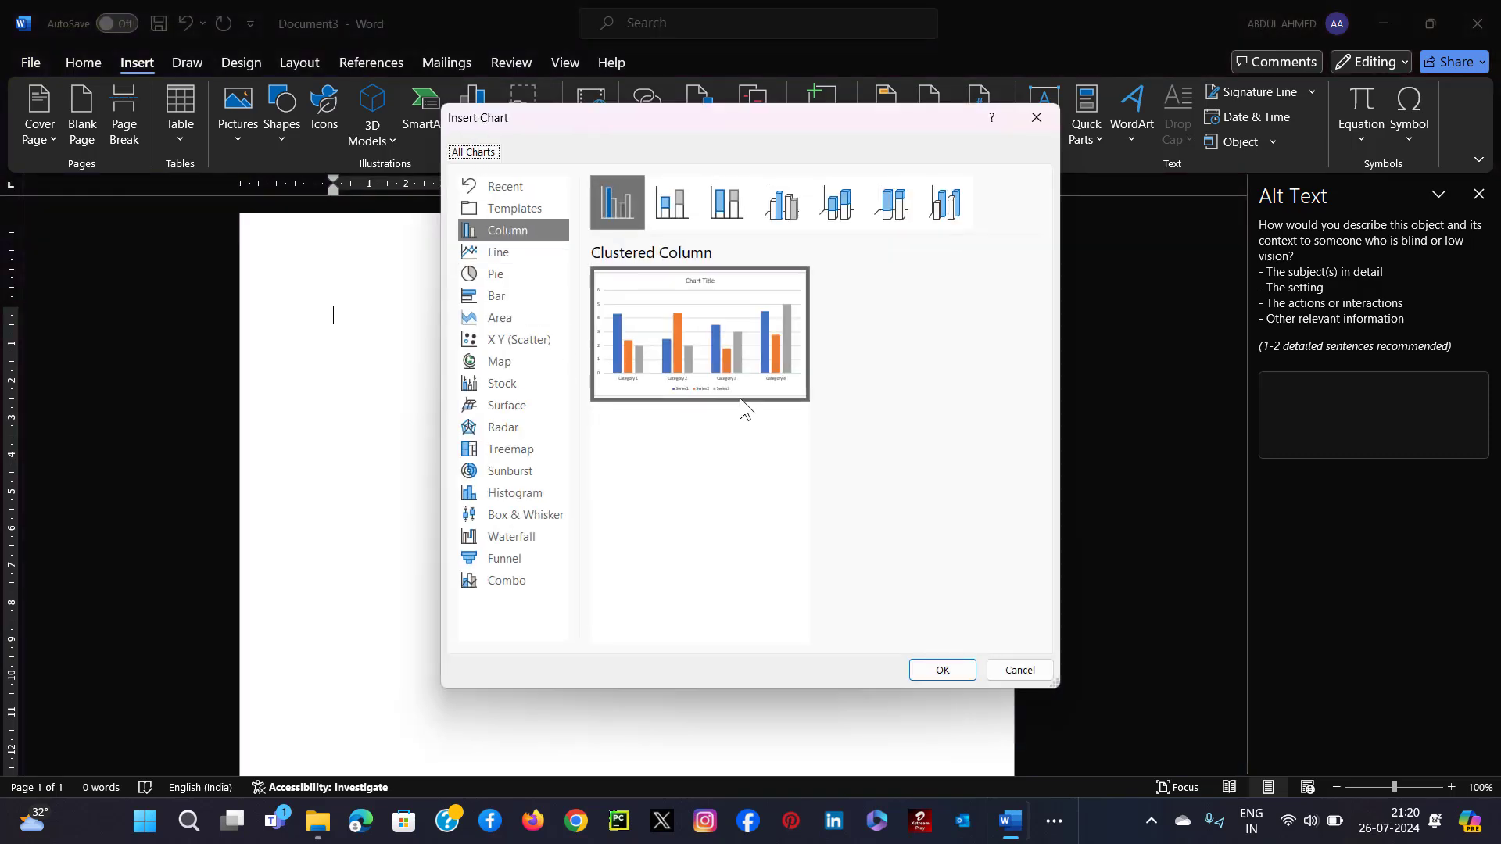
{"action": "mouse_move", "coordinate": [693, 344]}
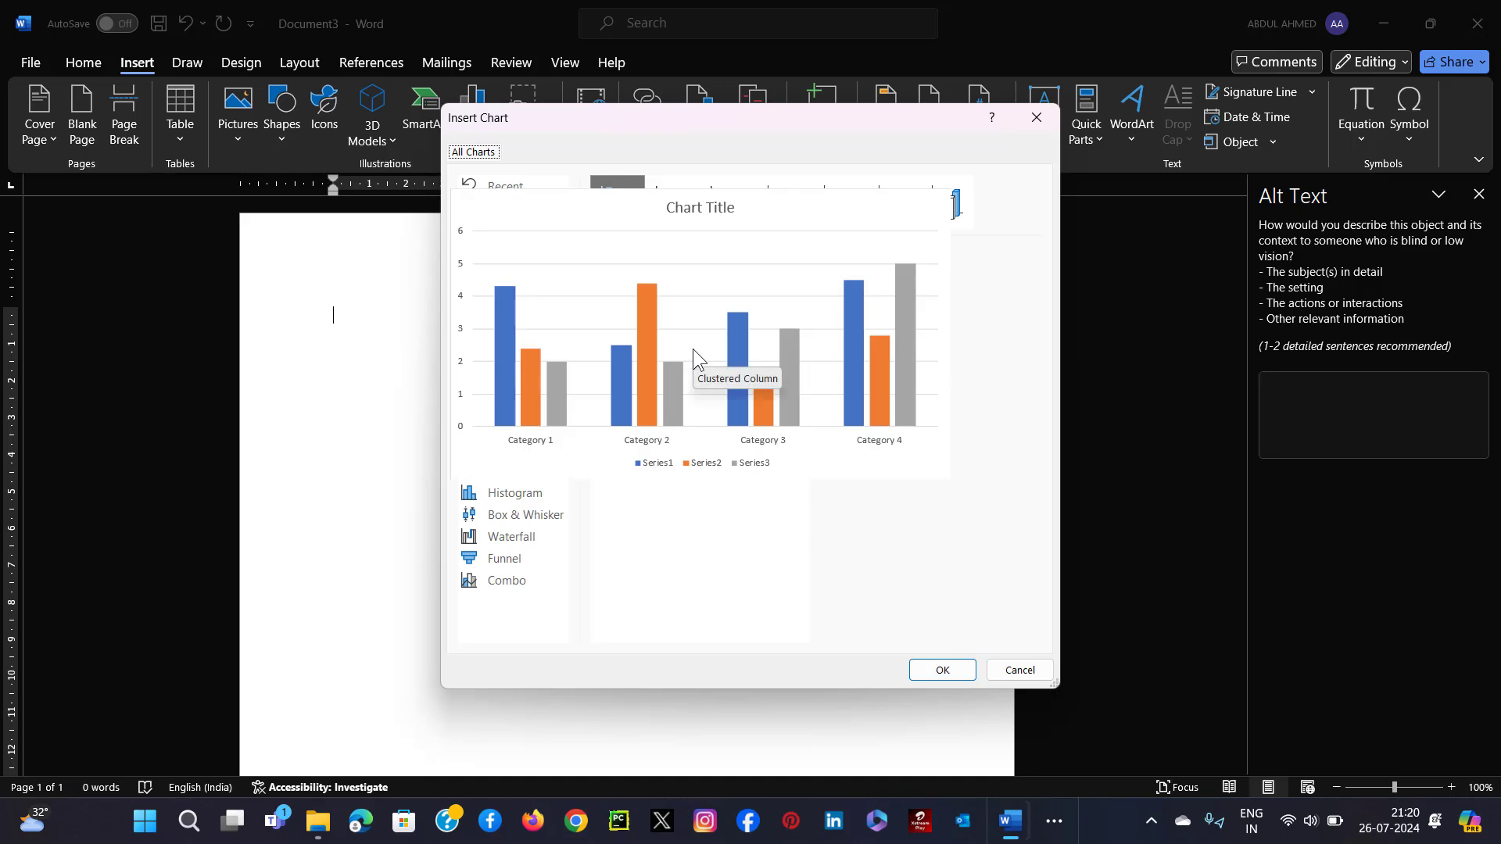
{"action": "left_click", "coordinate": [330, 451]}
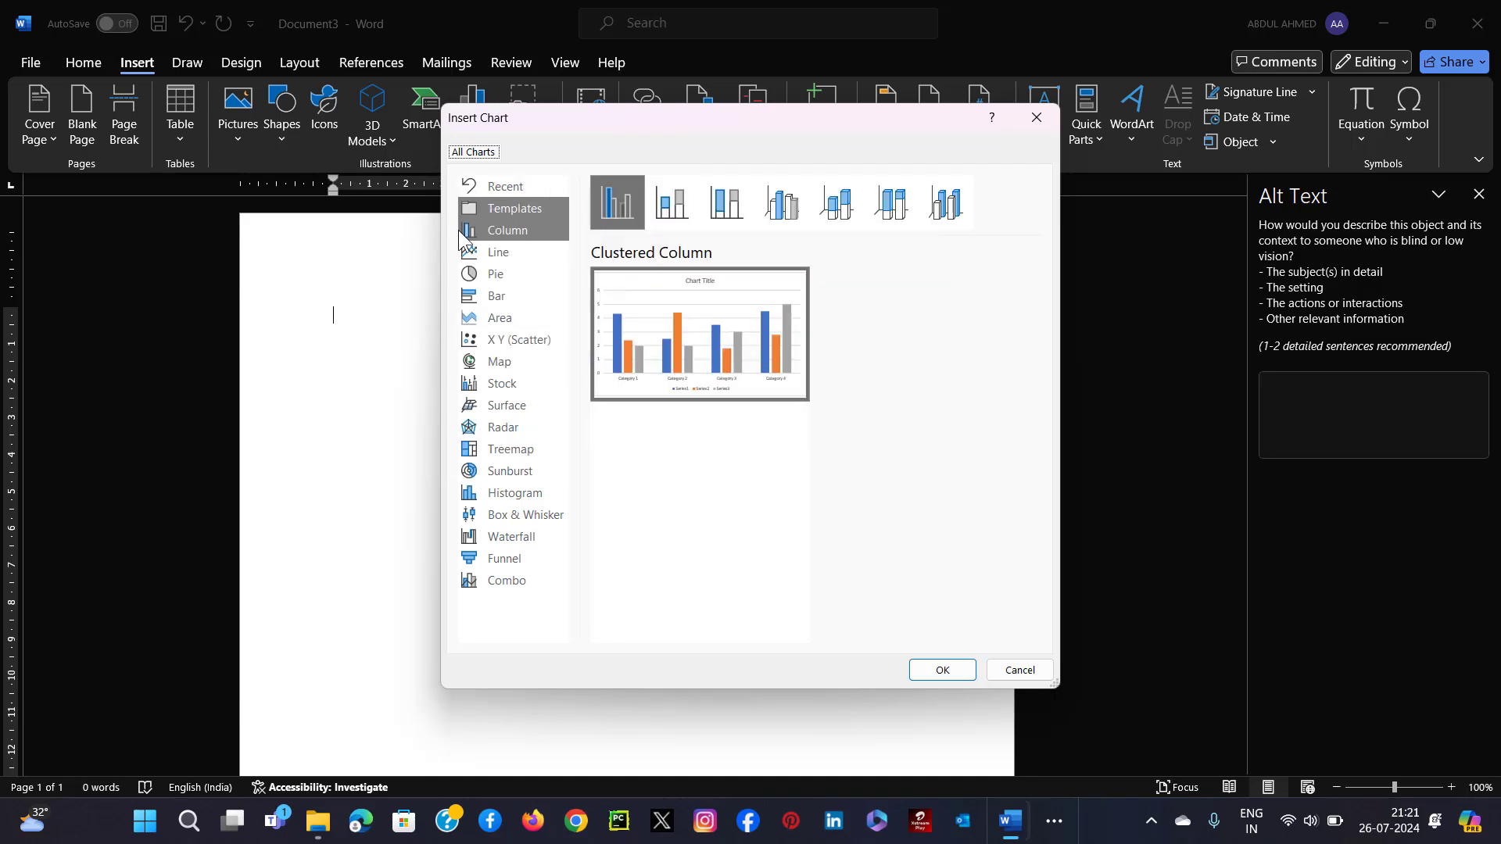
{"action": "mouse_move", "coordinate": [683, 274]}
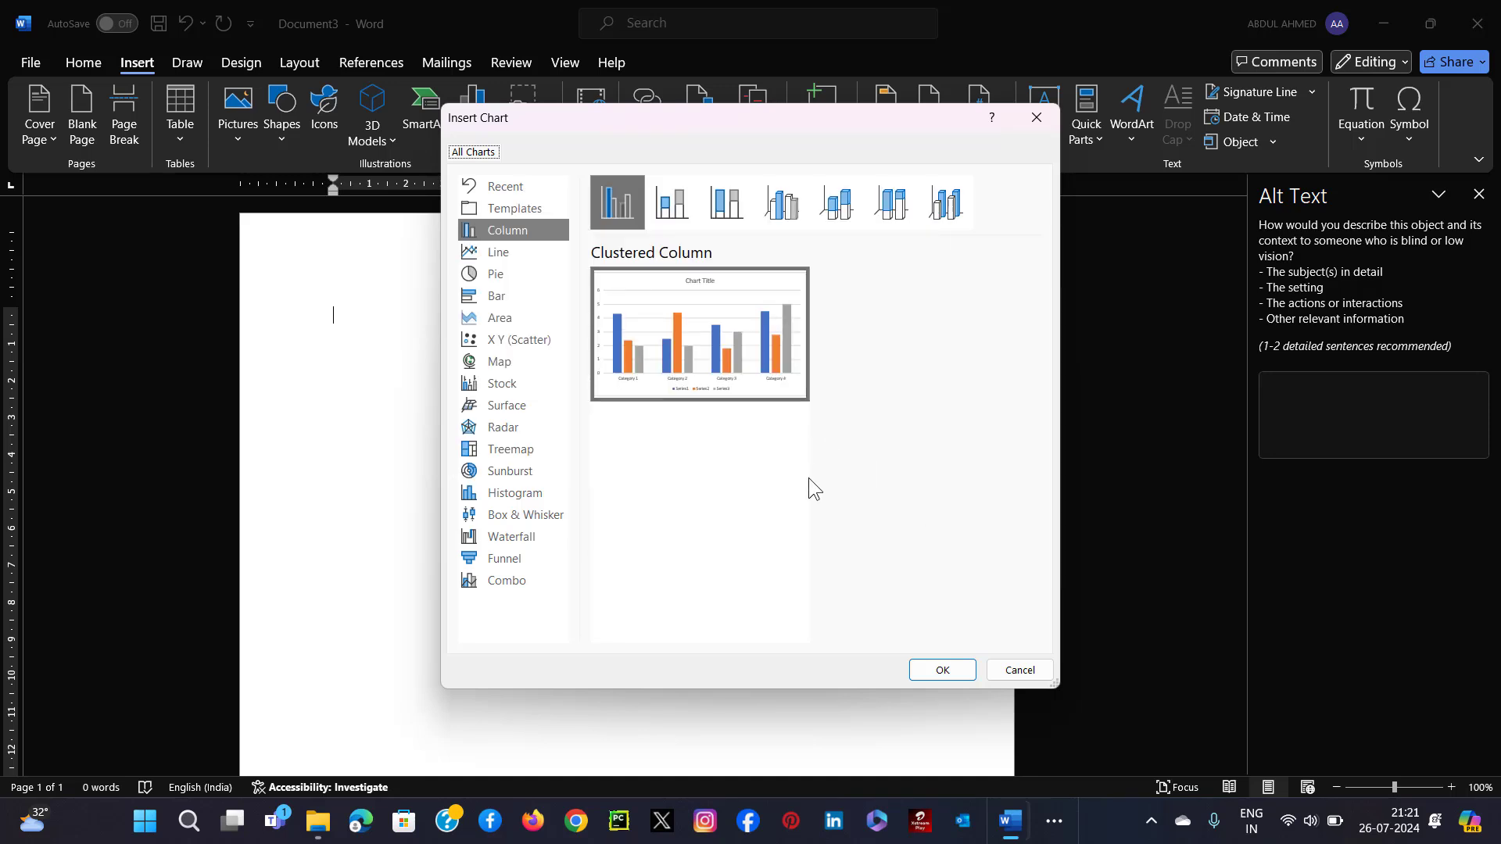
{"action": "mouse_move", "coordinate": [652, 317]}
- Look through the Area, X Y (Scatter), Stock, Surface, Radar and Treemap chart types, and insert a Clustered Column chart
{"action": "left_click", "coordinate": [504, 320]}
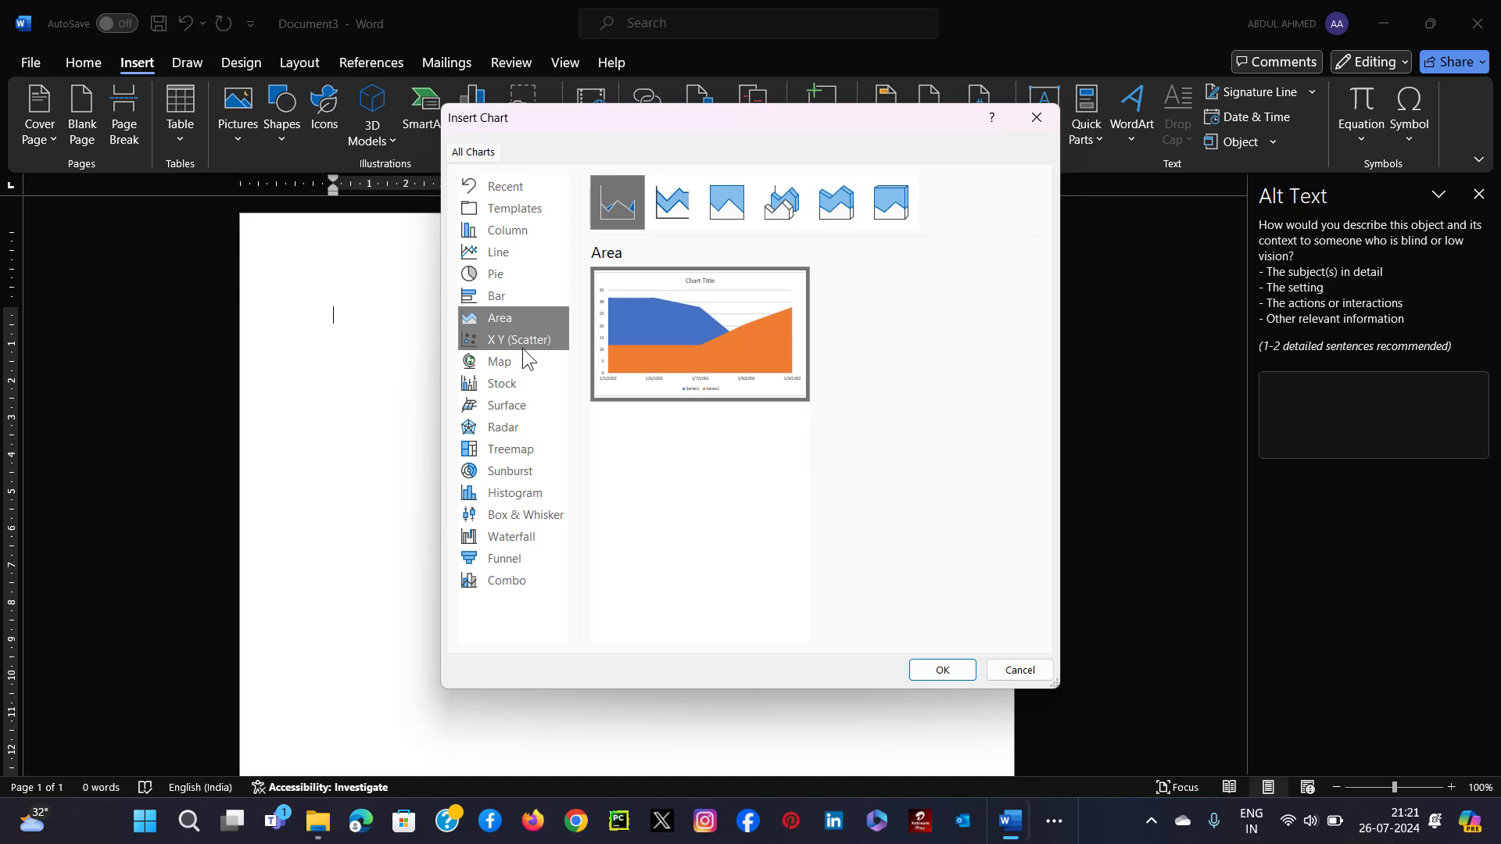
{"action": "left_click", "coordinate": [524, 340]}
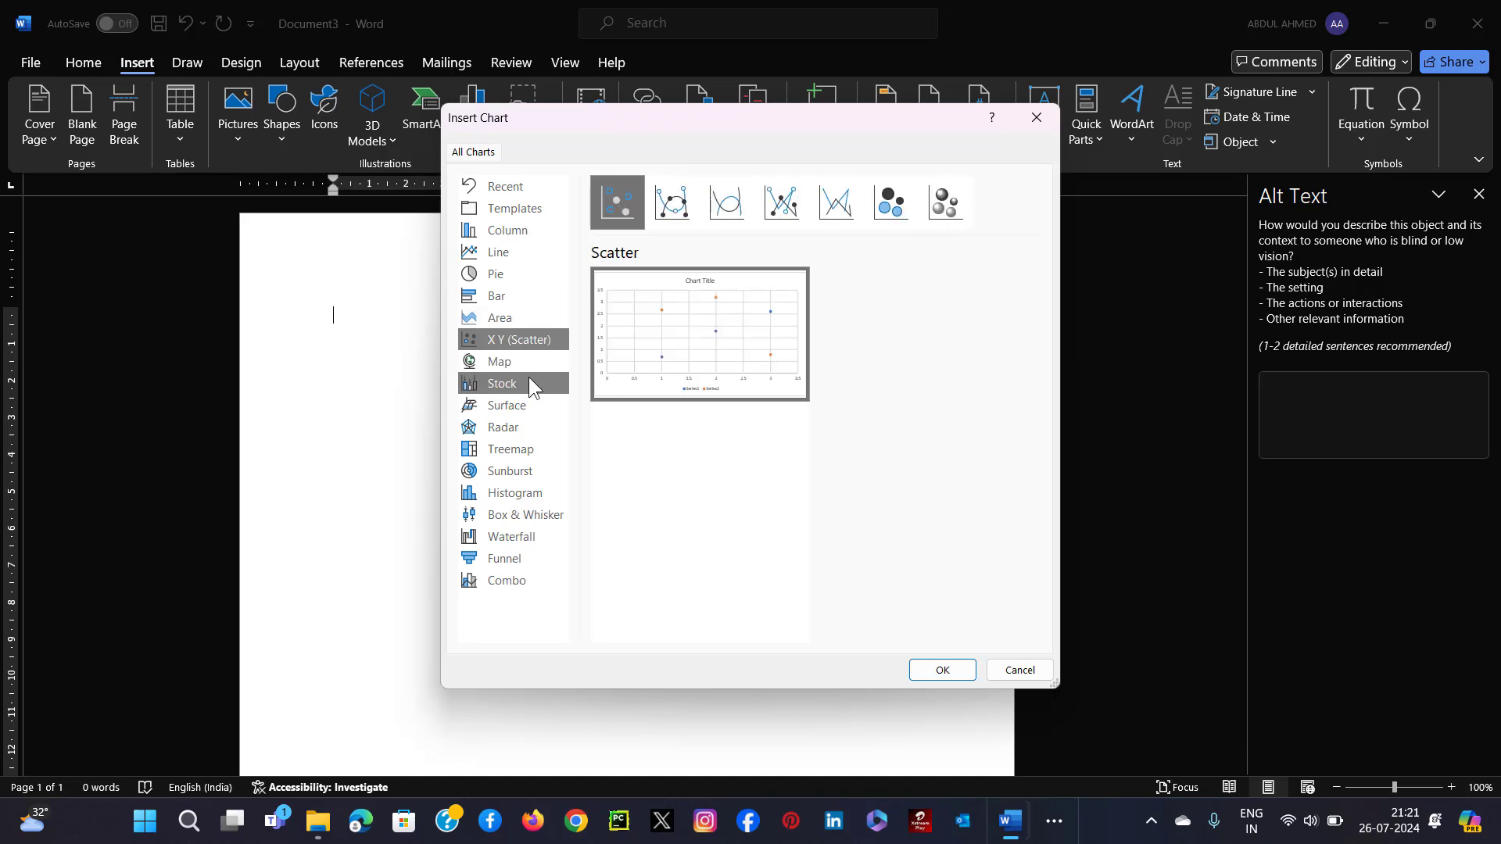
{"action": "left_click", "coordinate": [528, 379]}
{"action": "left_click", "coordinate": [531, 401]}
{"action": "left_click", "coordinate": [511, 426]}
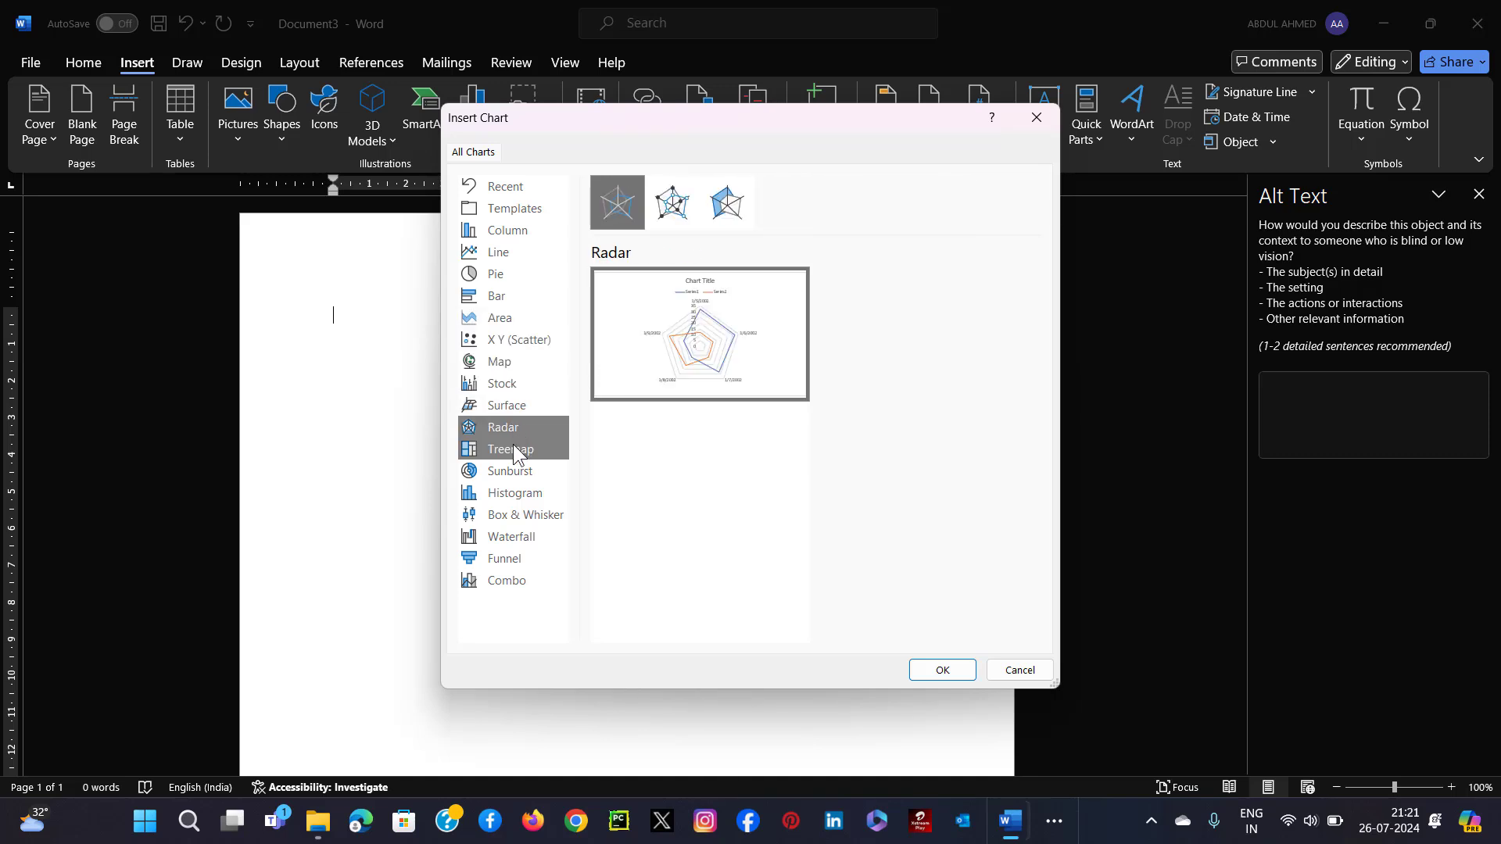
{"action": "left_click", "coordinate": [507, 448]}
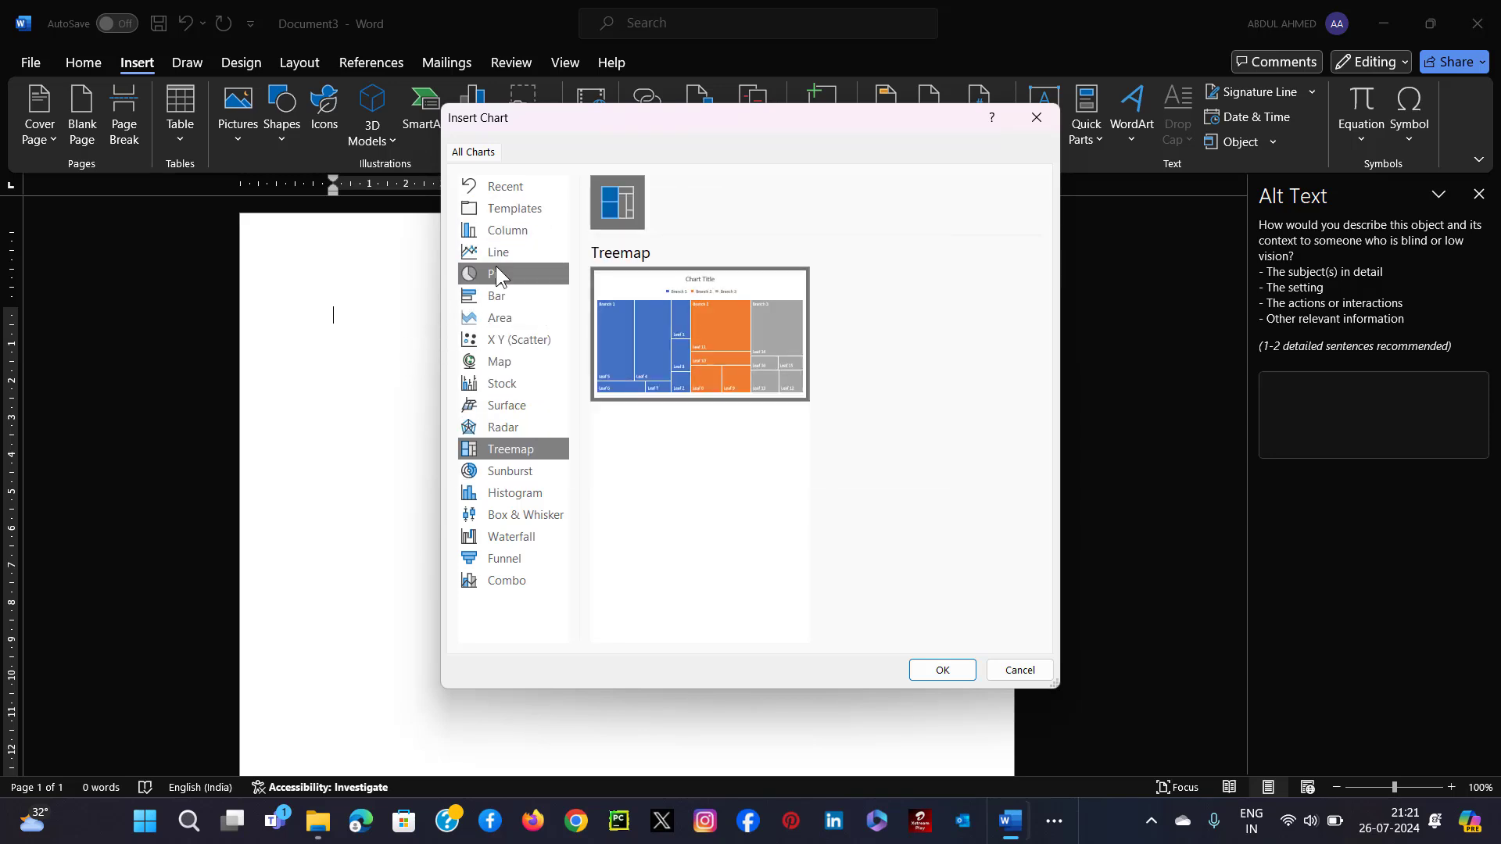
{"action": "left_click", "coordinate": [521, 232]}
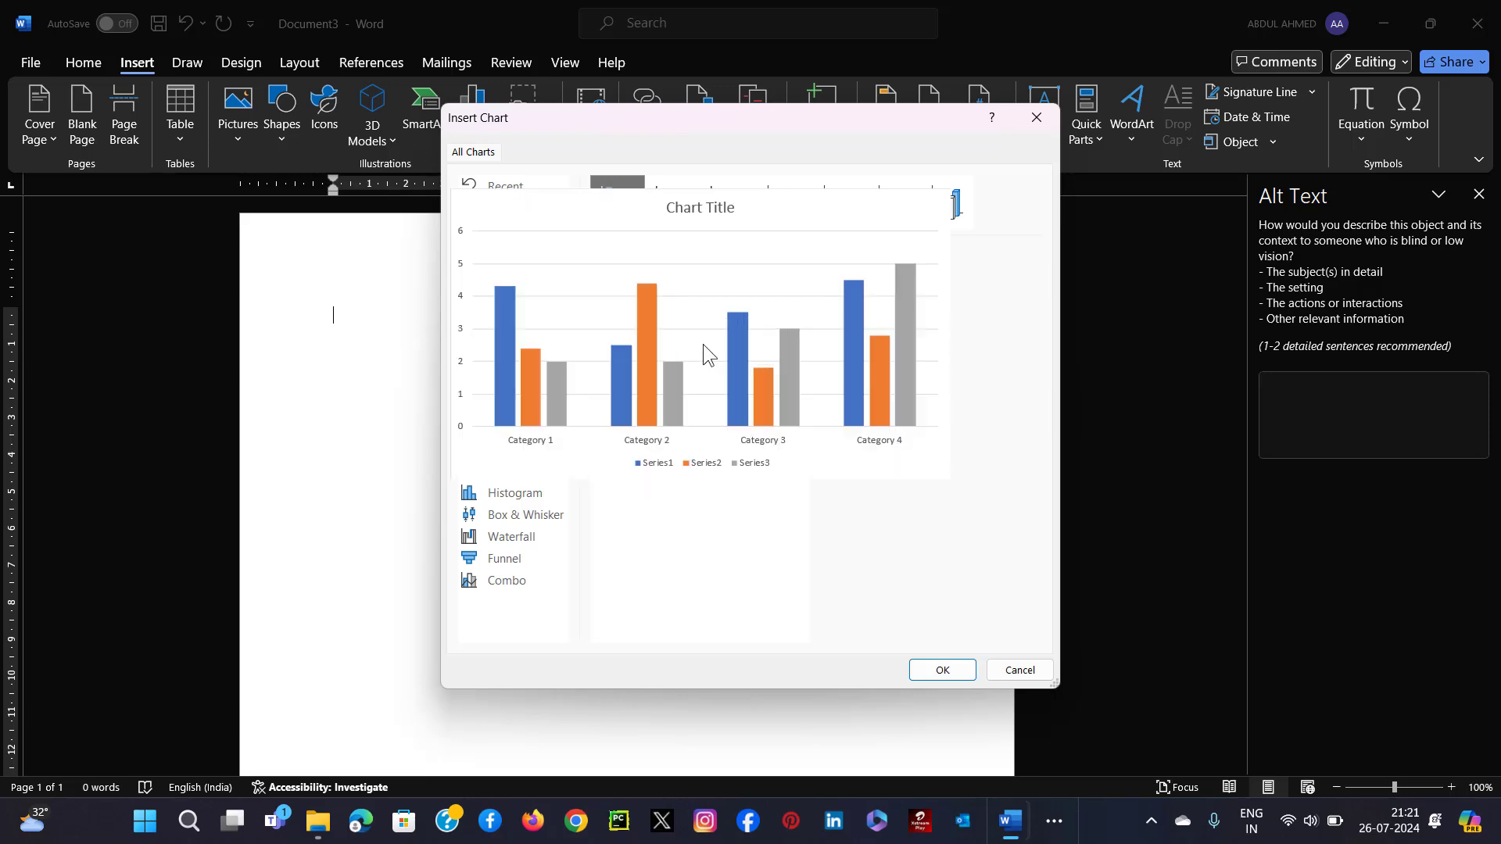
{"action": "left_click", "coordinate": [942, 670]}
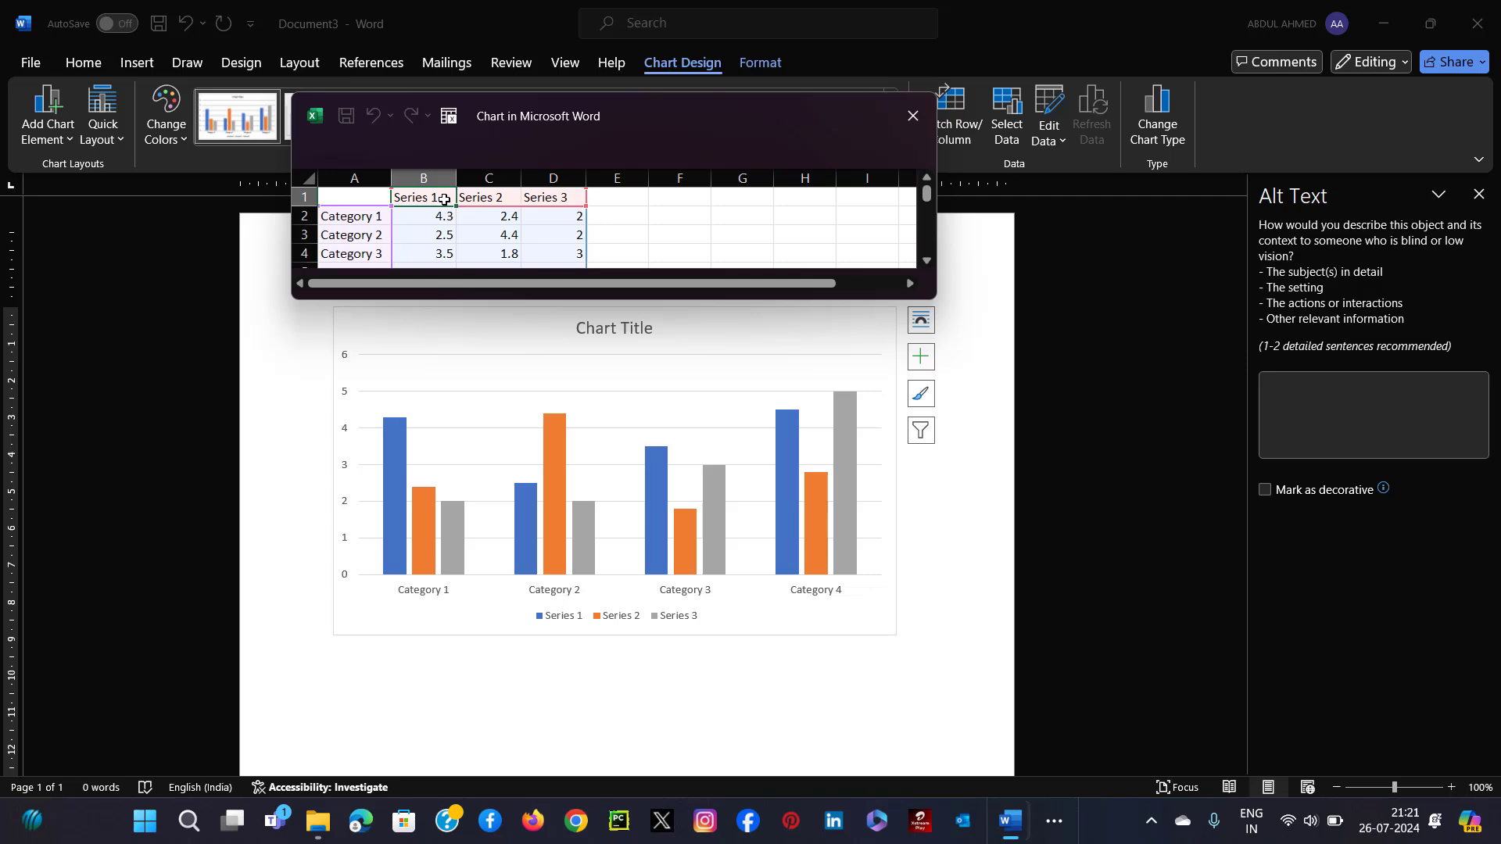
- Rename the chart's three series to 2022, 2023 and 2024 in the header row of the chart data sheet
{"action": "type", "text": "20"}
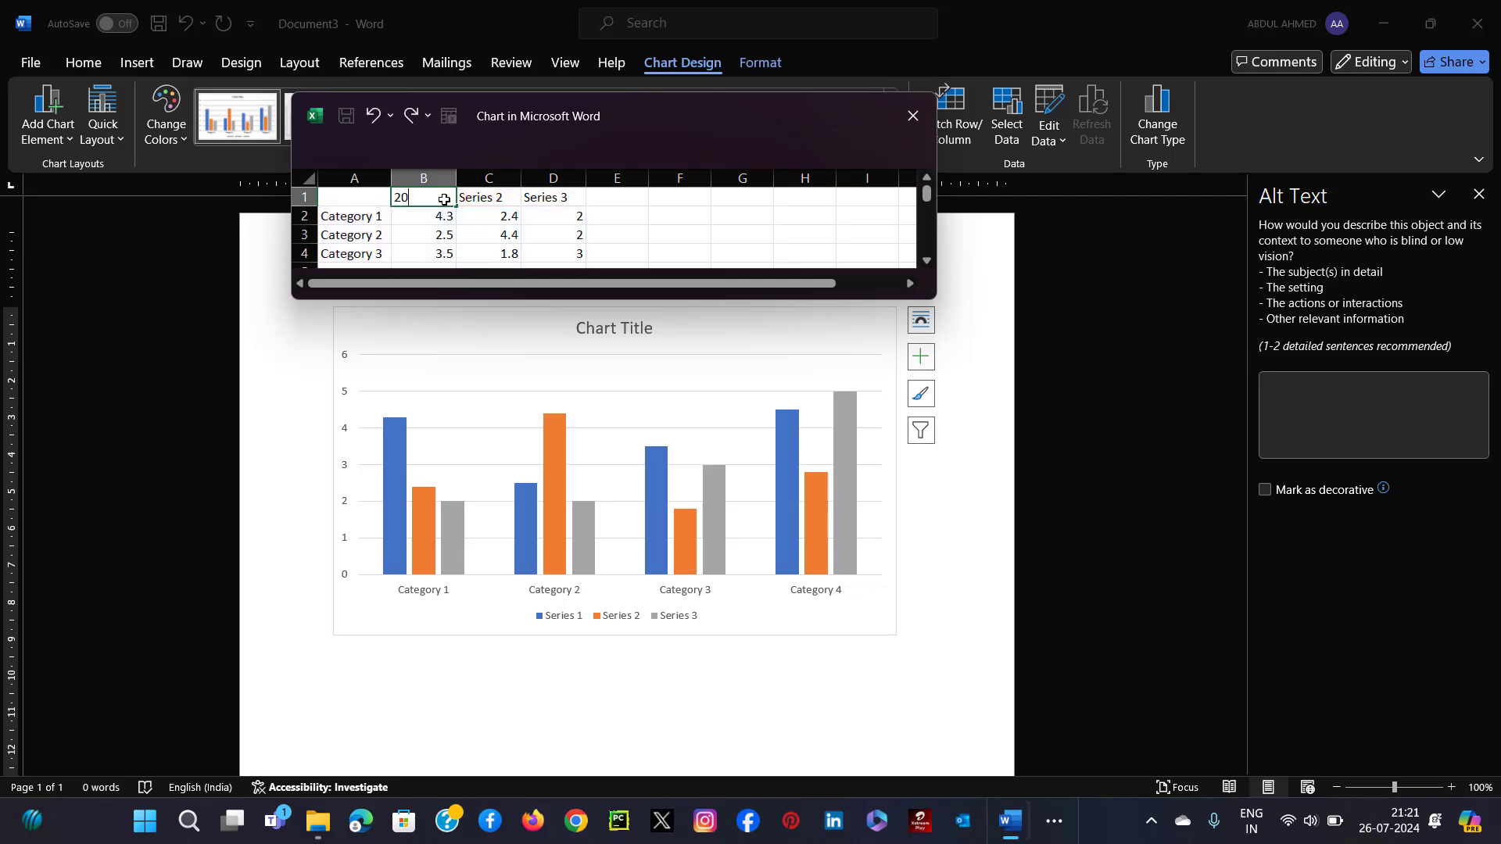
{"action": "type", "text": "22"}
{"action": "key", "text": "Tab"}
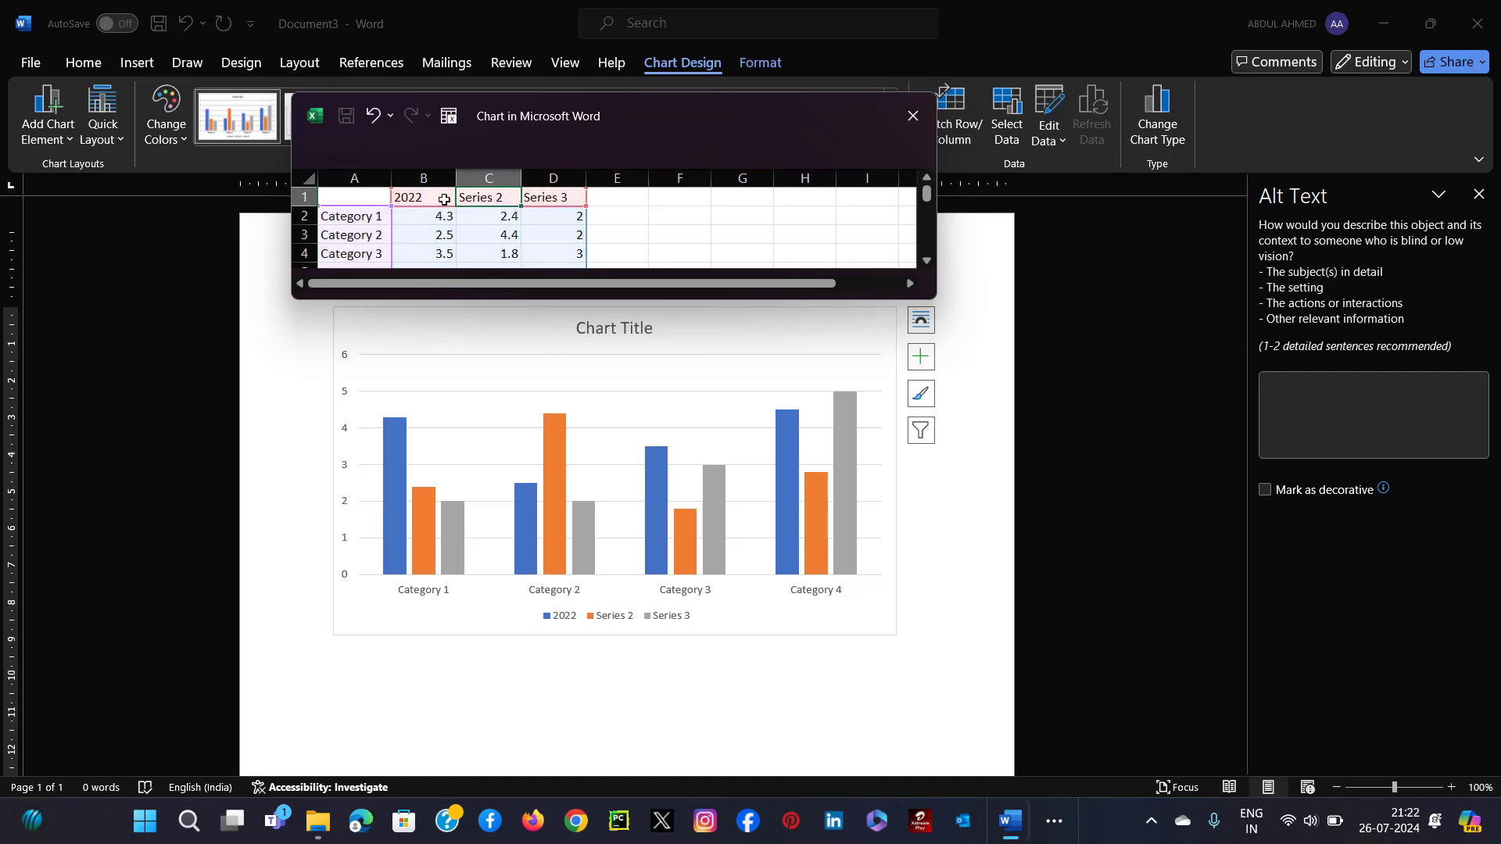
{"action": "type", "text": "2023"}
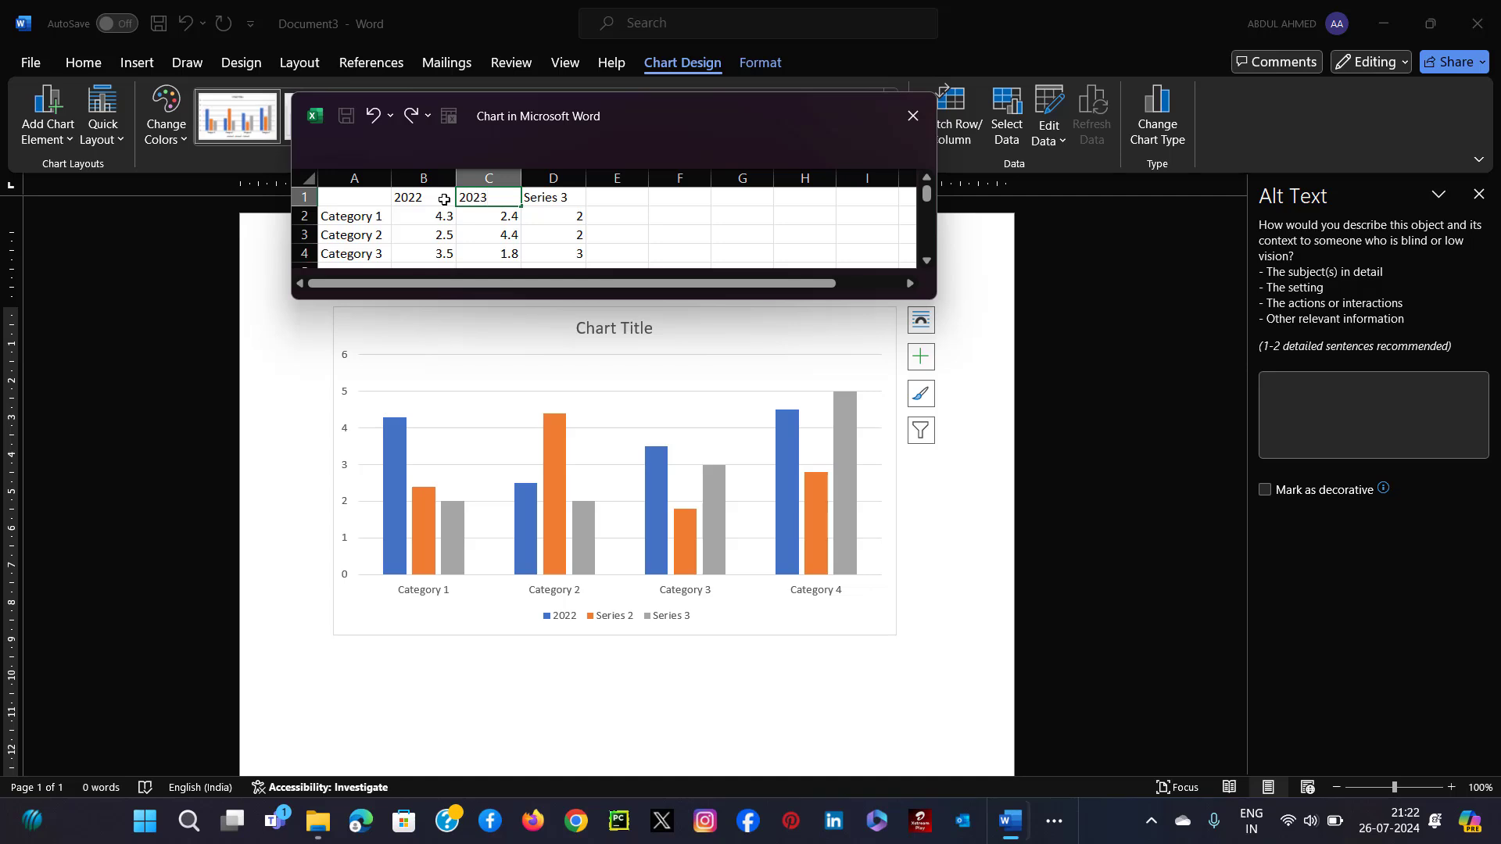
{"action": "key", "text": "Tab"}
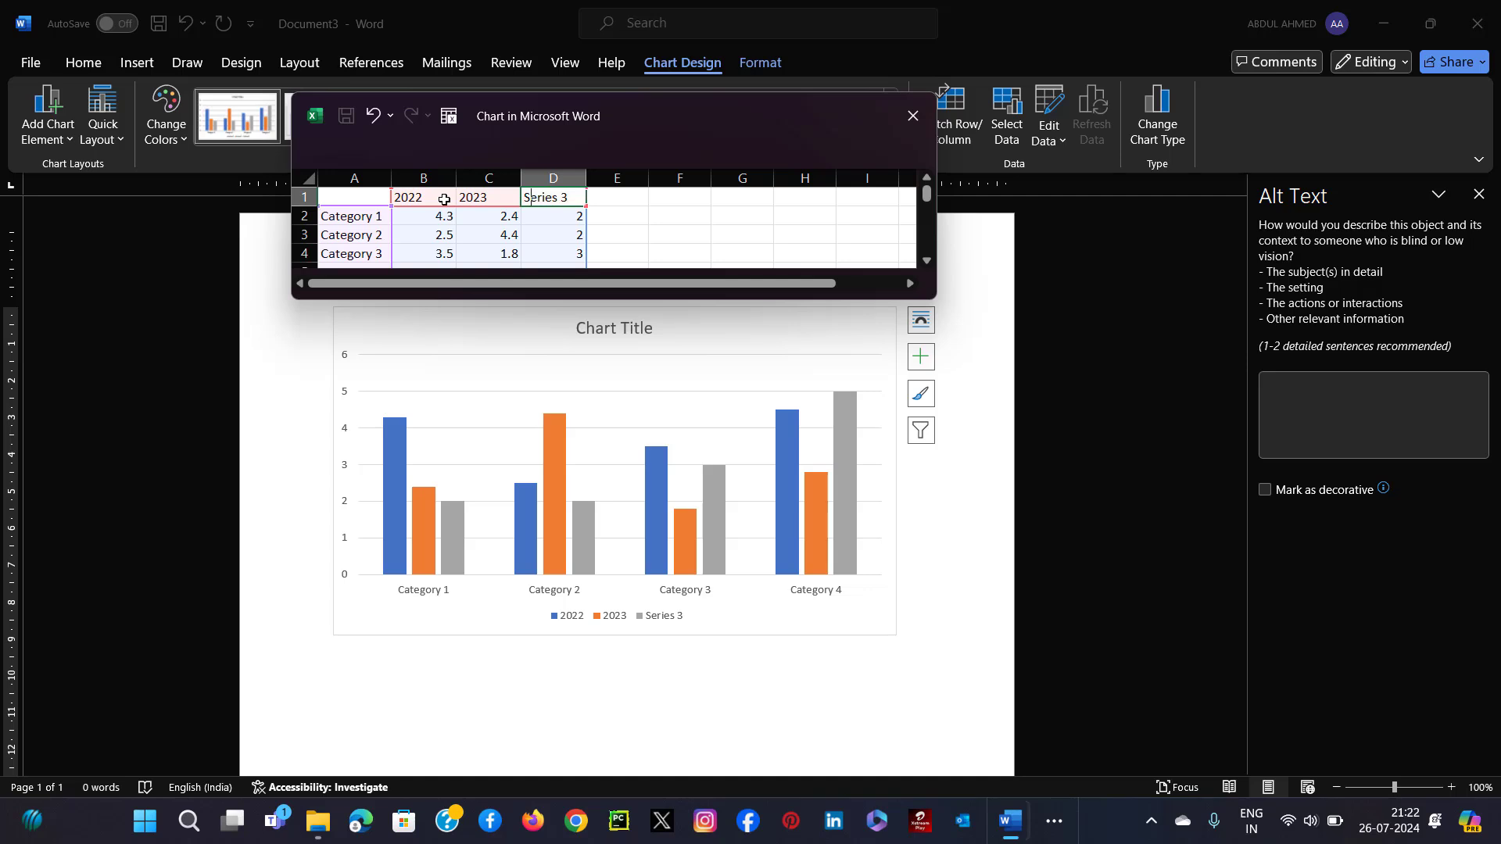
{"action": "type", "text": "2025"}
{"action": "key", "text": "BackSpace"}
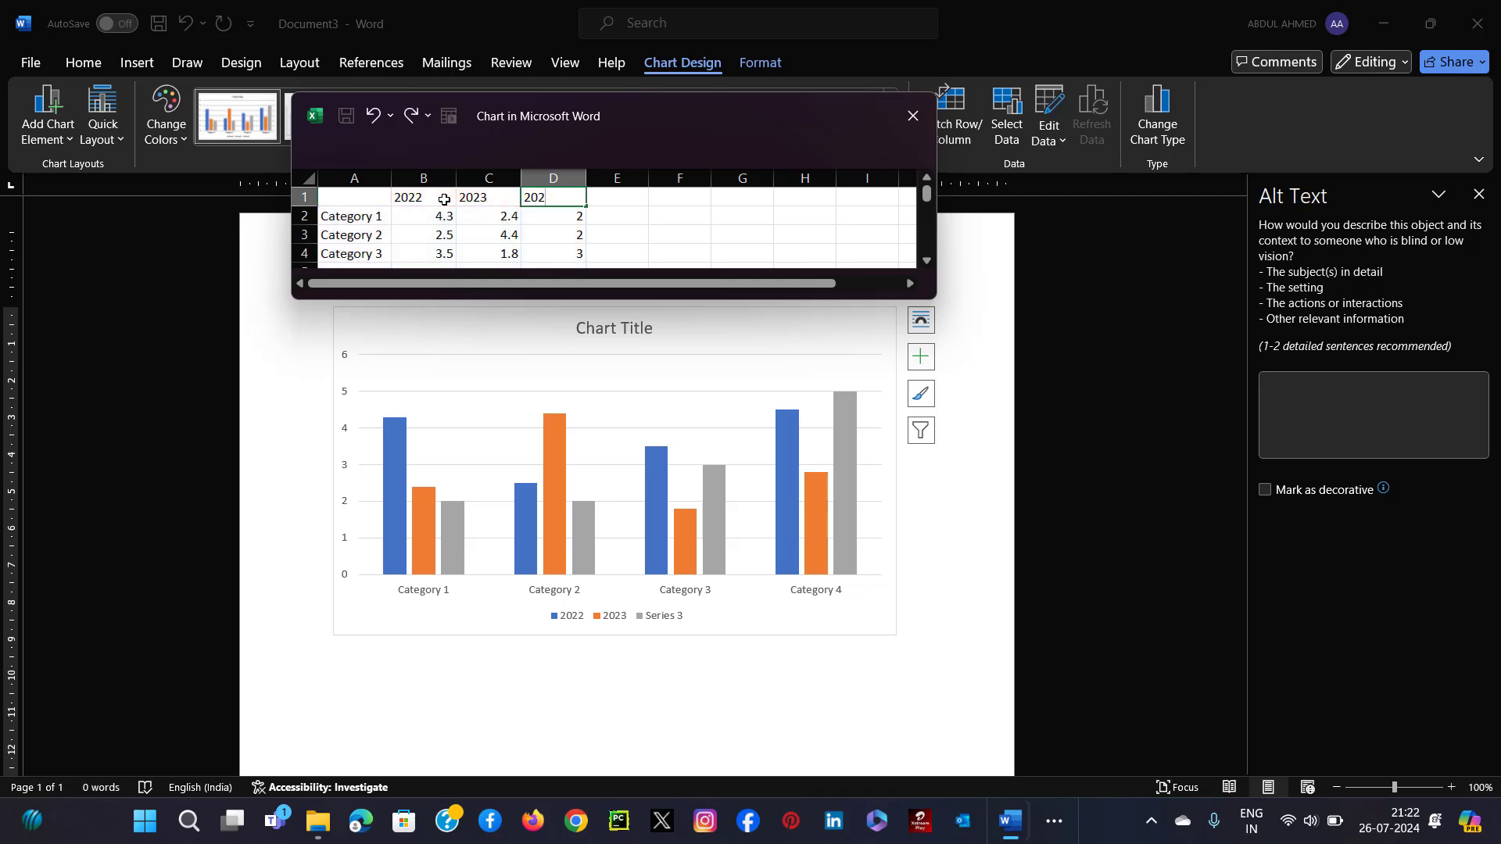
{"action": "type", "text": "4"}
{"action": "left_click", "coordinate": [724, 585]}
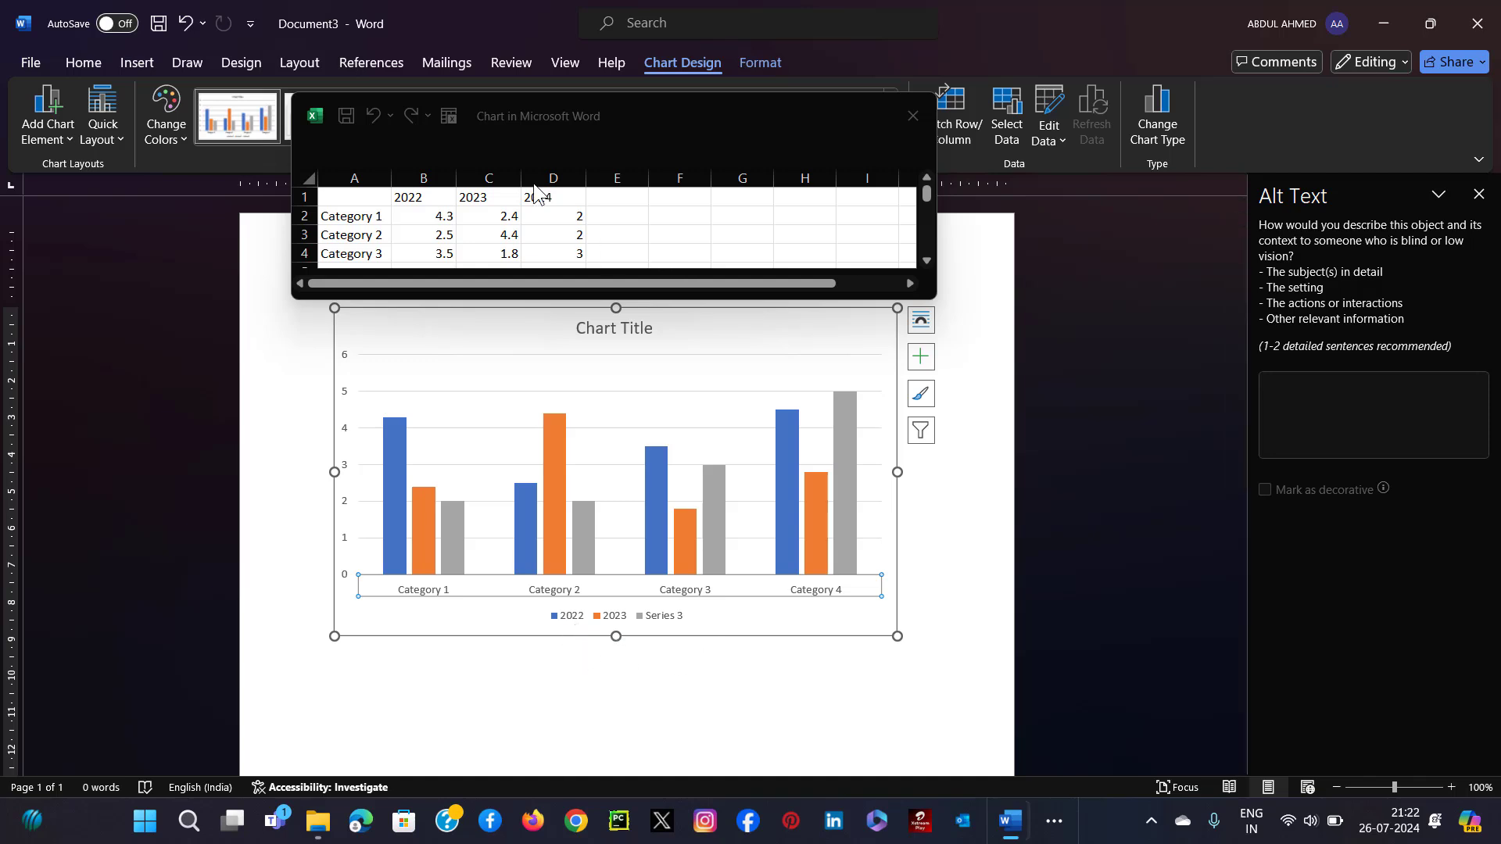
{"action": "left_click", "coordinate": [554, 219]}
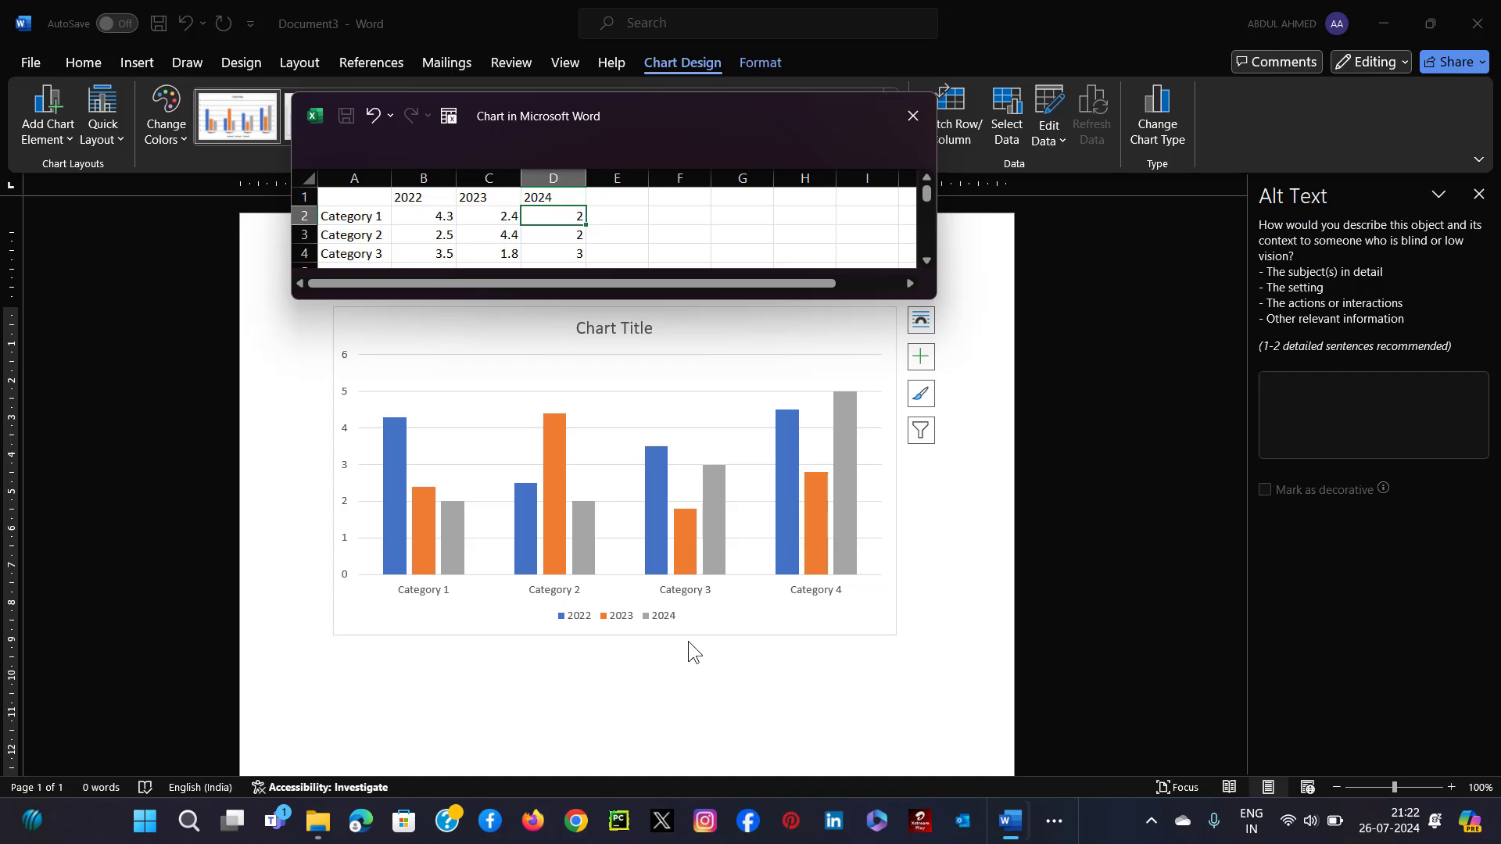
- Rename the first three categories in the chart data sheet to pepsi, coco and thumsup
{"action": "left_click", "coordinate": [345, 216]}
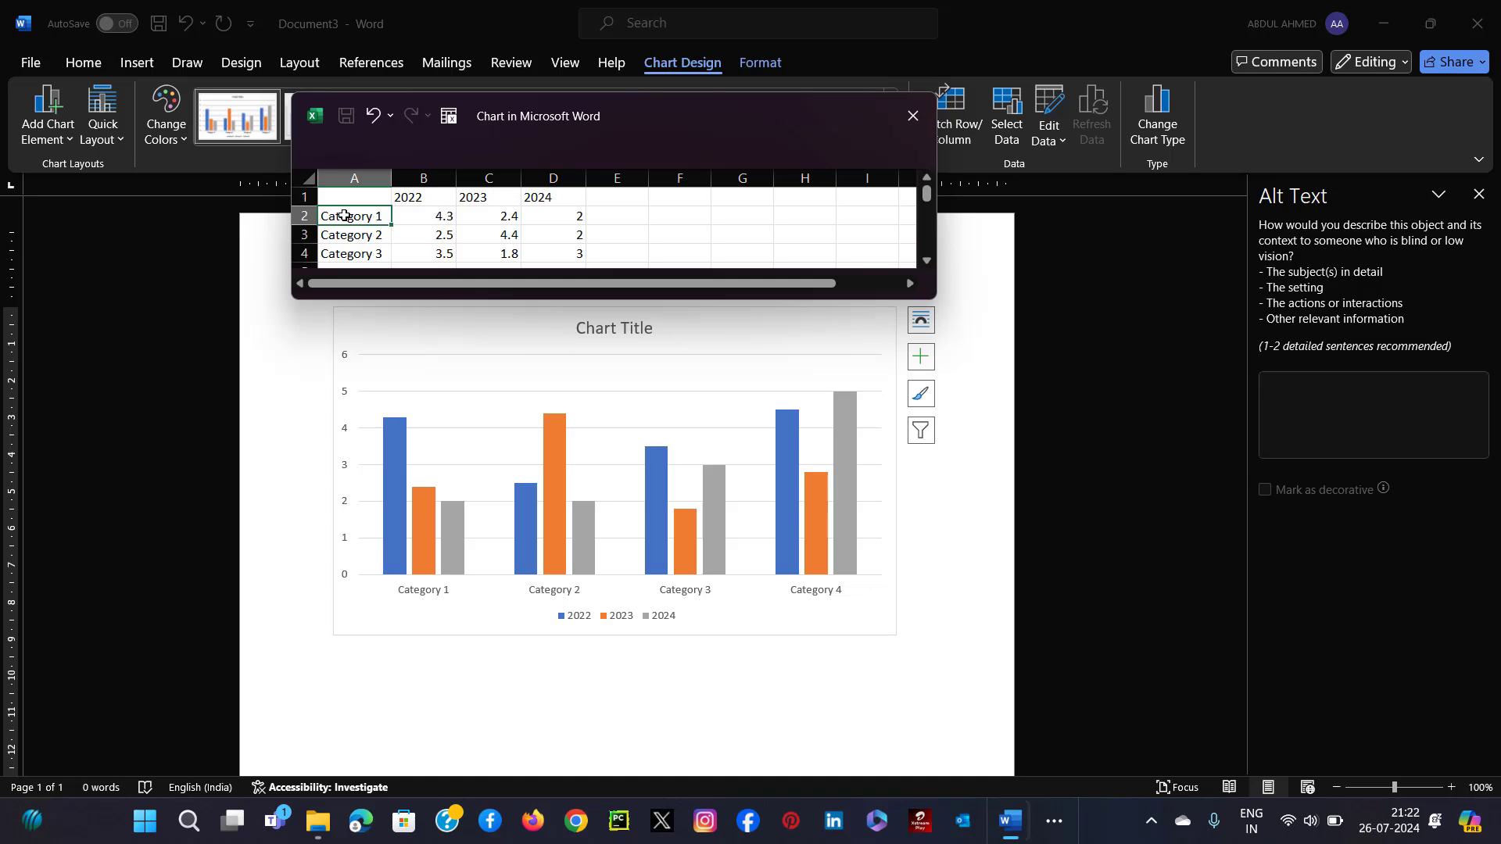
{"action": "type", "text": "pepsi"}
{"action": "key", "text": "Return"}
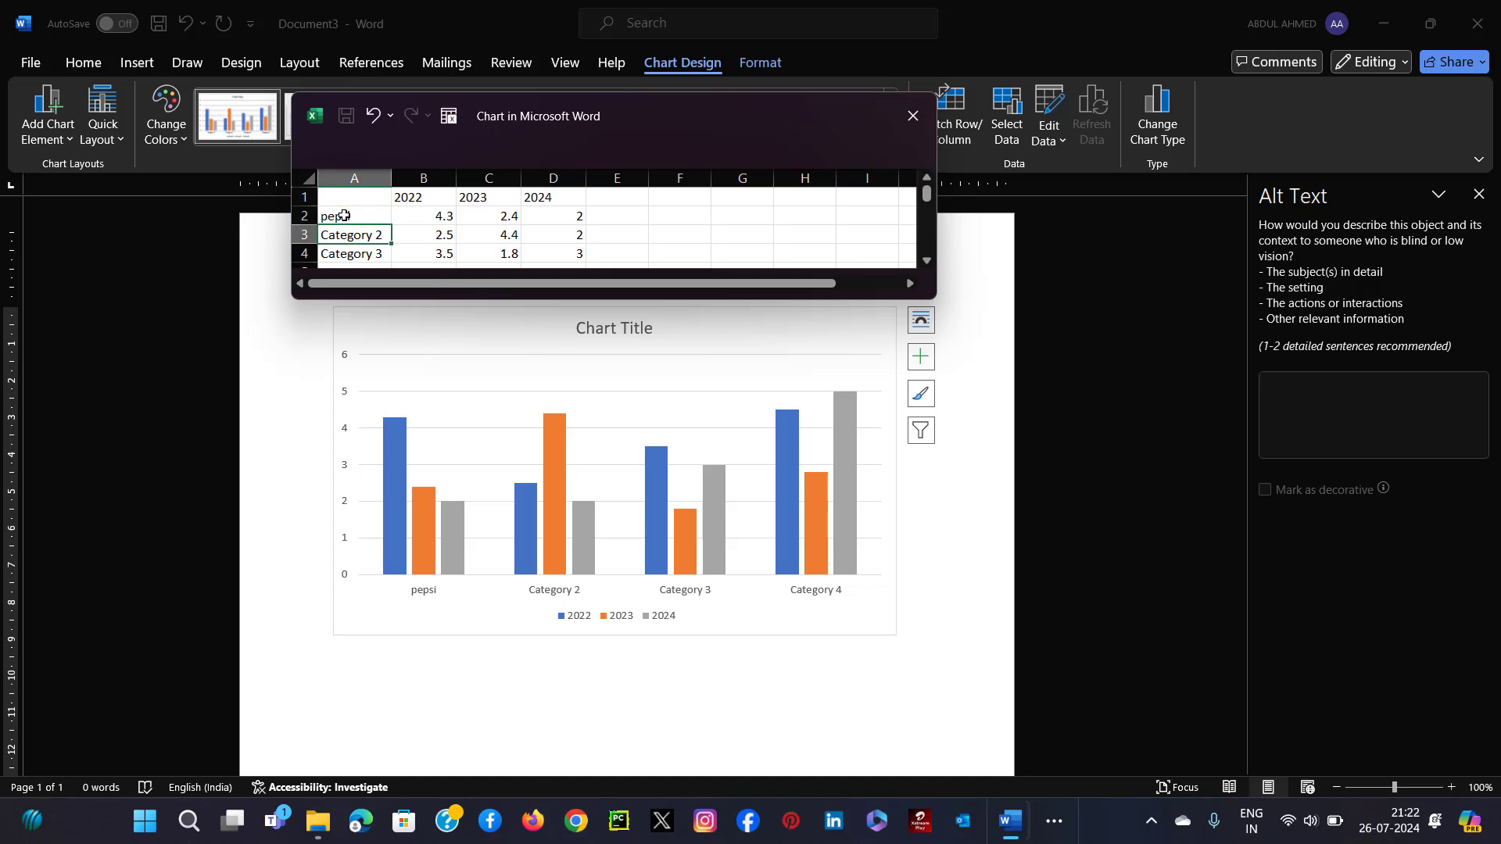
{"action": "type", "text": "coco"}
{"action": "key", "text": "Return"}
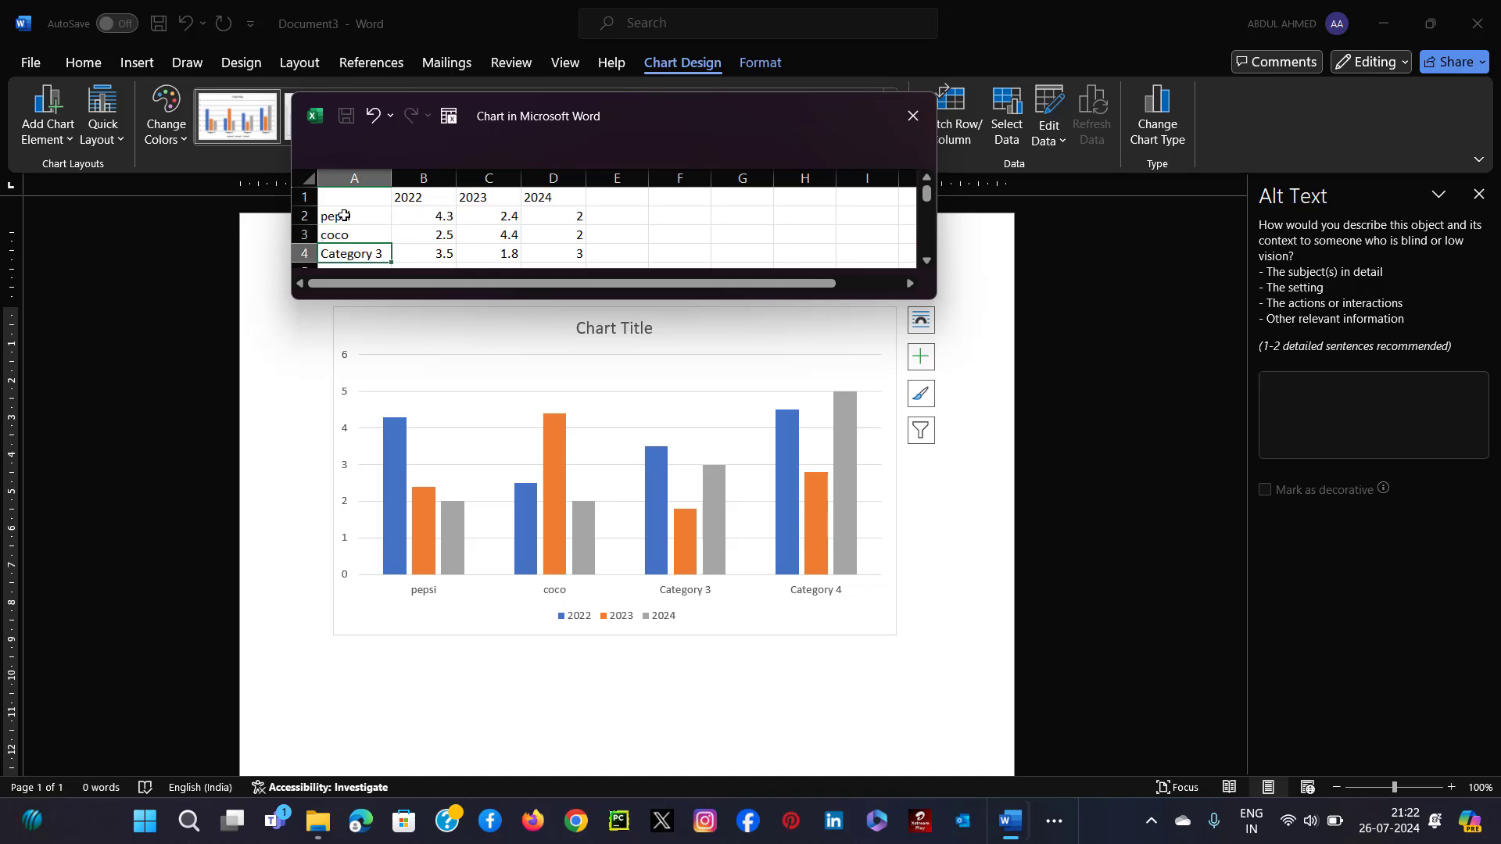
{"action": "type", "text": "thumsup"}
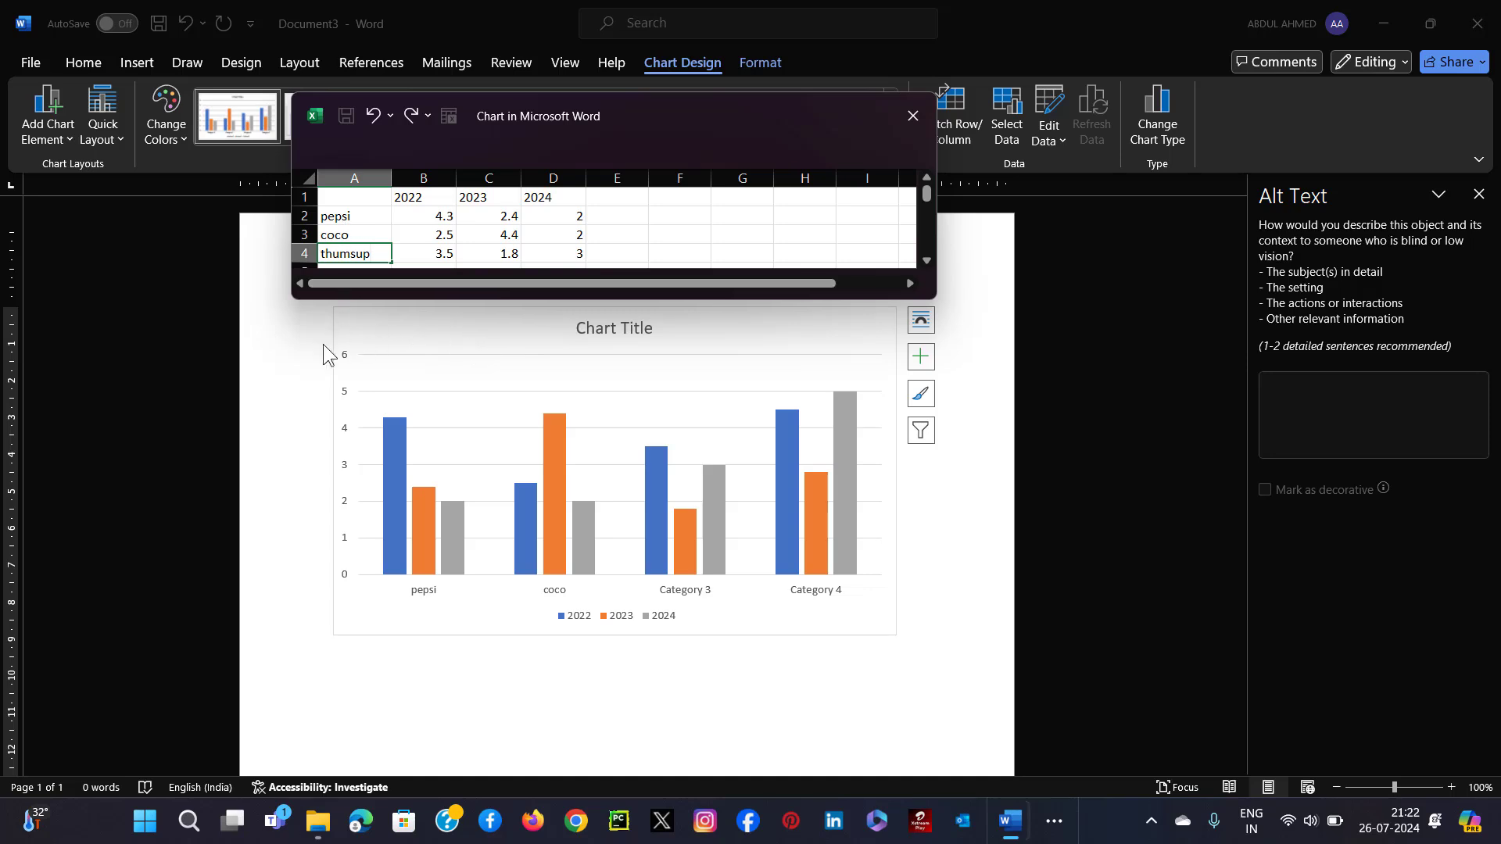
{"action": "left_click", "coordinate": [296, 345]}
{"action": "left_click", "coordinate": [296, 345]}
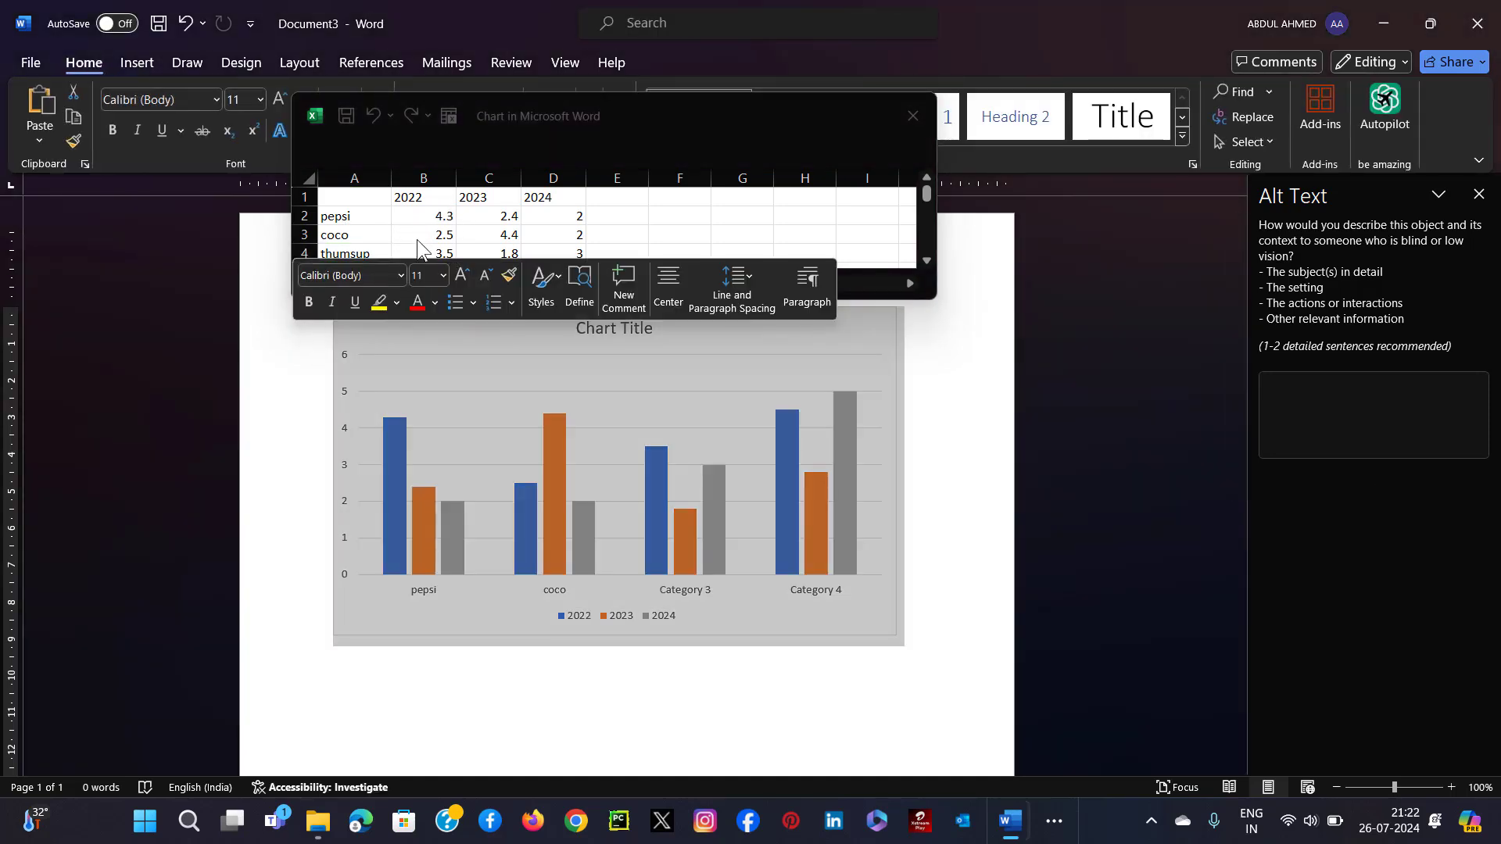
{"action": "scroll", "coordinate": [467, 217], "scroll_direction": "down", "scroll_amount": 1}
{"action": "left_click", "coordinate": [467, 218]}
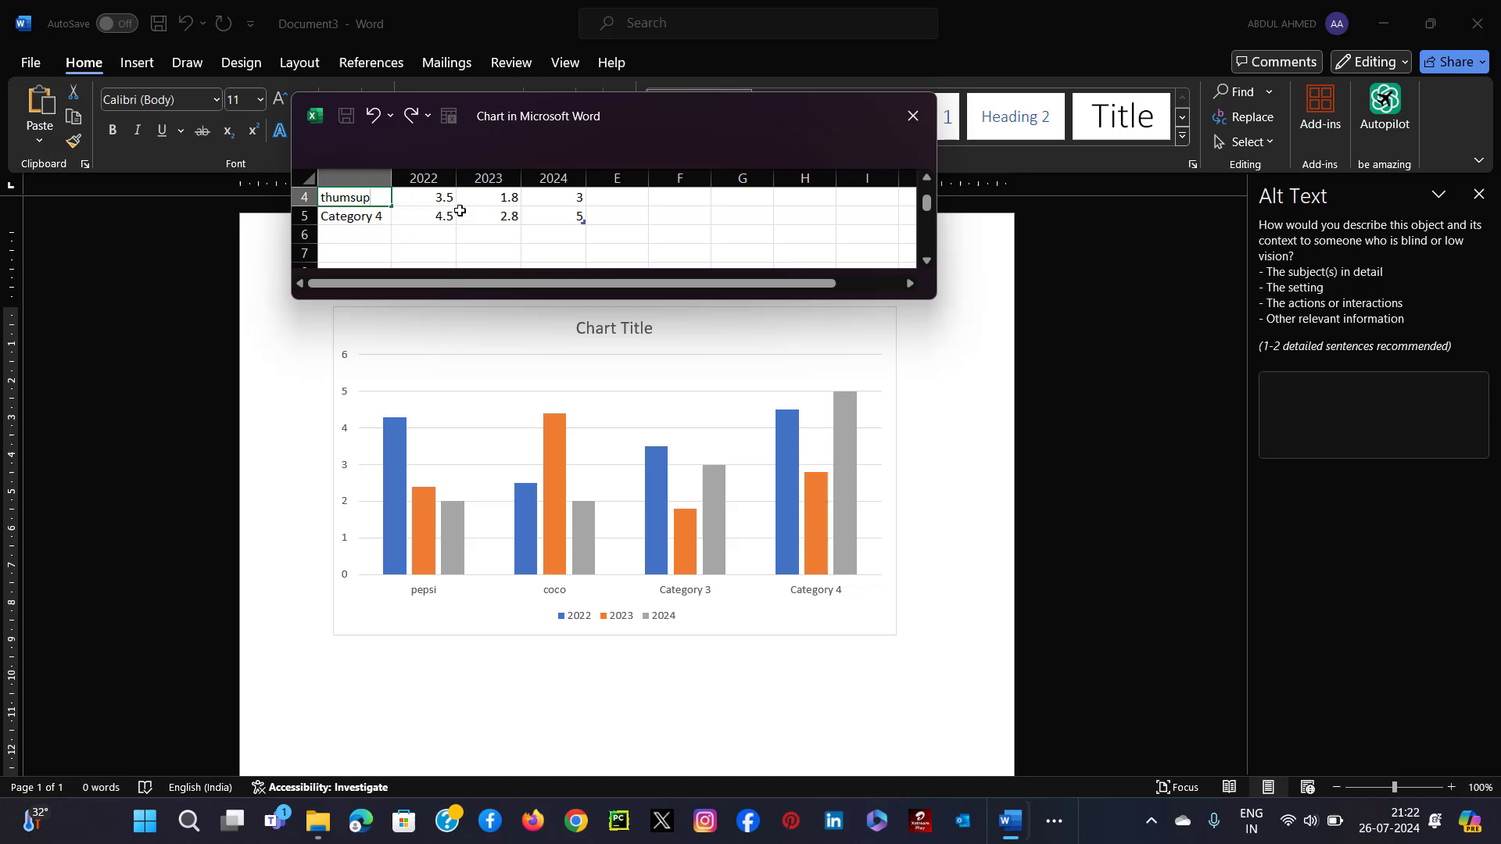
- Try to rename Category 4 to merinda in the chart data sheet, and close the data window
{"action": "left_click", "coordinate": [364, 220]}
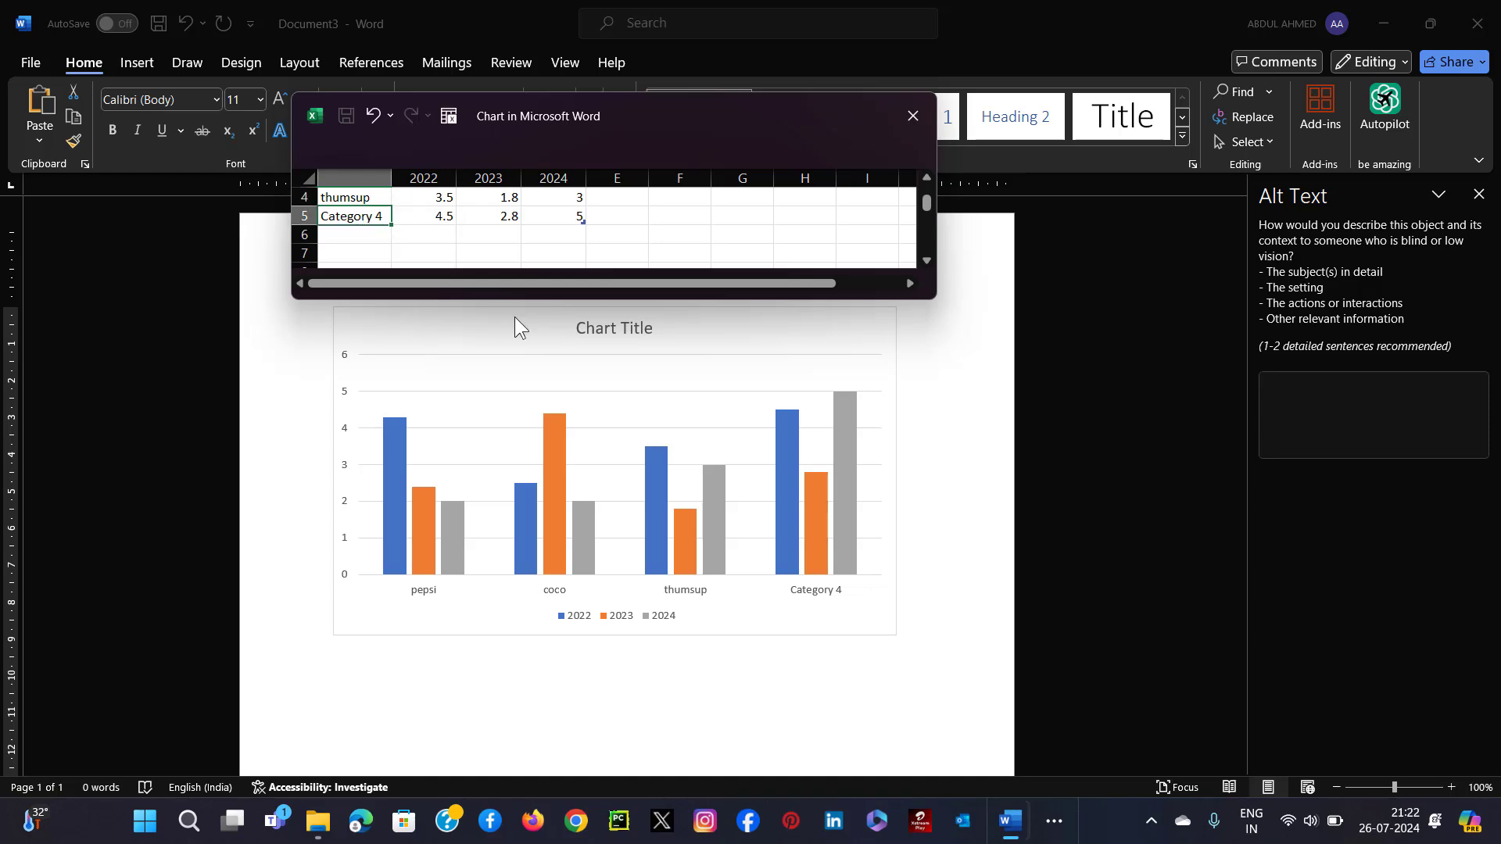
{"action": "type", "text": ","}
{"action": "type", "text": "merinda"}
{"action": "scroll", "coordinate": [656, 223], "scroll_direction": "up", "scroll_amount": 2}
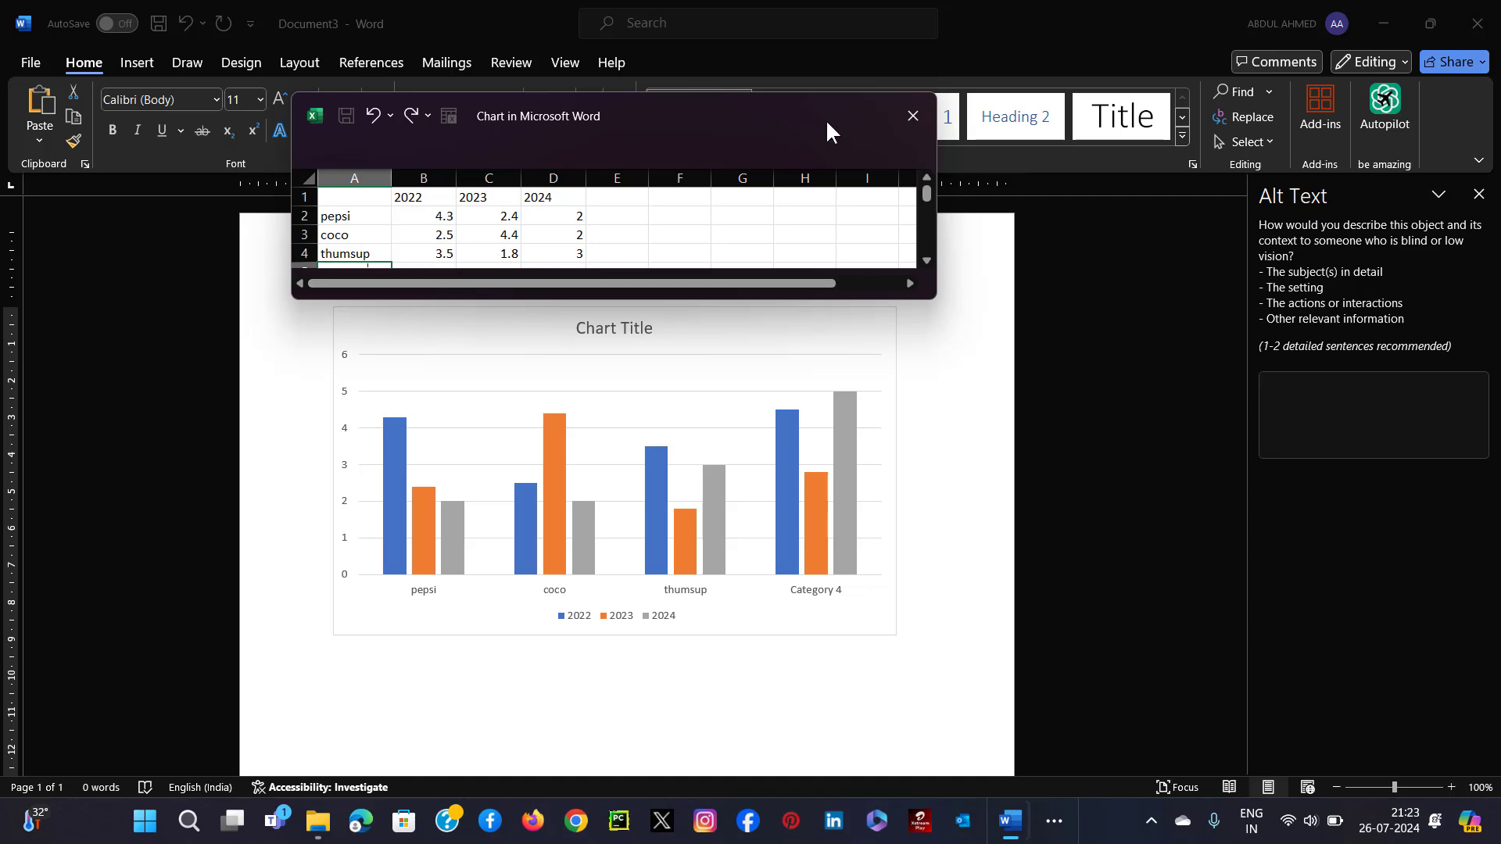
{"action": "scroll", "coordinate": [527, 228], "scroll_direction": "down", "scroll_amount": 2}
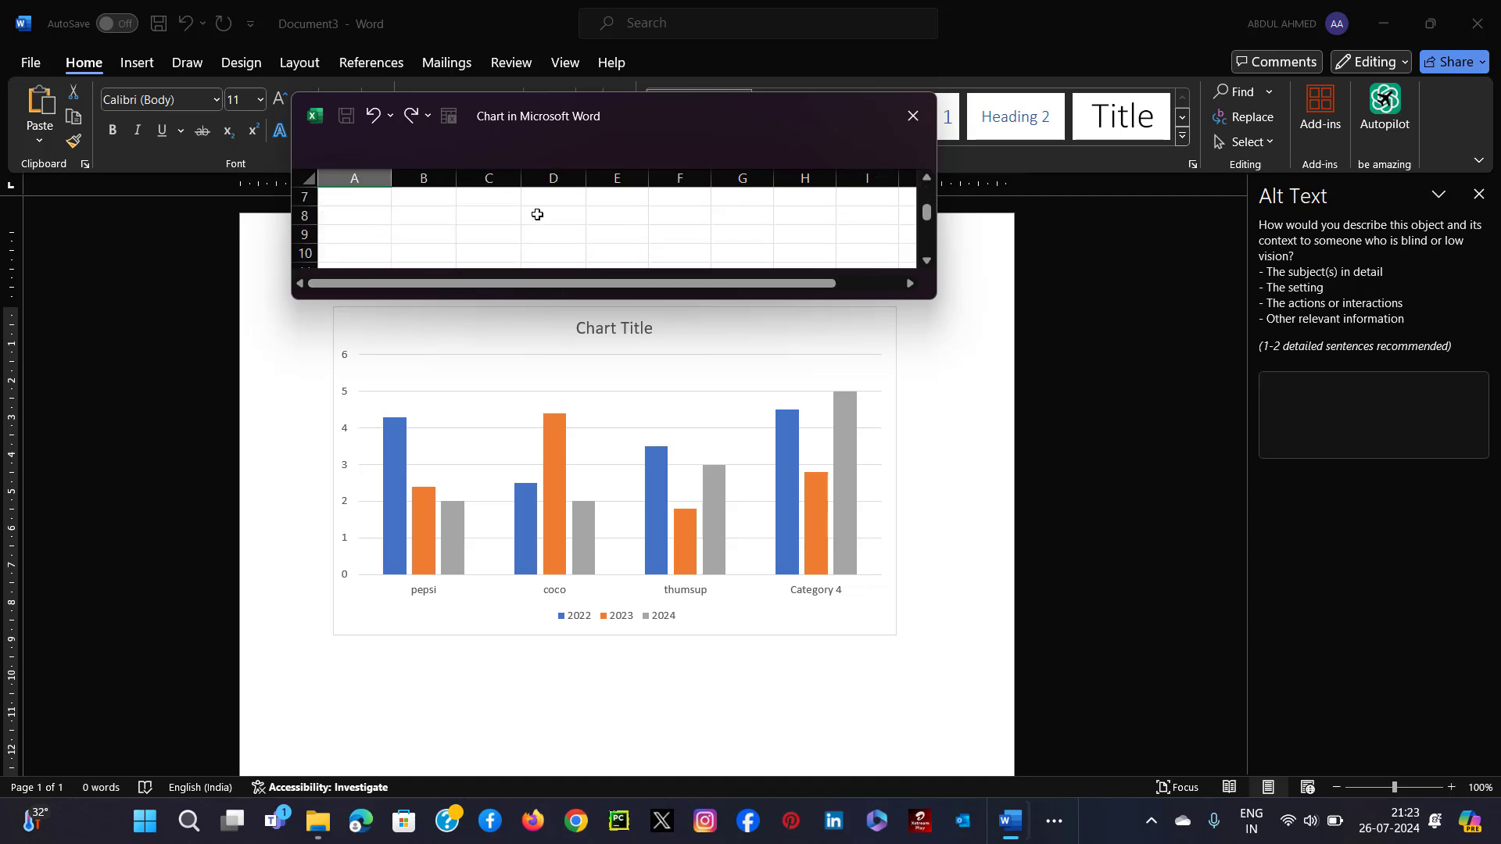
{"action": "scroll", "coordinate": [543, 212], "scroll_direction": "up", "scroll_amount": 2}
{"action": "left_click", "coordinate": [914, 115]}
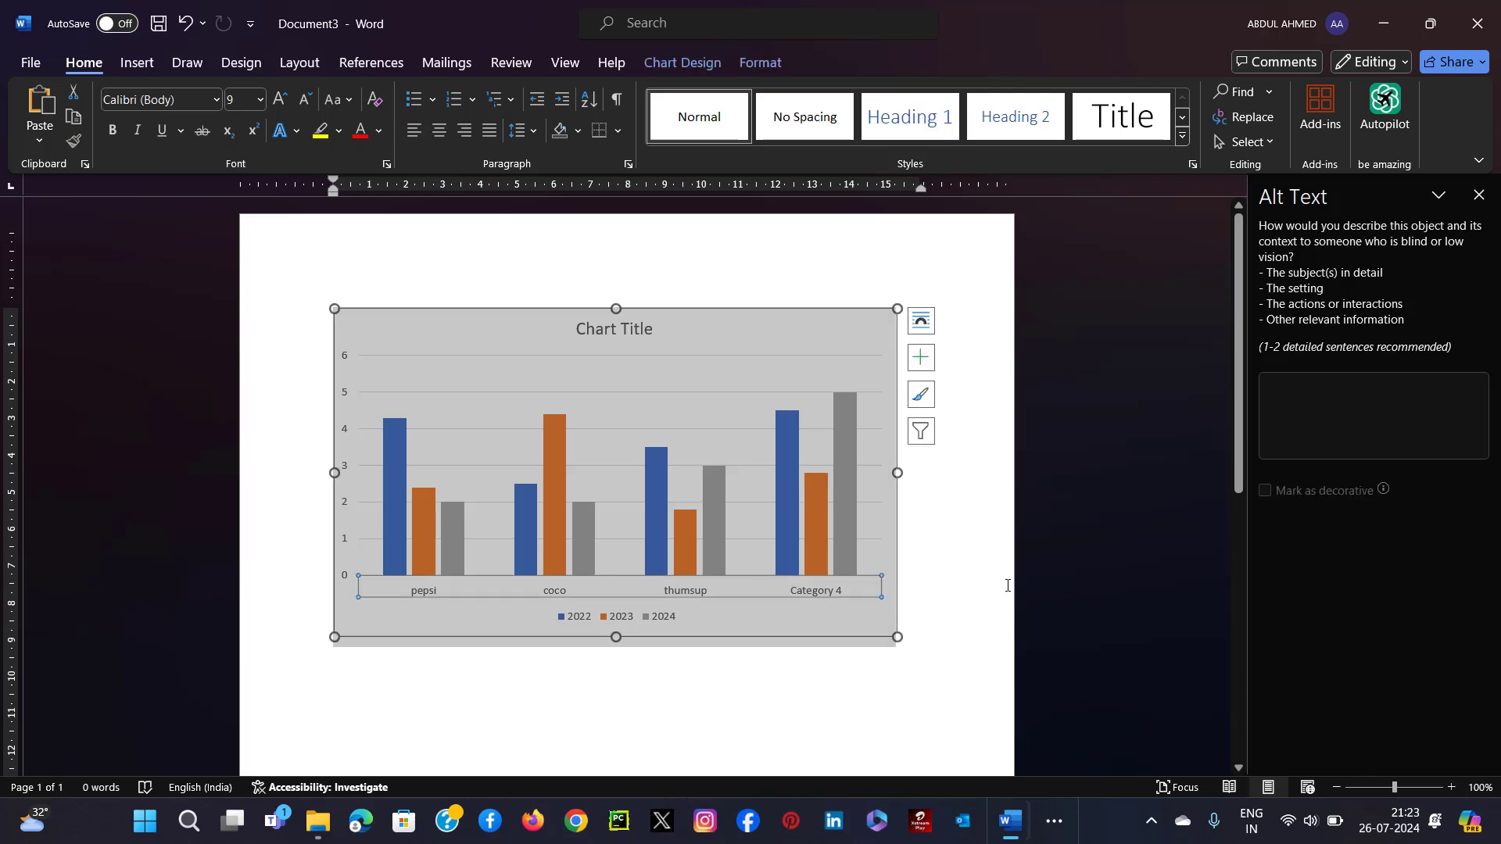
- Deselect the chart and examine its columns, including the 2022 column for pepsi
{"action": "left_click", "coordinate": [1005, 519]}
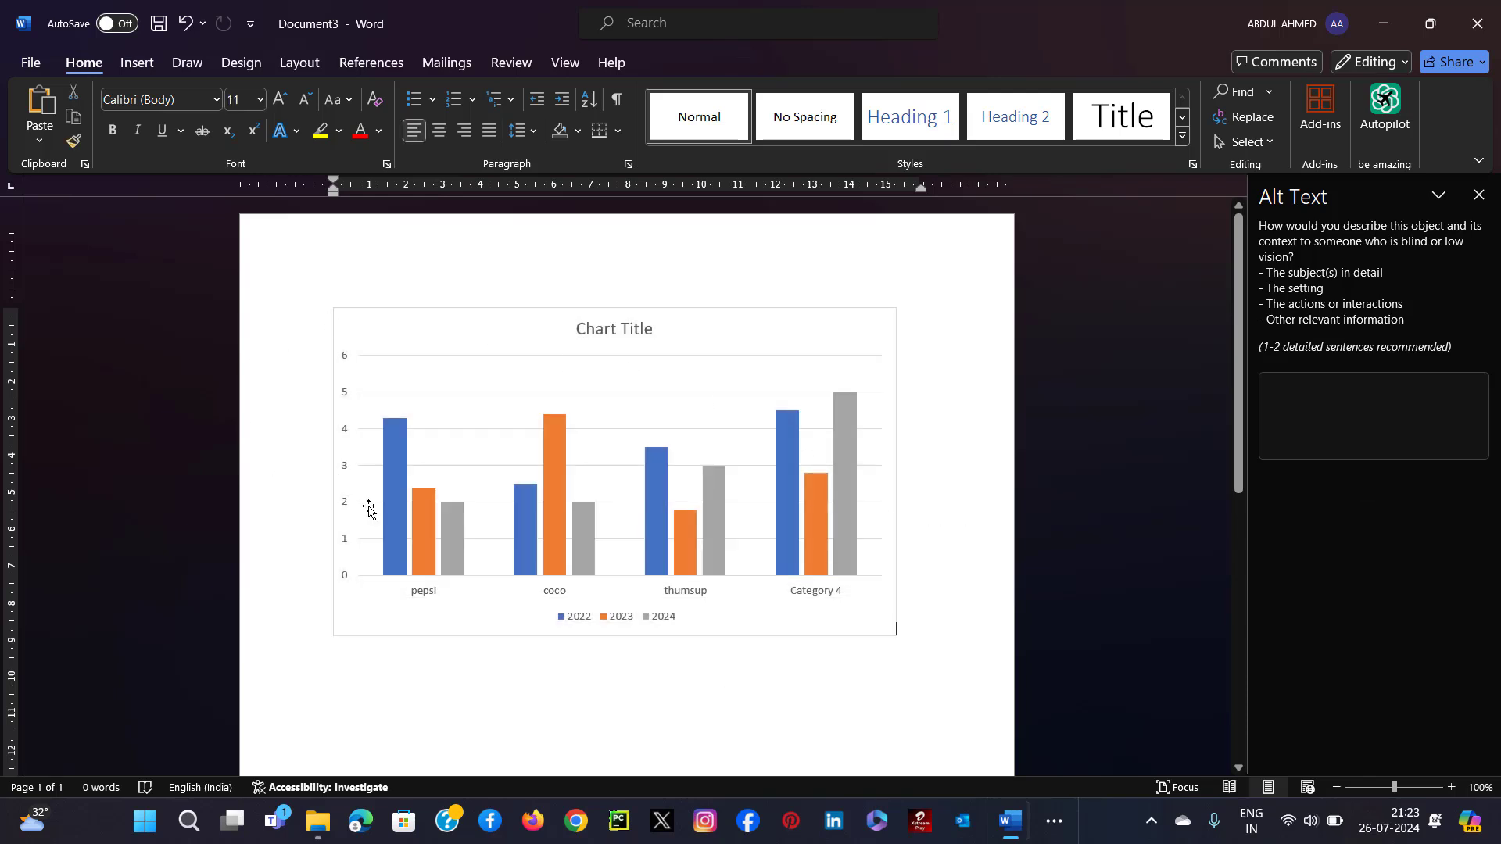
{"action": "mouse_move", "coordinate": [382, 479]}
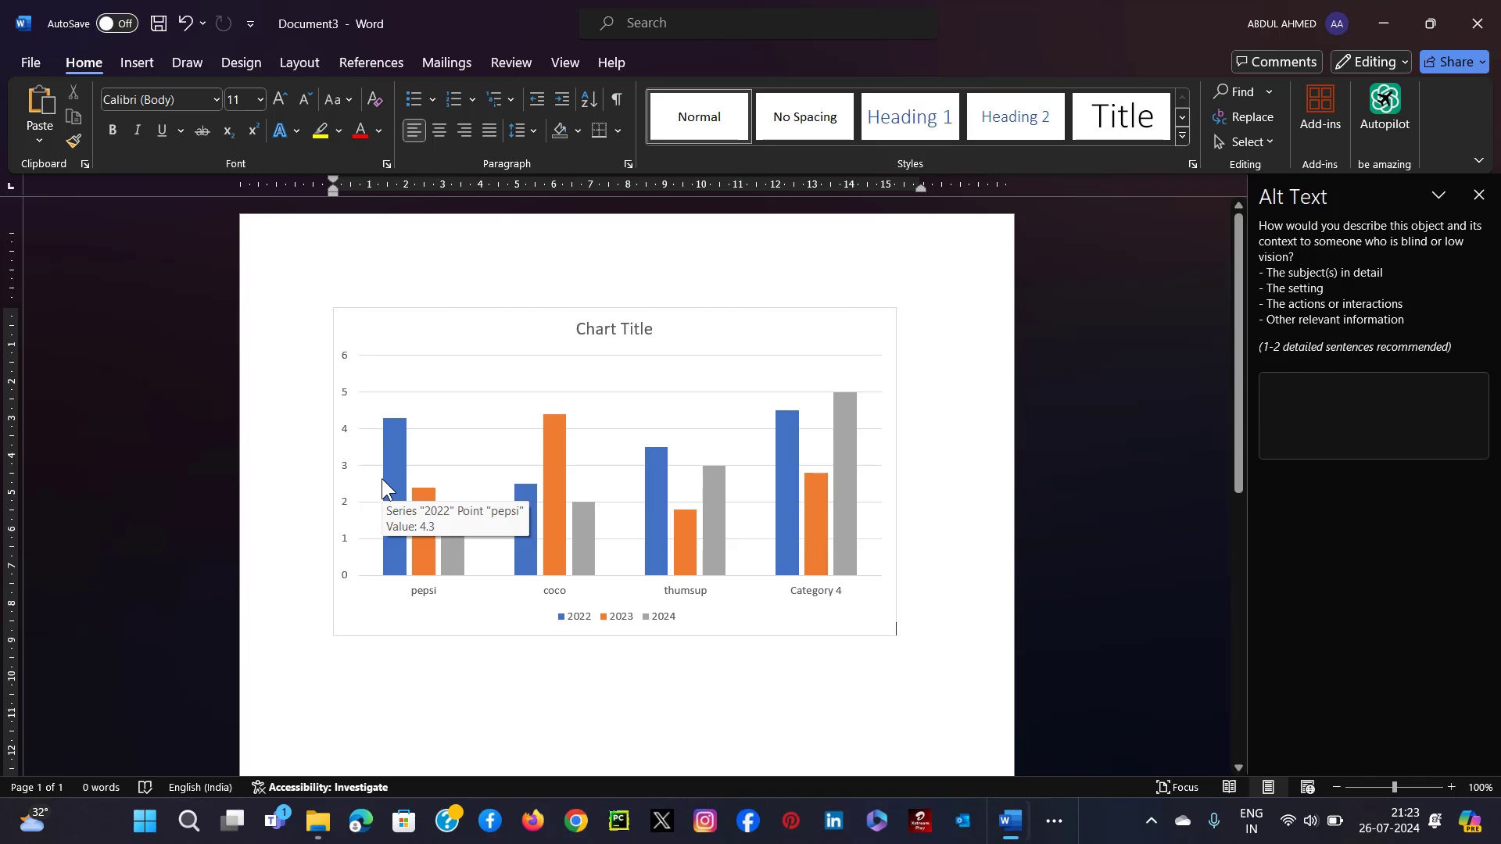
{"action": "scroll", "coordinate": [466, 444], "scroll_direction": "down", "scroll_amount": 2}
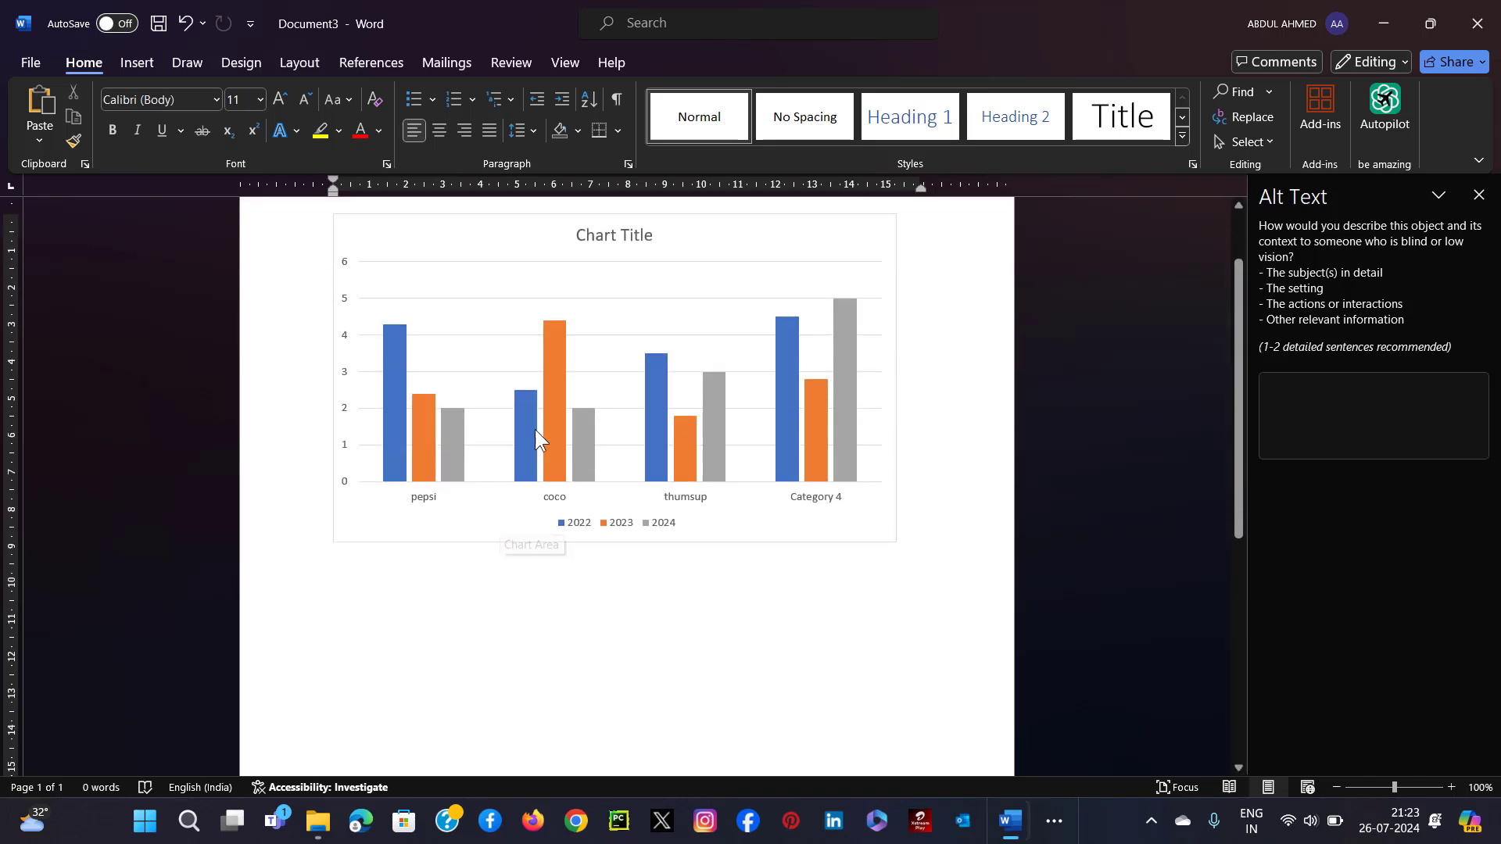
- Apply chart Style 12 with the dark background and outlined columns to the column chart
{"action": "scroll", "coordinate": [501, 523], "scroll_direction": "up", "scroll_amount": 2}
{"action": "left_click", "coordinate": [478, 358]}
{"action": "double_click", "coordinate": [479, 358]}
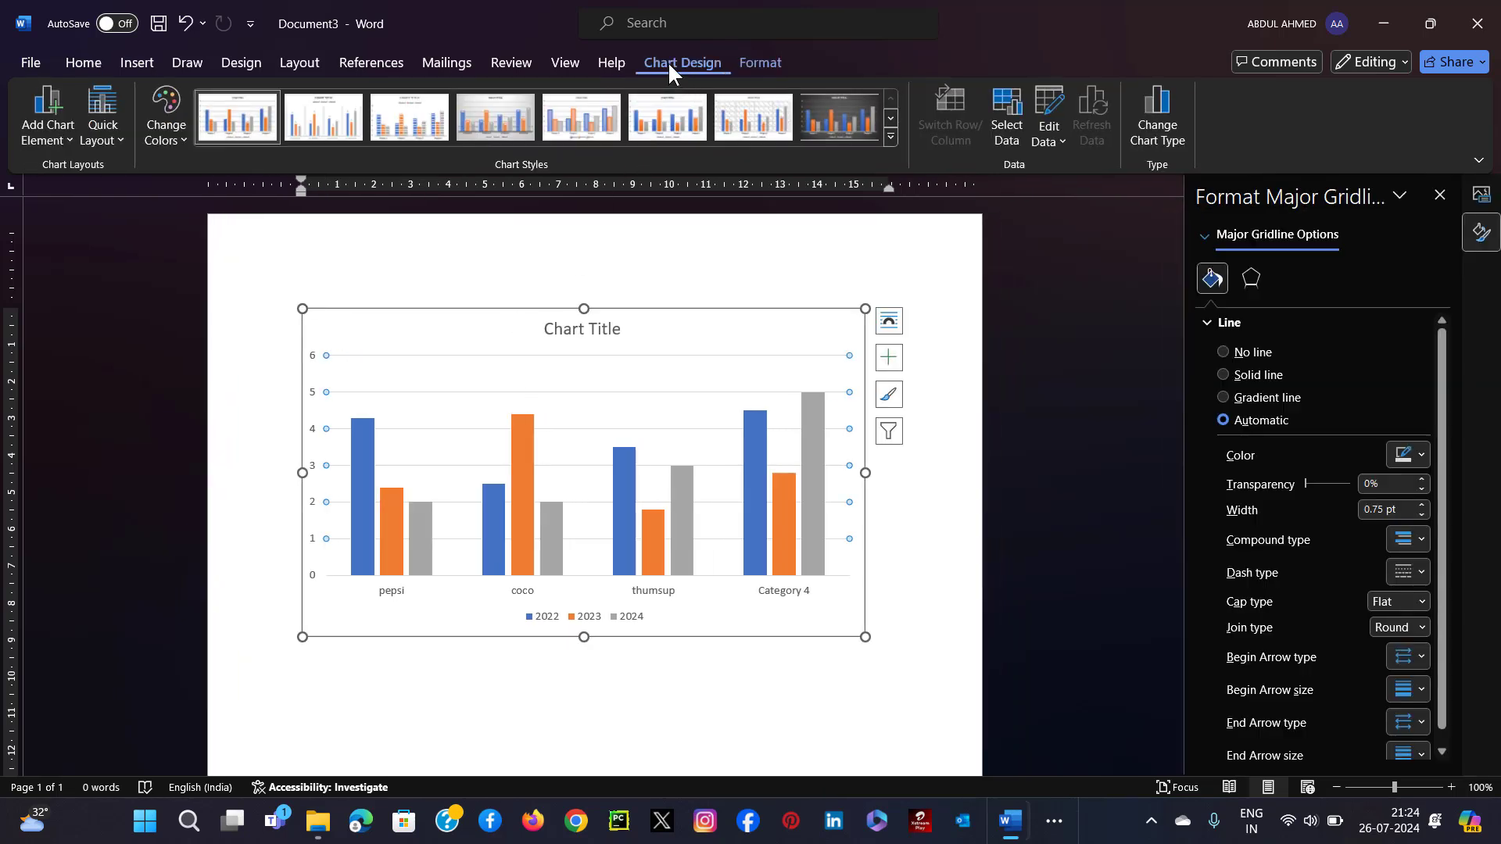
{"action": "left_click", "coordinate": [893, 577]}
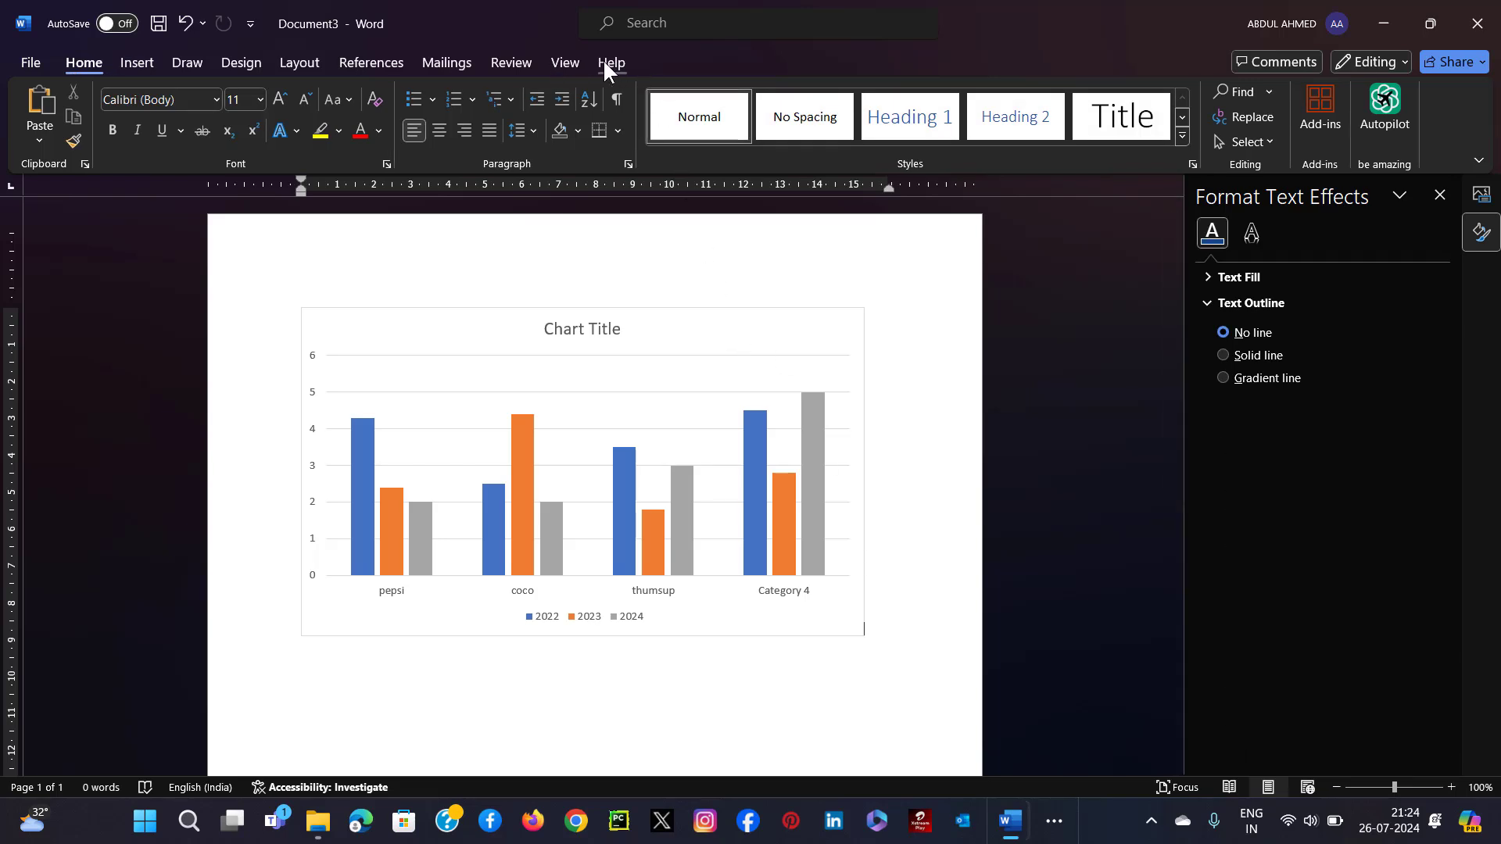
{"action": "left_click", "coordinate": [803, 327]}
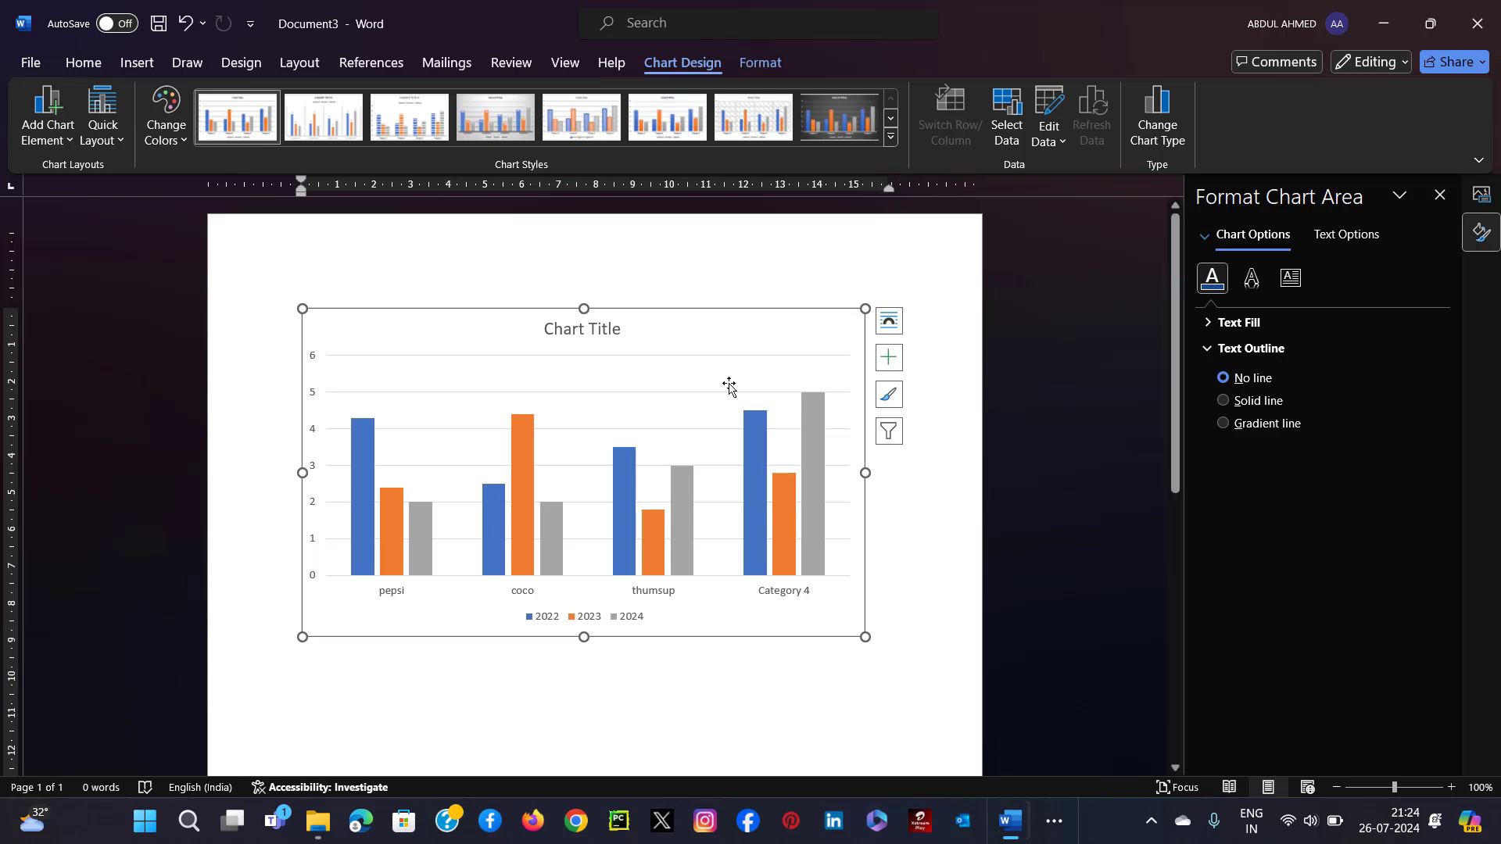
{"action": "left_click", "coordinate": [892, 134]}
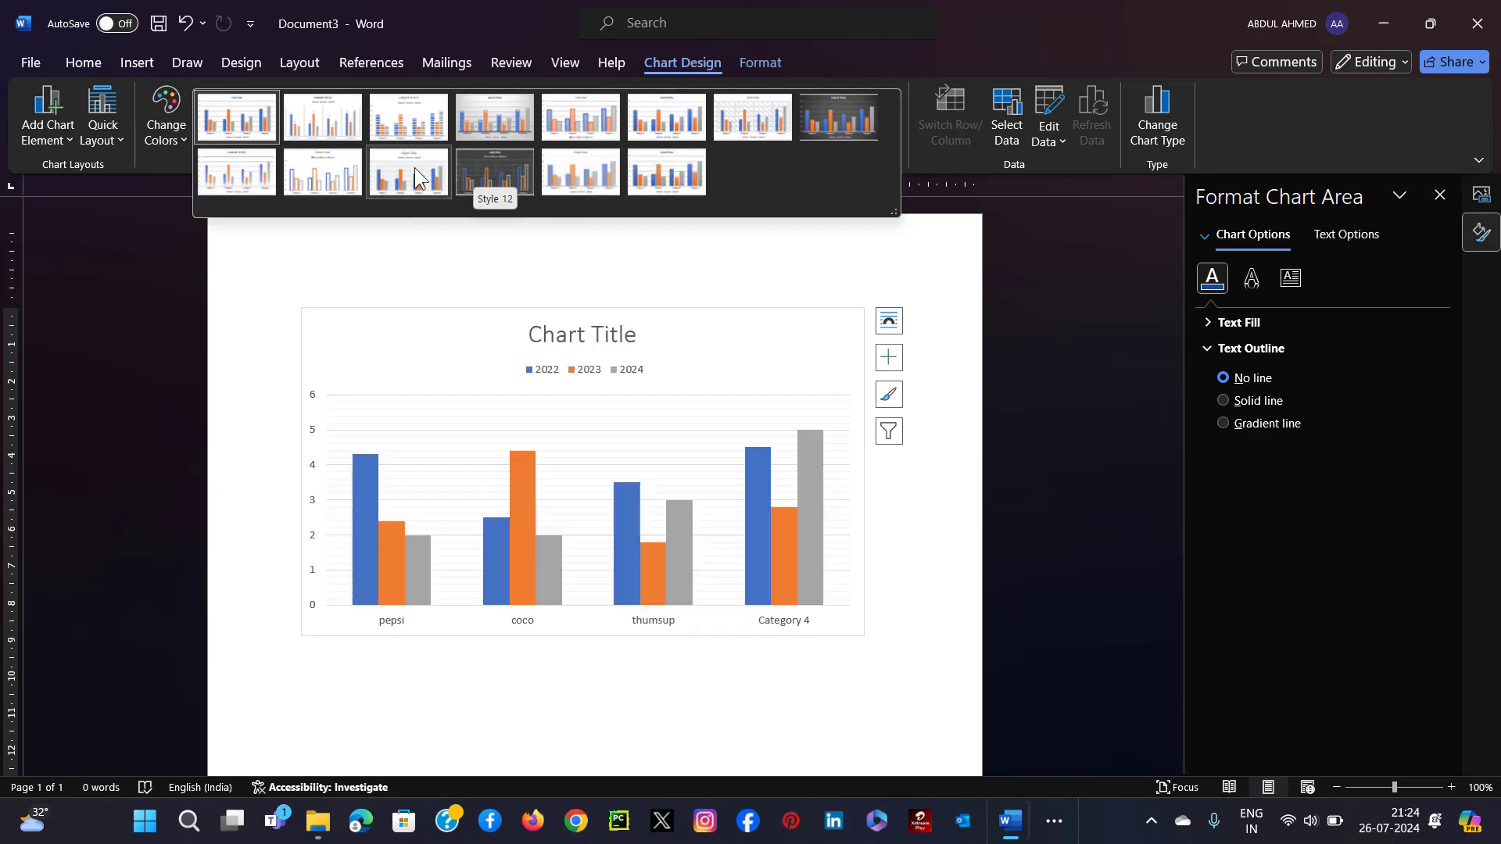
{"action": "left_click", "coordinate": [508, 167]}
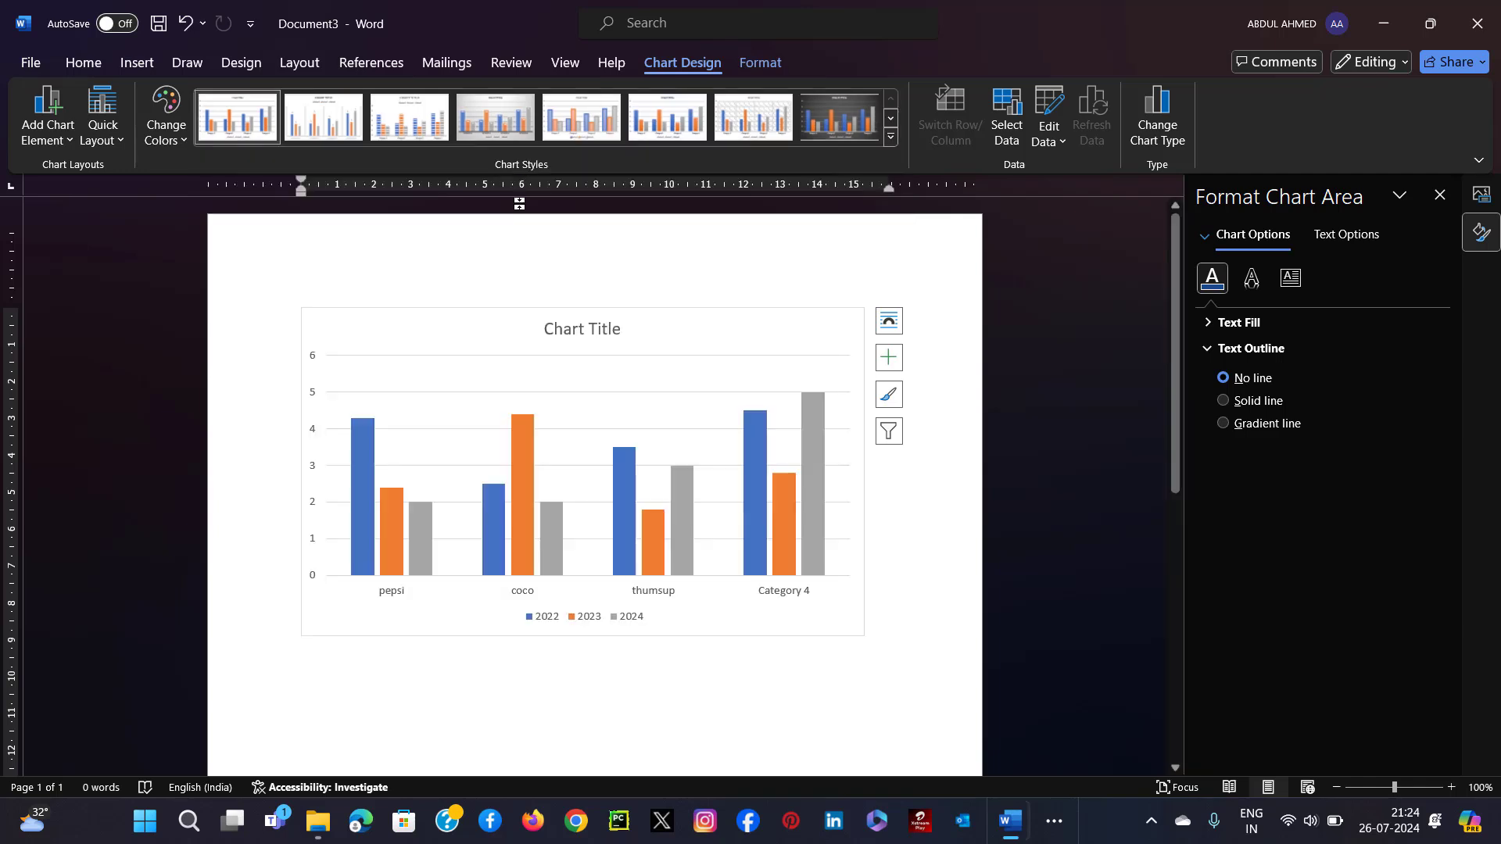
{"action": "left_click", "coordinate": [899, 603]}
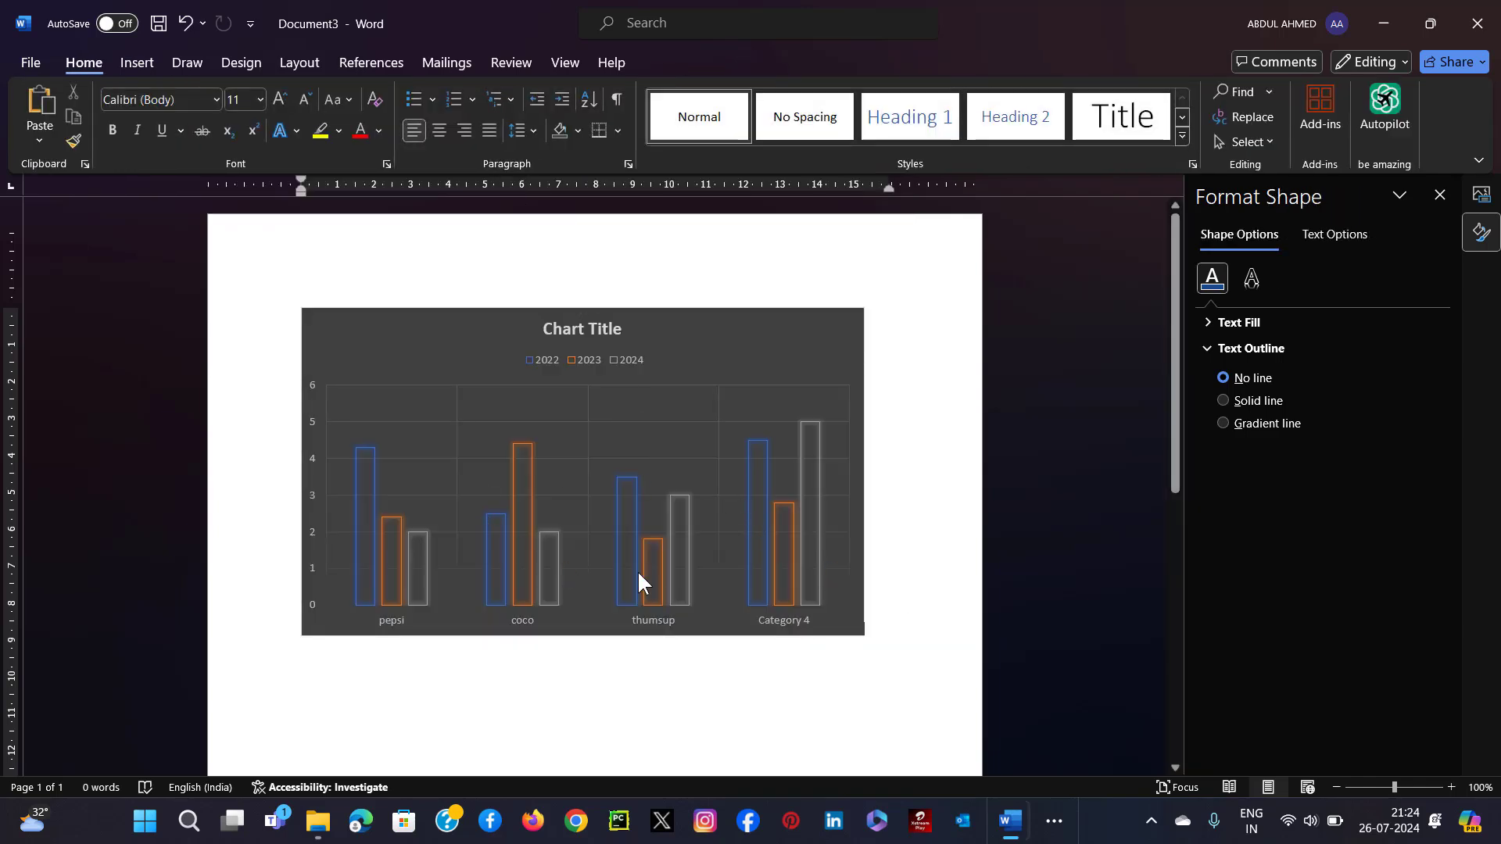
- Recolour the chart with the fourth Colorful palette, which starts with green, blue and gold
{"action": "left_click", "coordinate": [757, 373]}
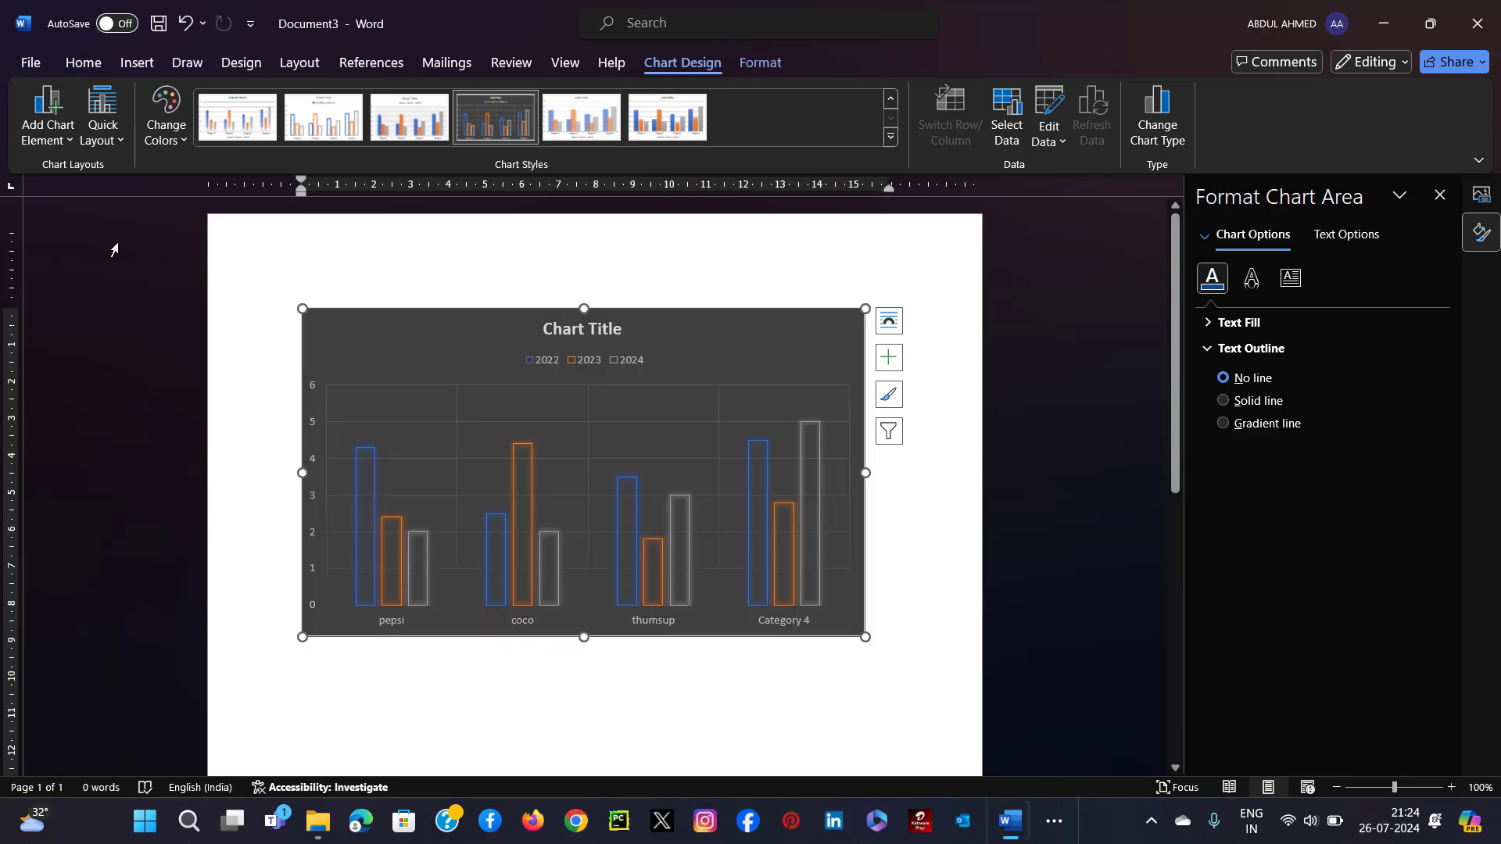
{"action": "left_click", "coordinate": [175, 130]}
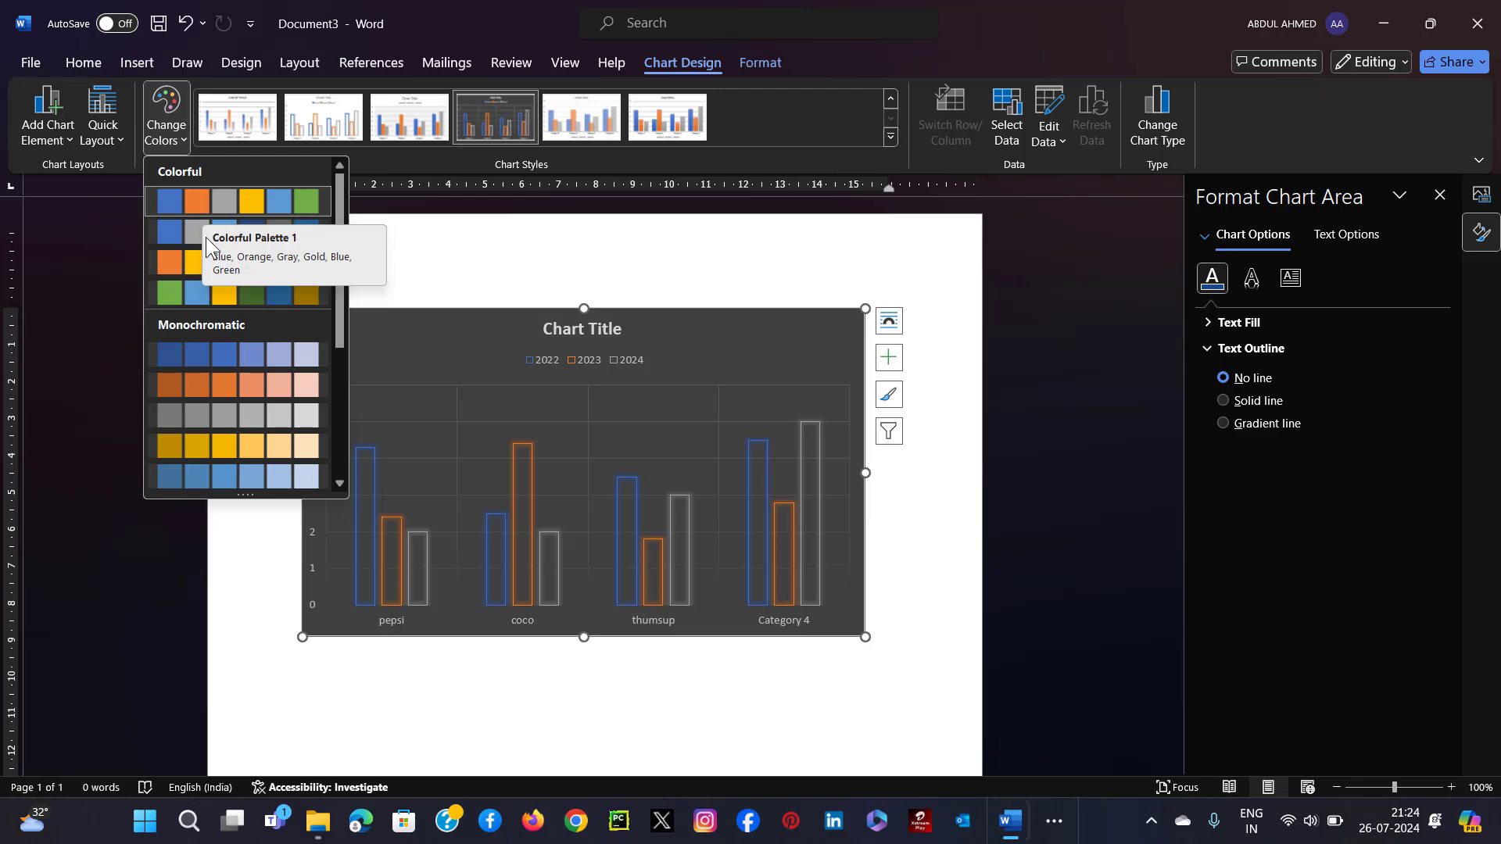
{"action": "left_click", "coordinate": [224, 291]}
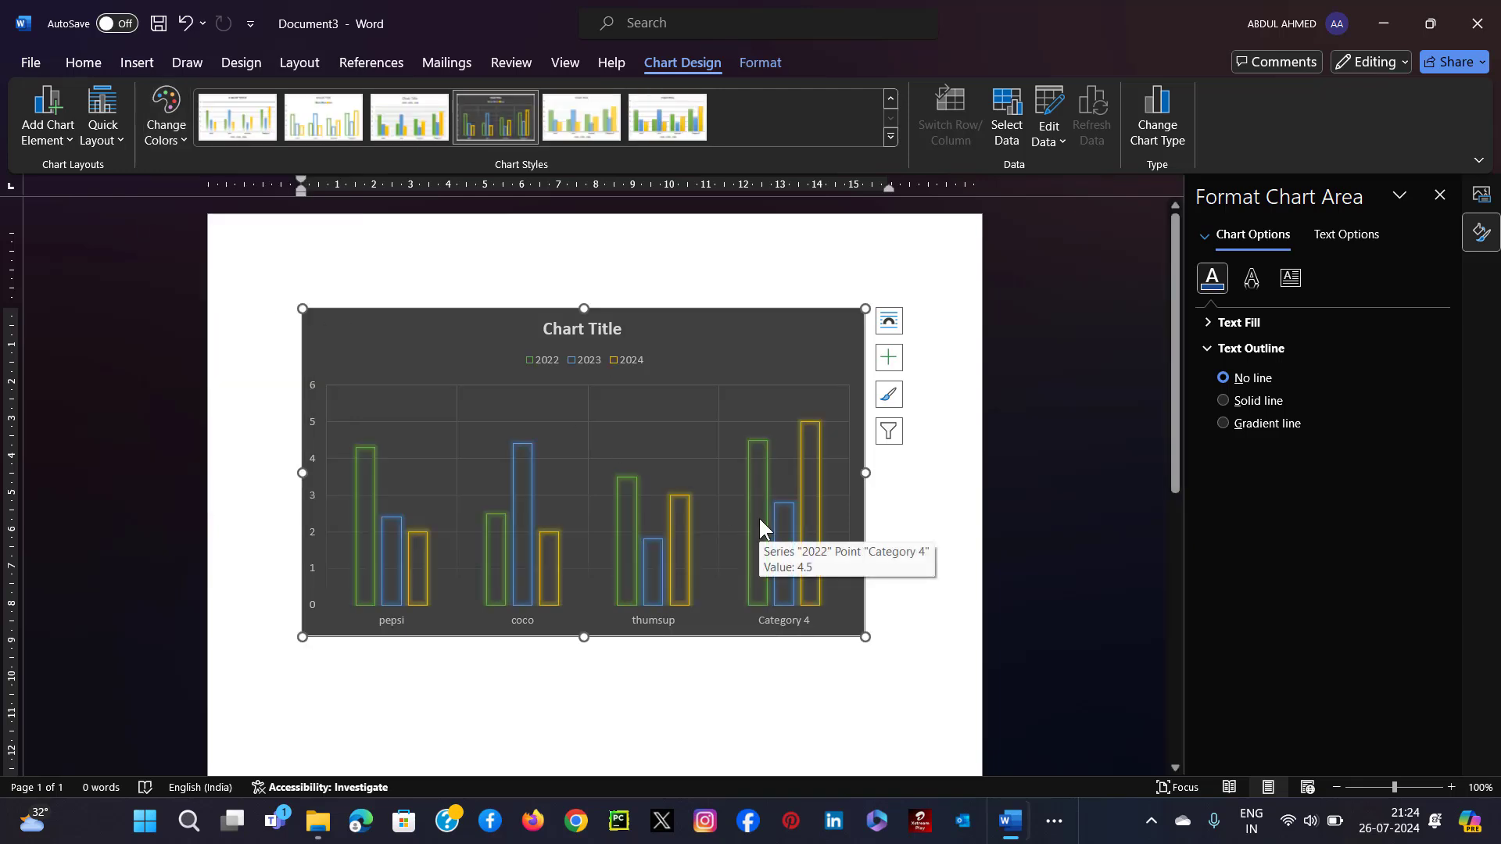
- Examine the available chart element options, including chart title, data table, gridlines and legend, without applying any
{"action": "left_click", "coordinate": [63, 145]}
{"action": "mouse_move", "coordinate": [71, 174]}
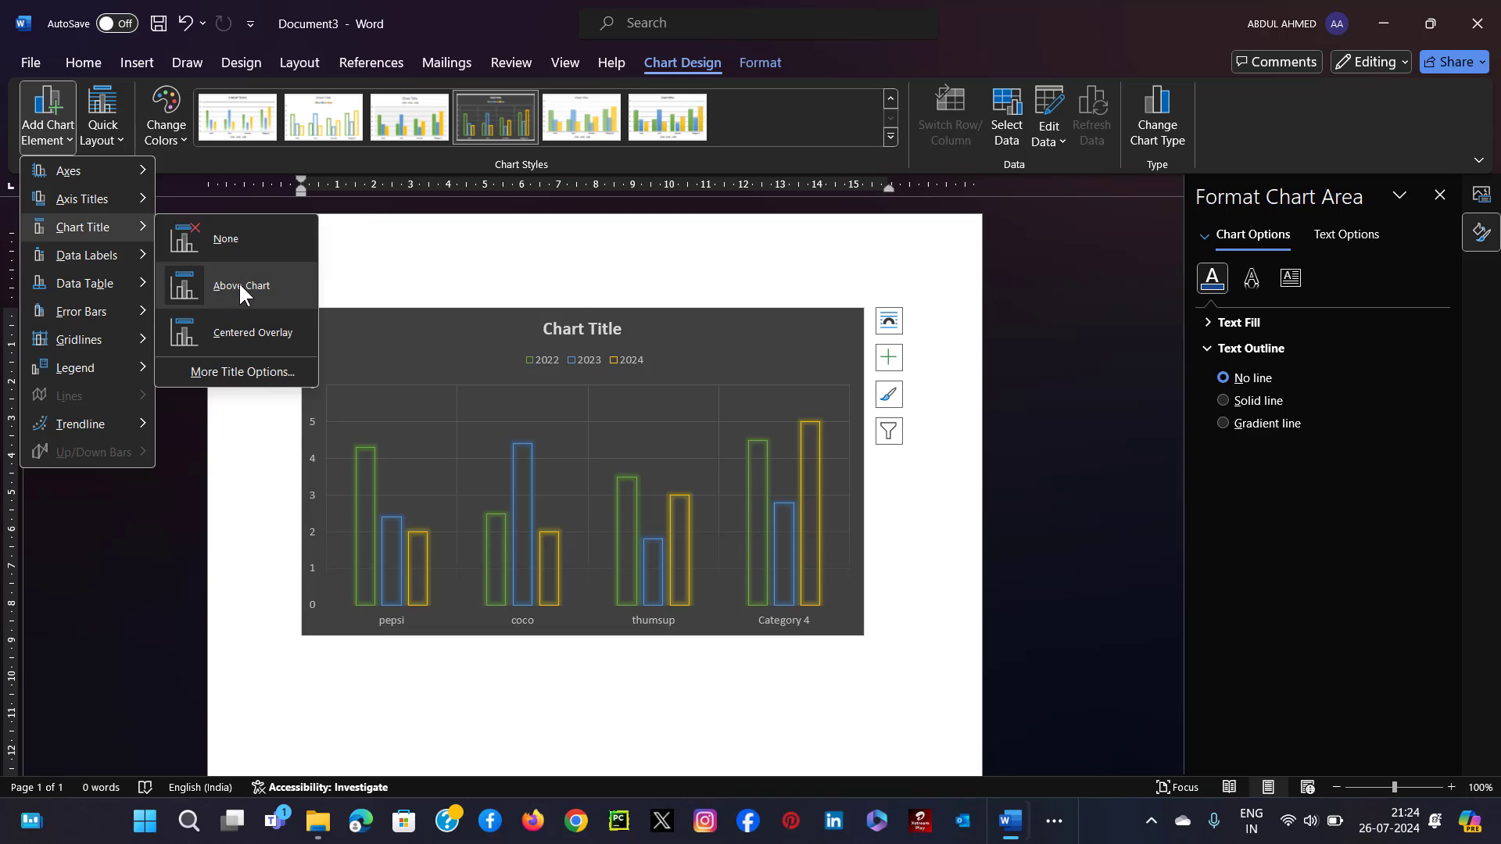
{"action": "mouse_move", "coordinate": [105, 248]}
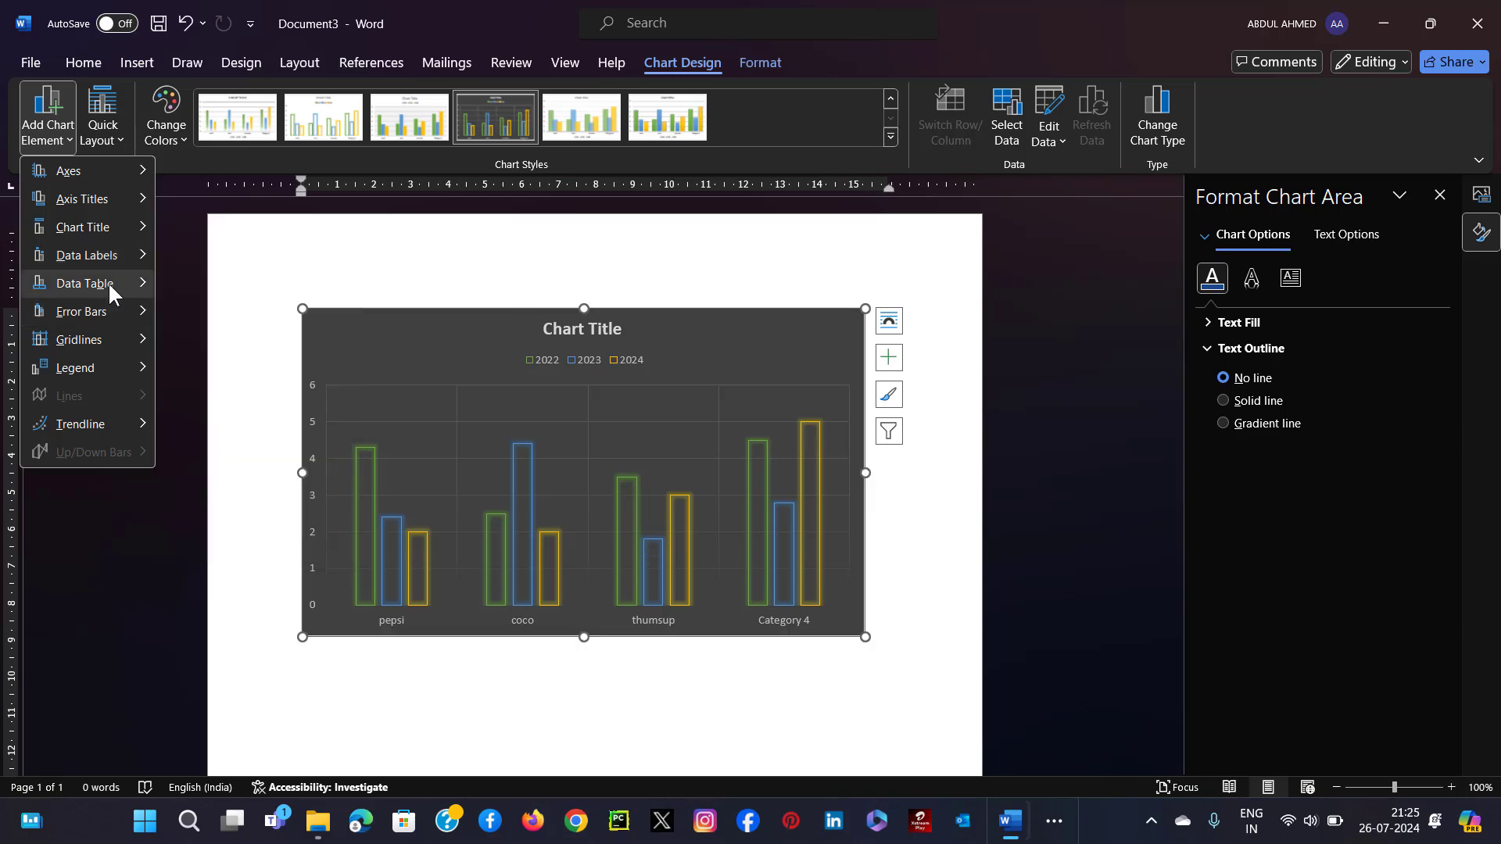
{"action": "mouse_move", "coordinate": [109, 290]}
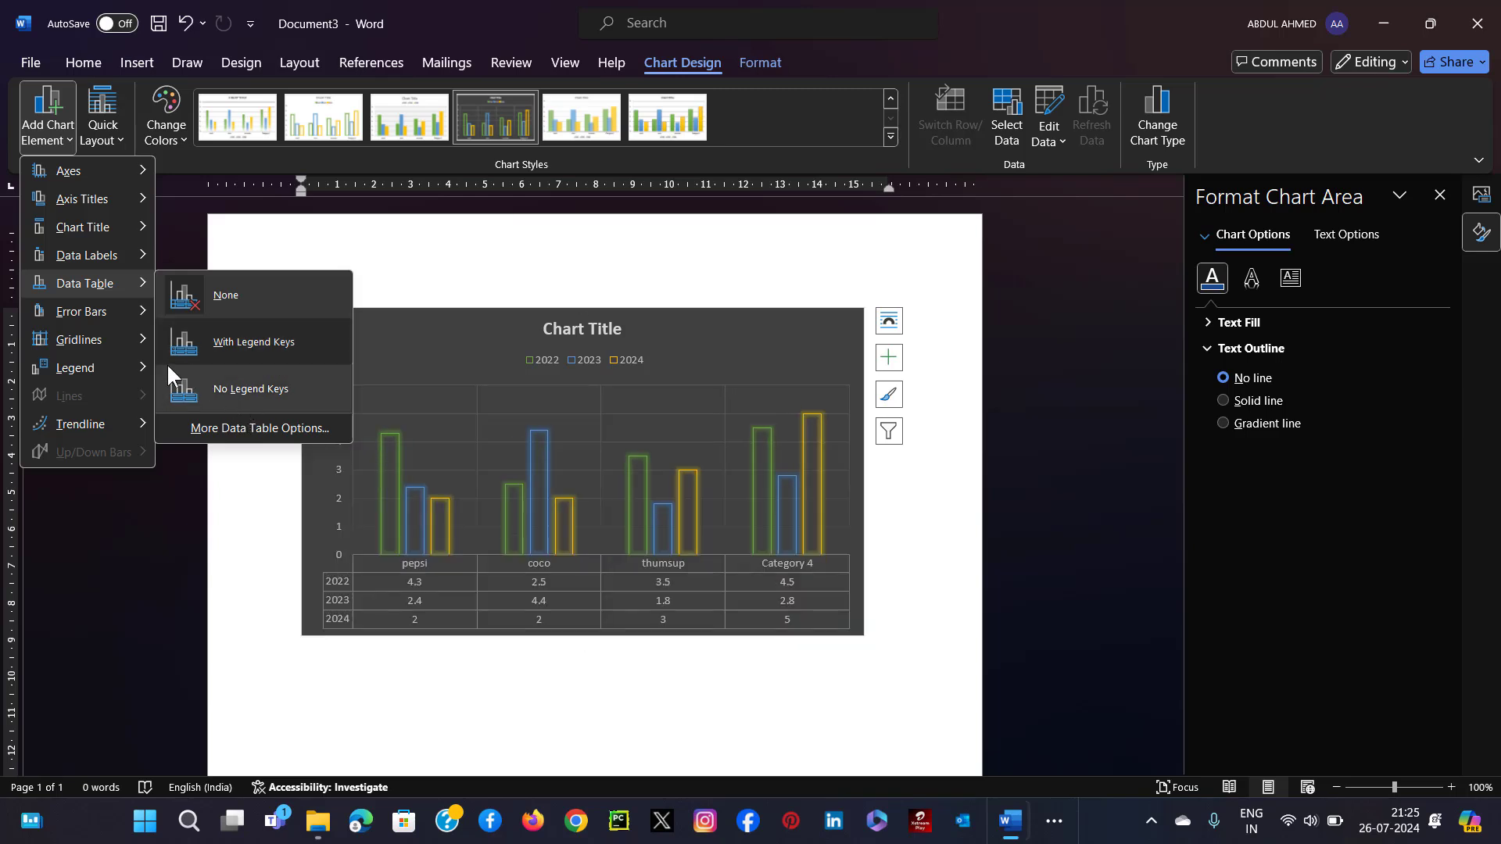
{"action": "mouse_move", "coordinate": [99, 321]}
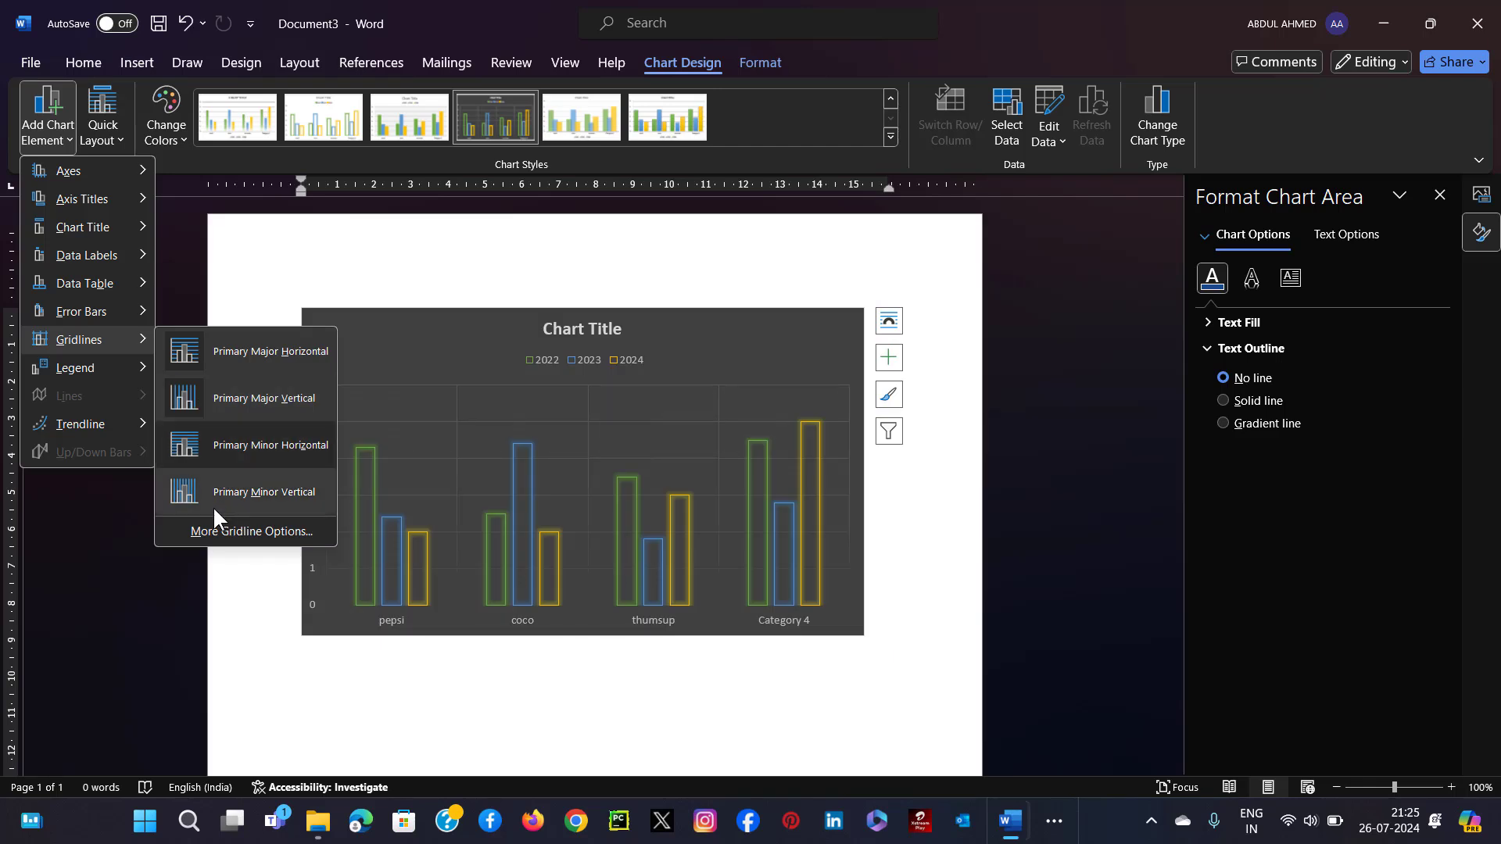
{"action": "mouse_move", "coordinate": [131, 374]}
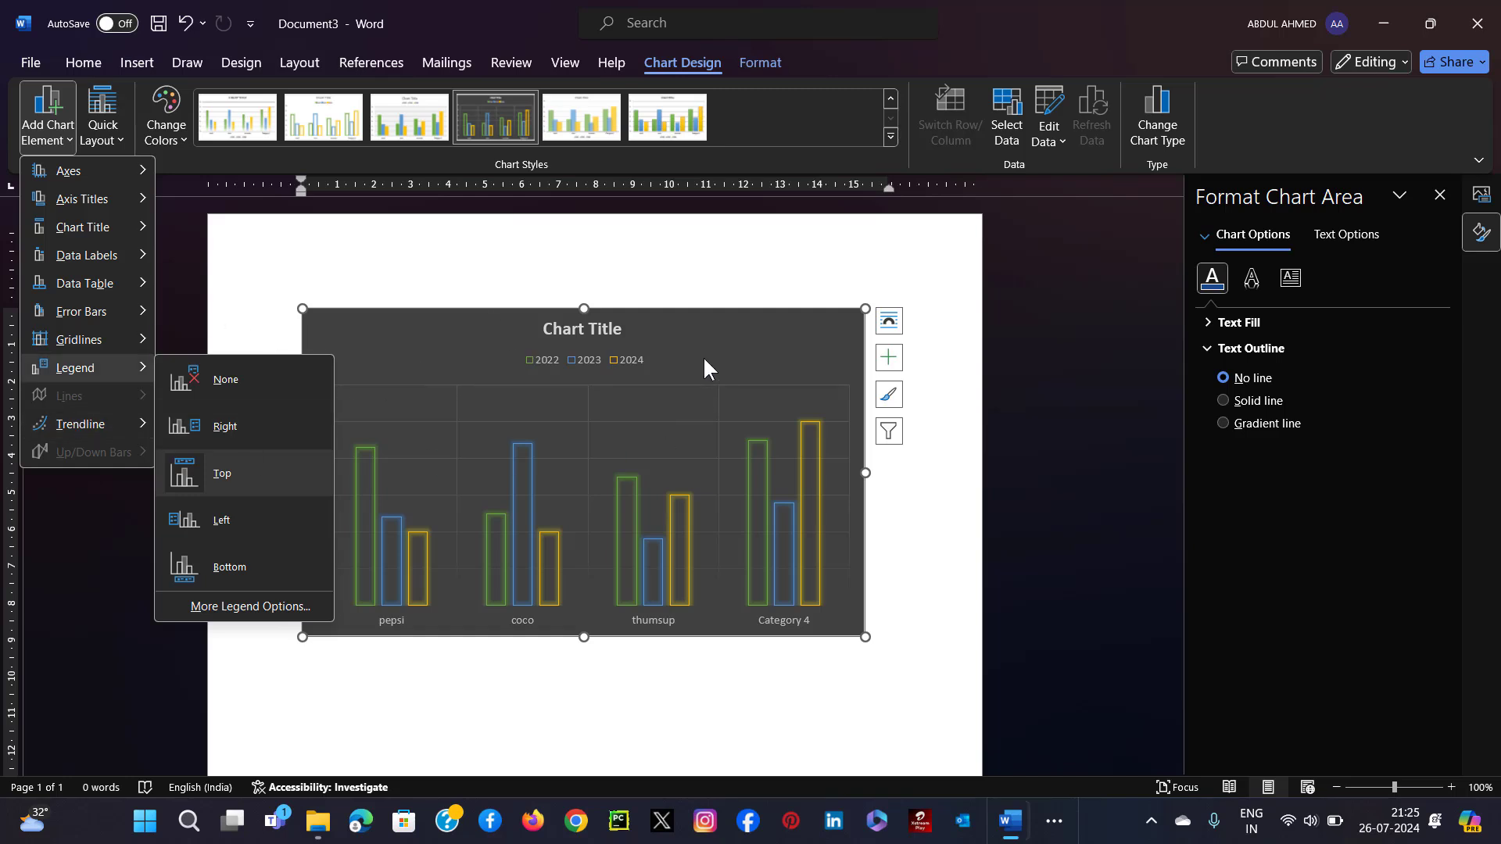
{"action": "left_click", "coordinate": [449, 279]}
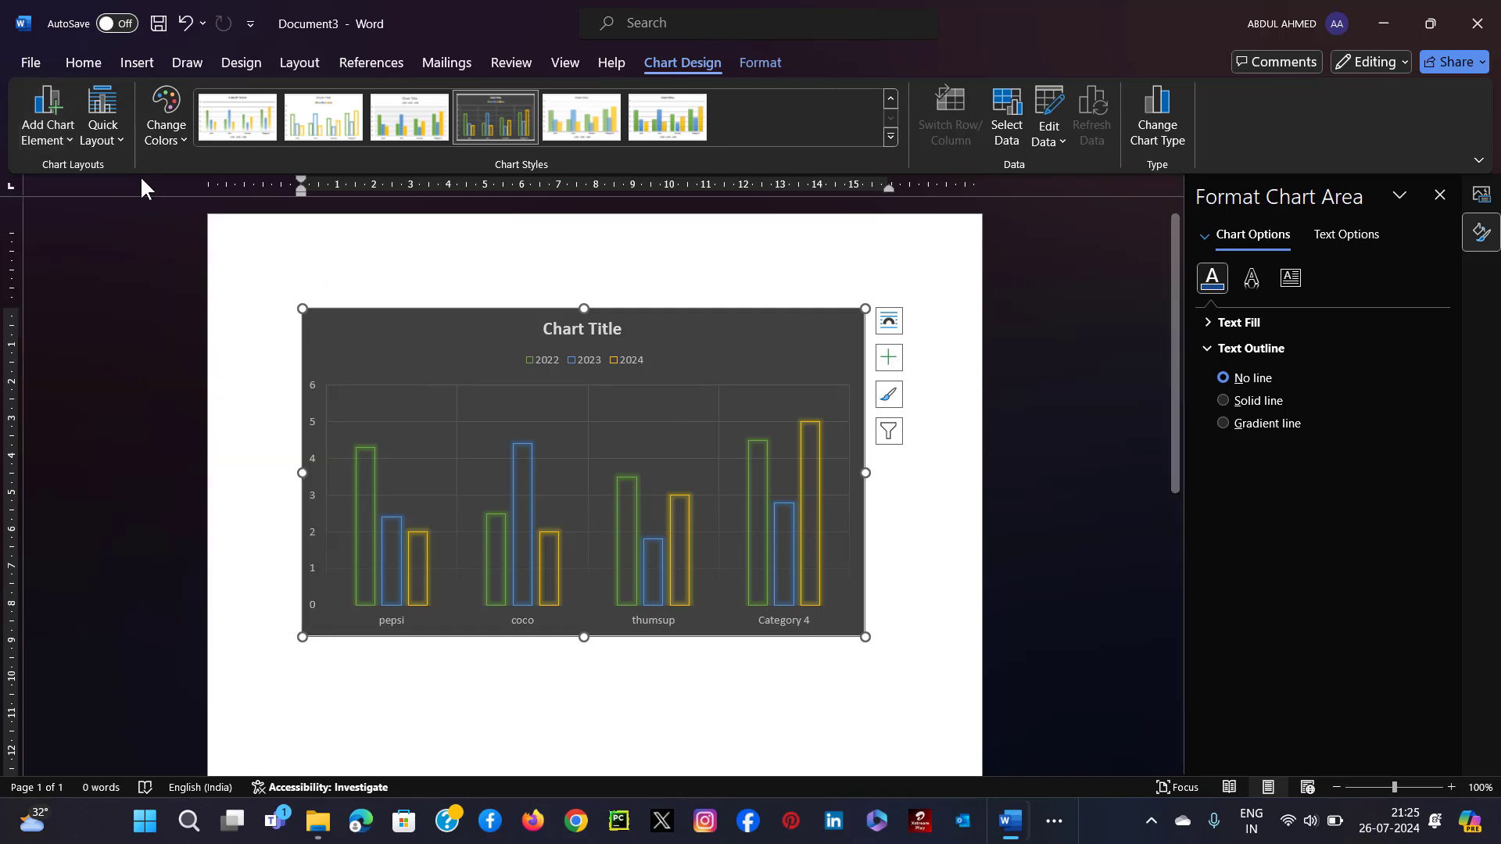
- Apply the quick layout with touching columns and titles on both axes, and change the chart type to 3-D Pie
{"action": "left_click", "coordinate": [115, 141]}
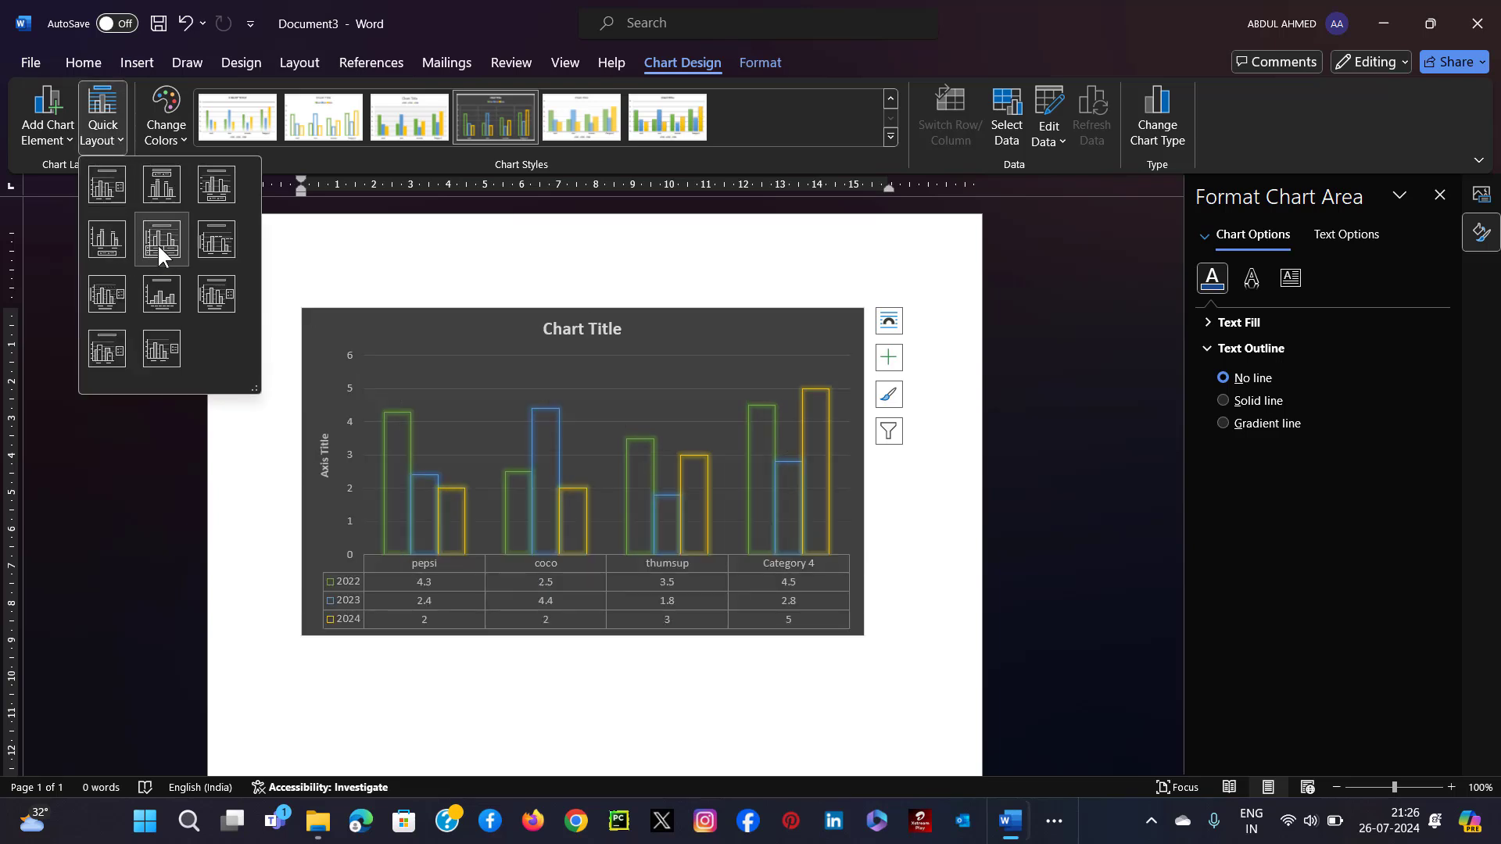
{"action": "left_click", "coordinate": [151, 297]}
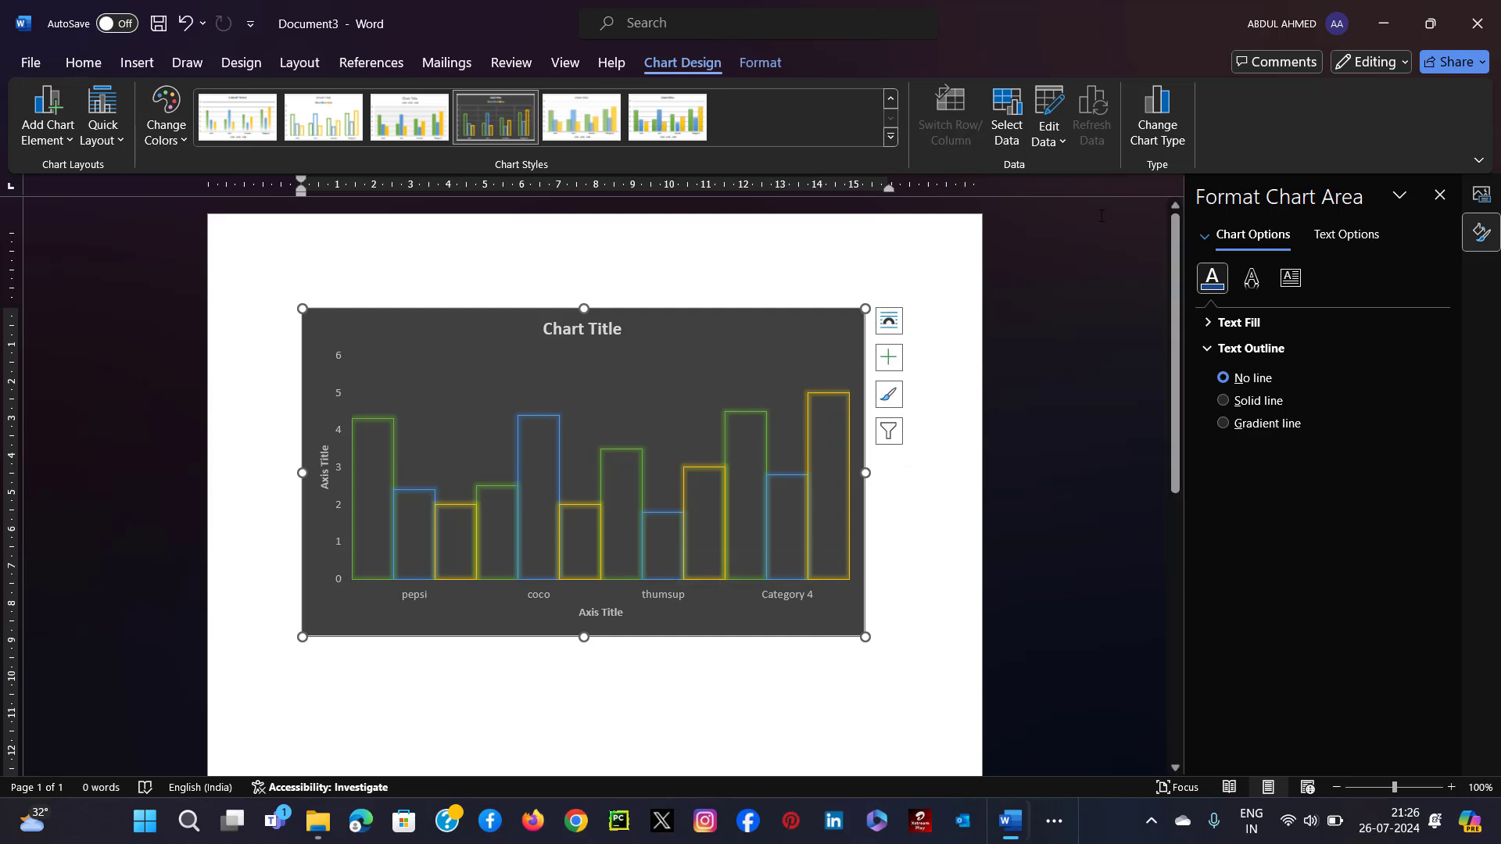
{"action": "left_click", "coordinate": [1157, 129]}
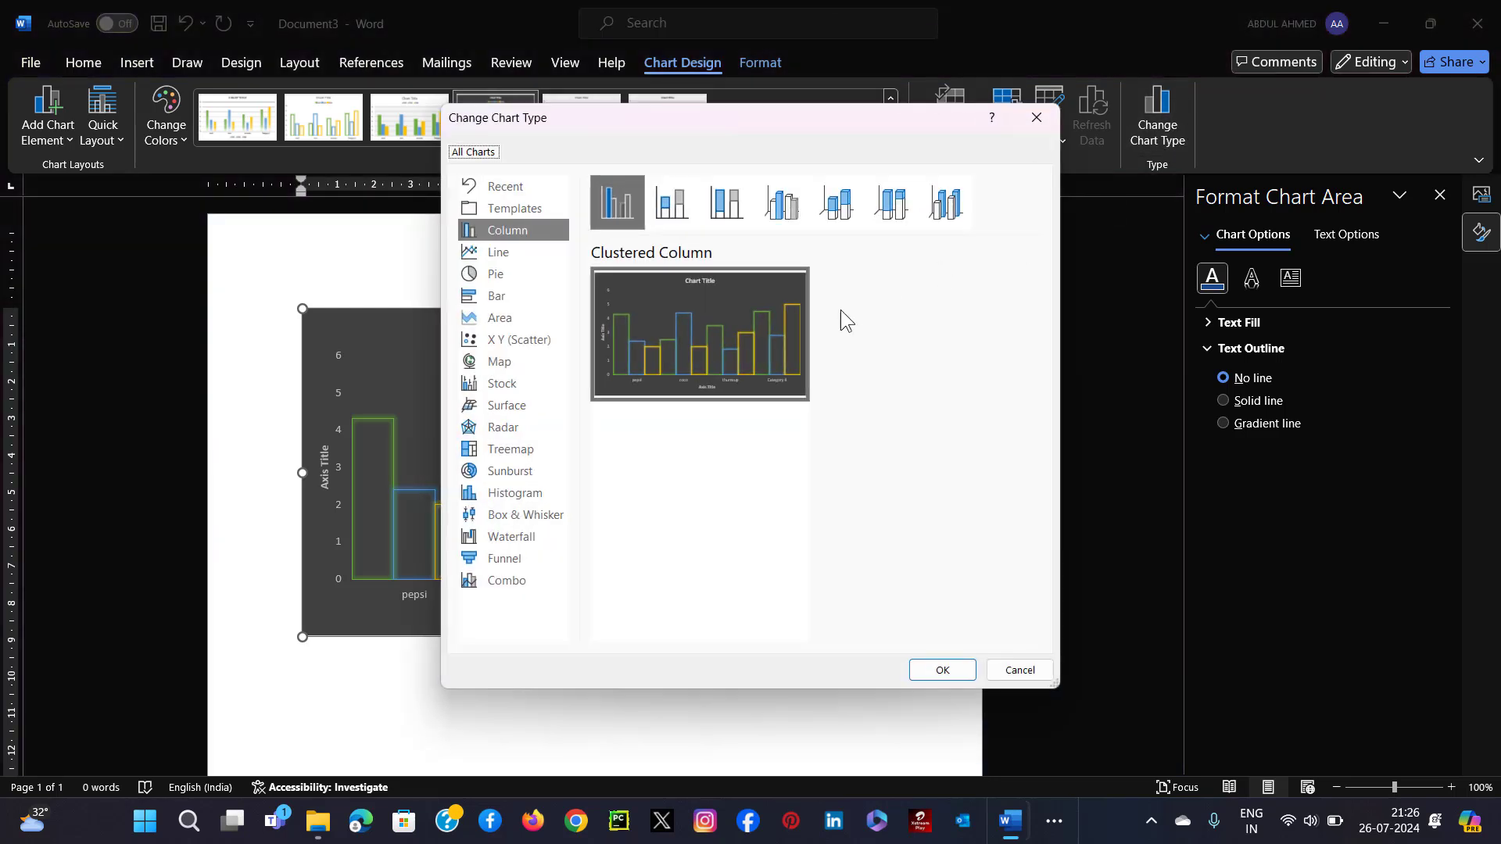
{"action": "left_click", "coordinate": [500, 282]}
{"action": "mouse_move", "coordinate": [752, 358]}
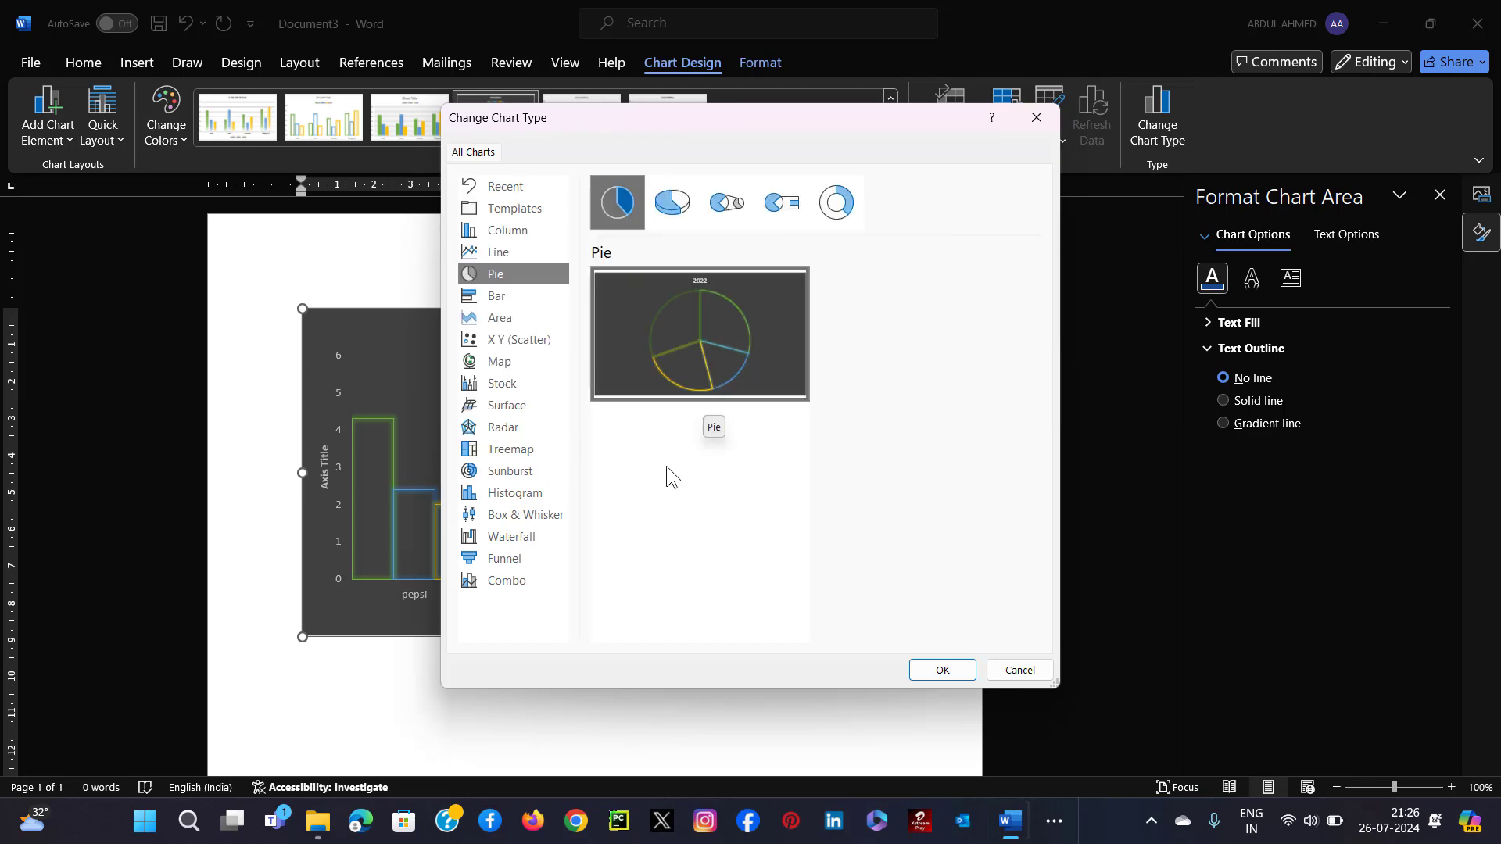
{"action": "left_click", "coordinate": [671, 205]}
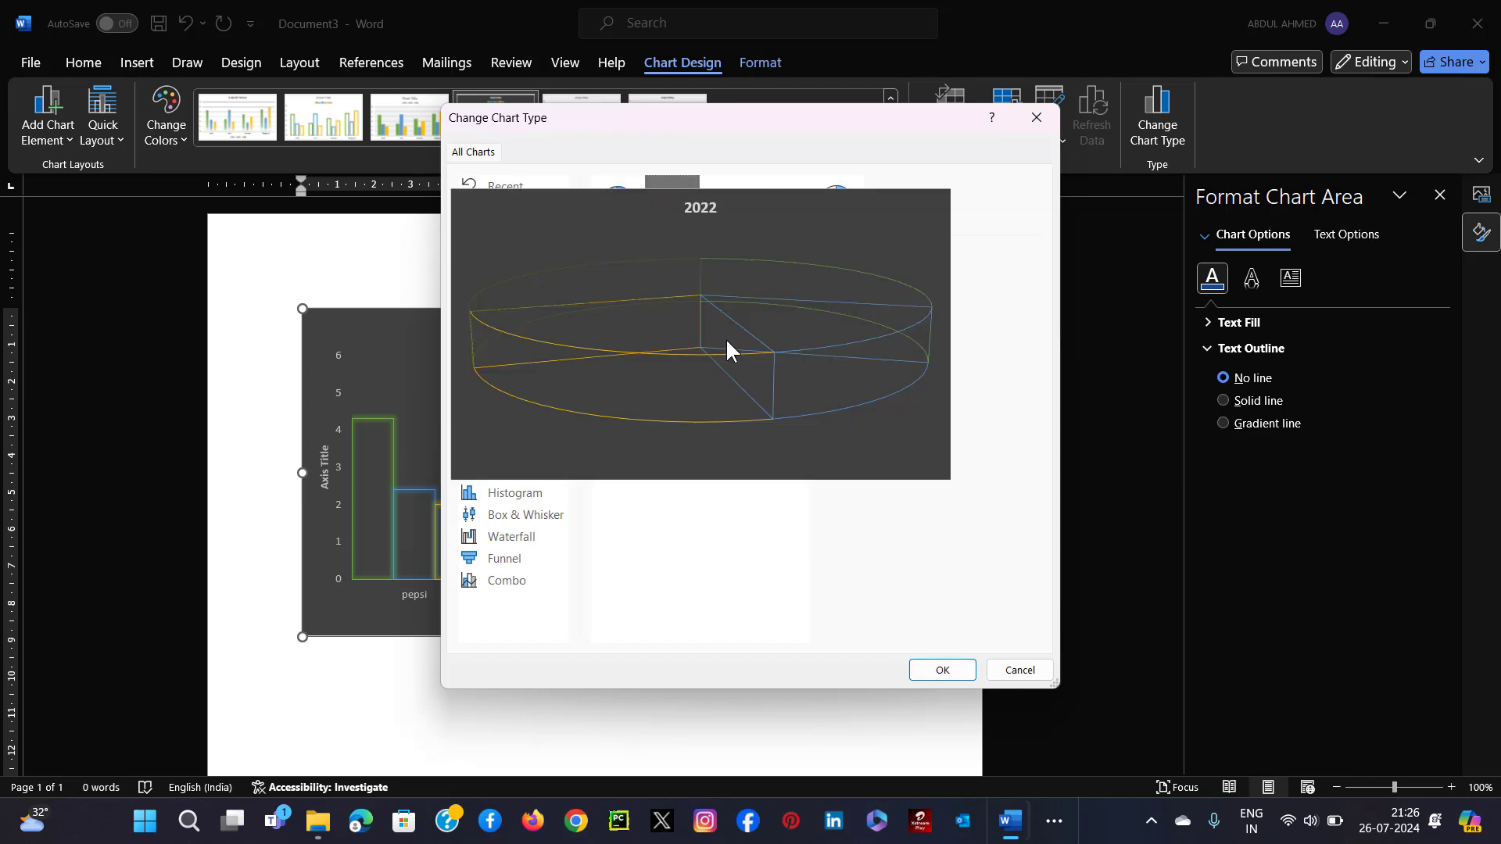
{"action": "left_click", "coordinate": [1016, 670]}
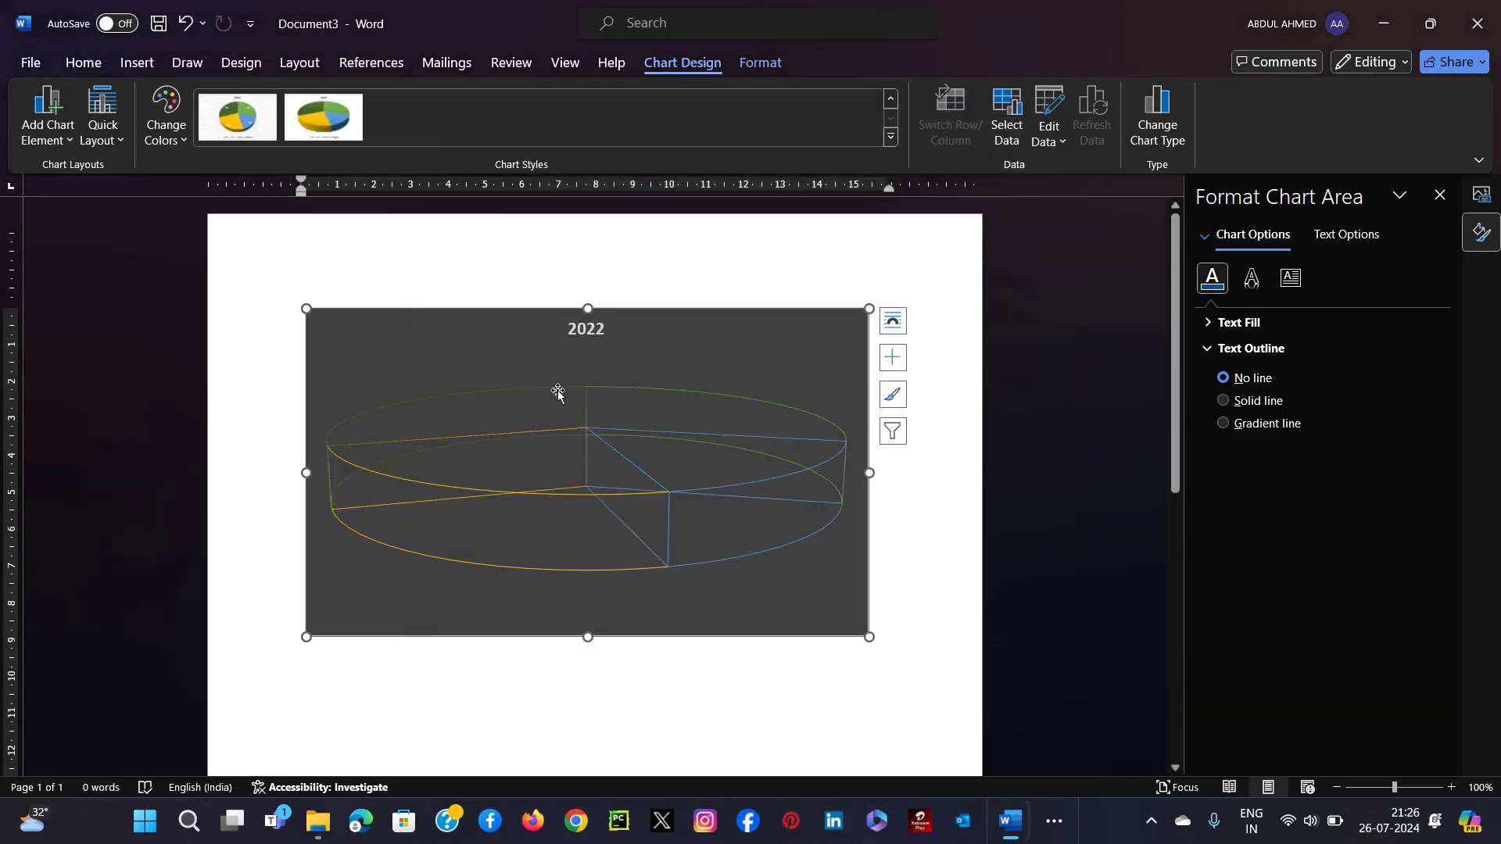
- Apply the first pie chart style, with percentage labels on the slices, and close the chart area formatting pane
{"action": "left_click", "coordinate": [320, 119]}
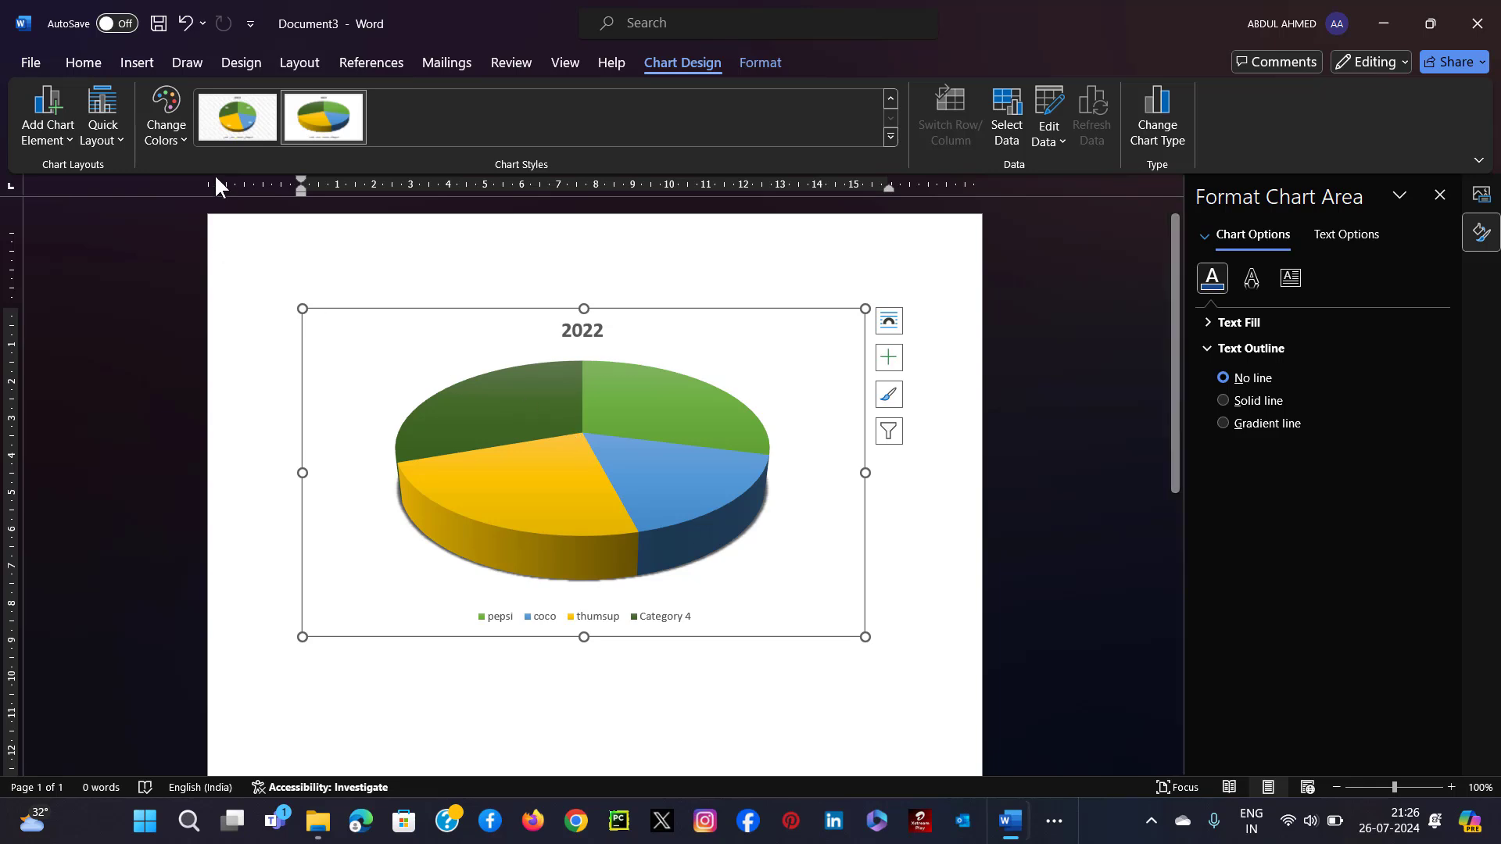
{"action": "left_click", "coordinate": [234, 131]}
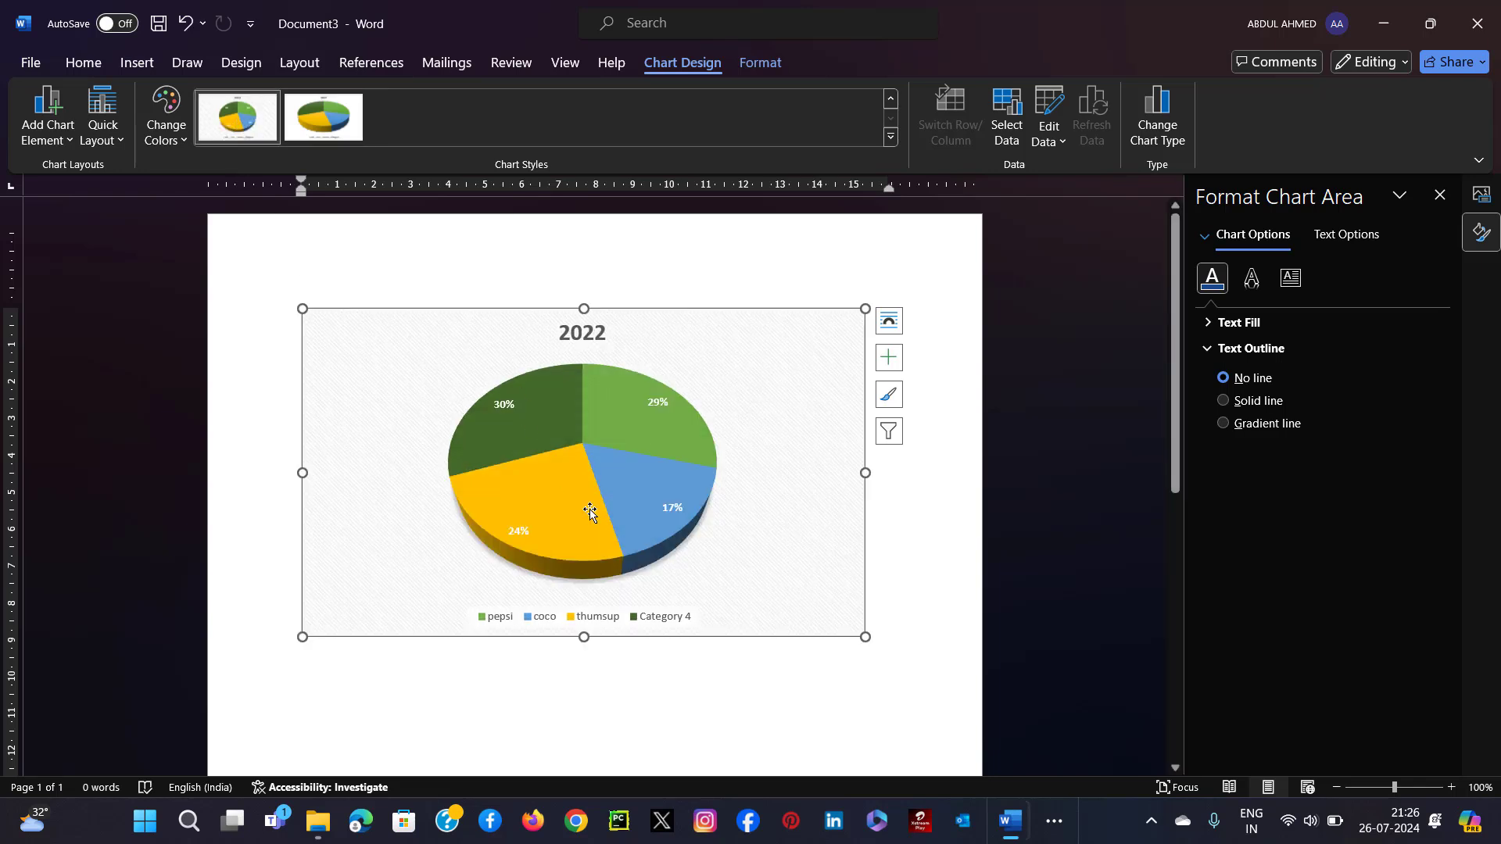
{"action": "mouse_move", "coordinate": [682, 538]}
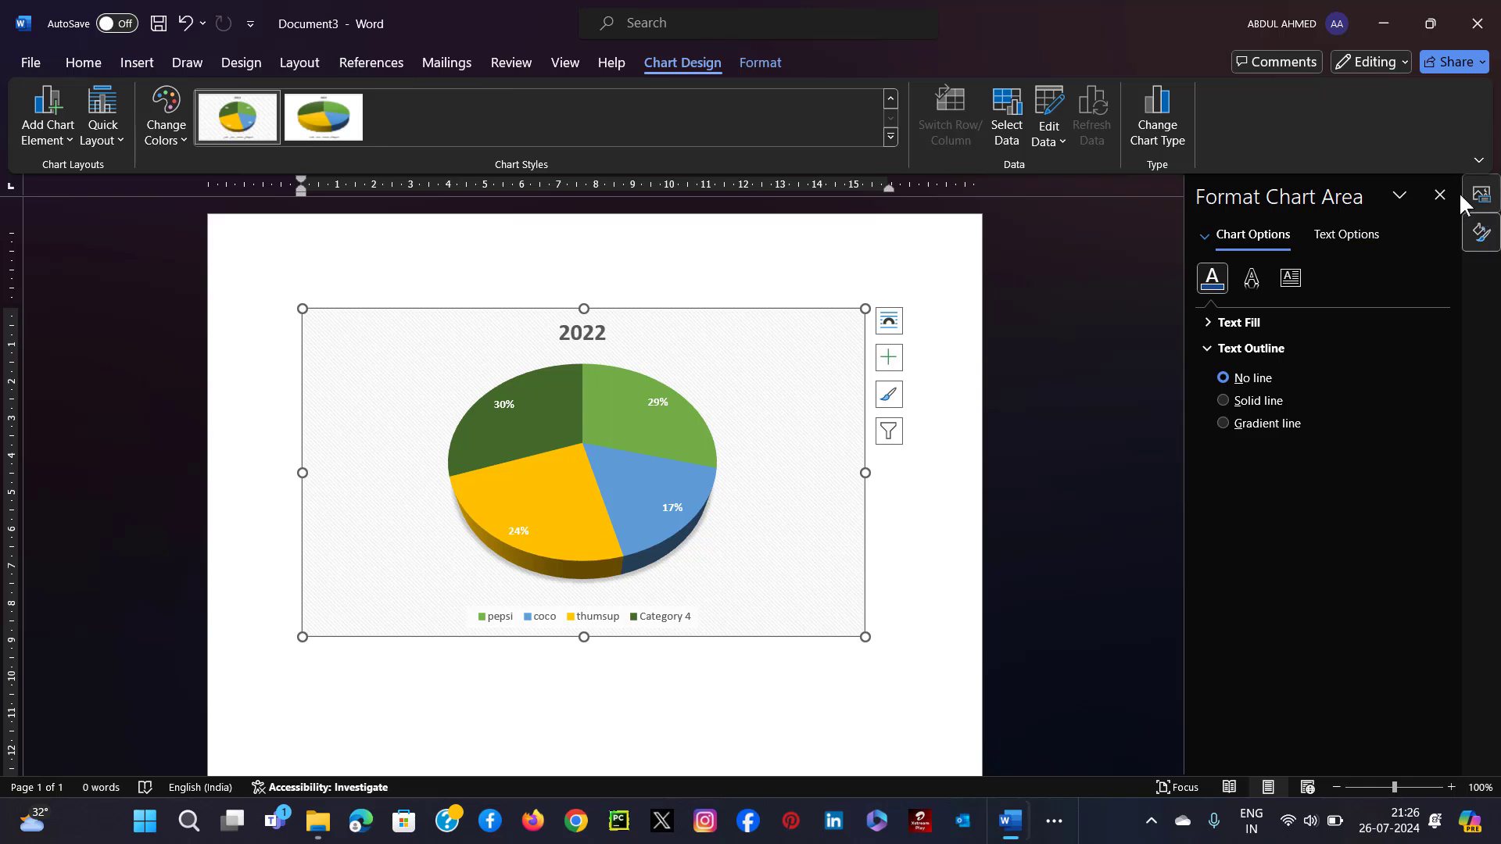
{"action": "left_click", "coordinate": [1438, 196]}
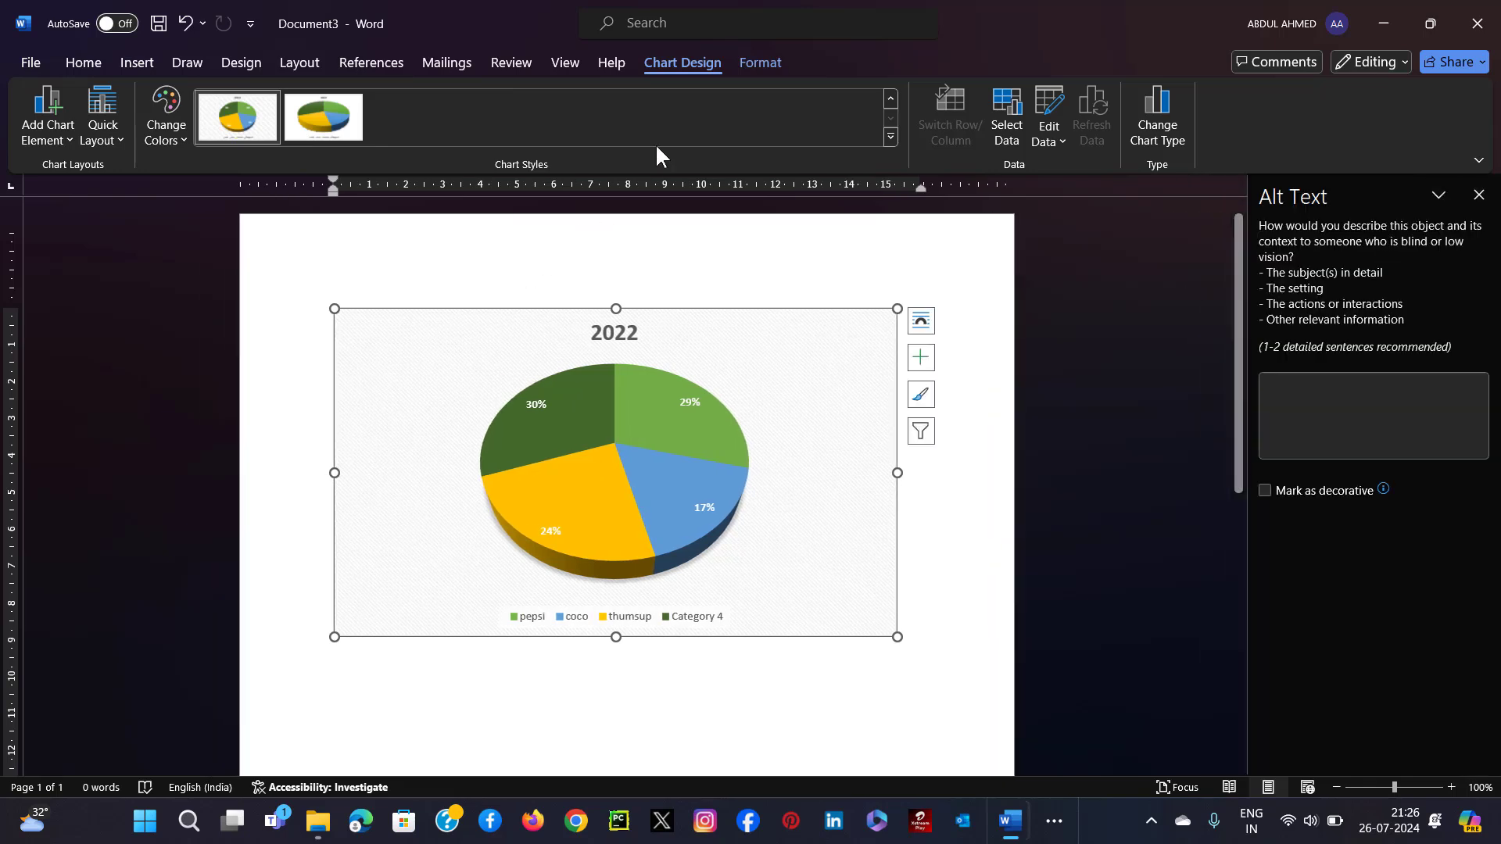
- Review the text wrapping choices available for the pie chart without changing the current one
{"action": "left_click", "coordinate": [751, 62]}
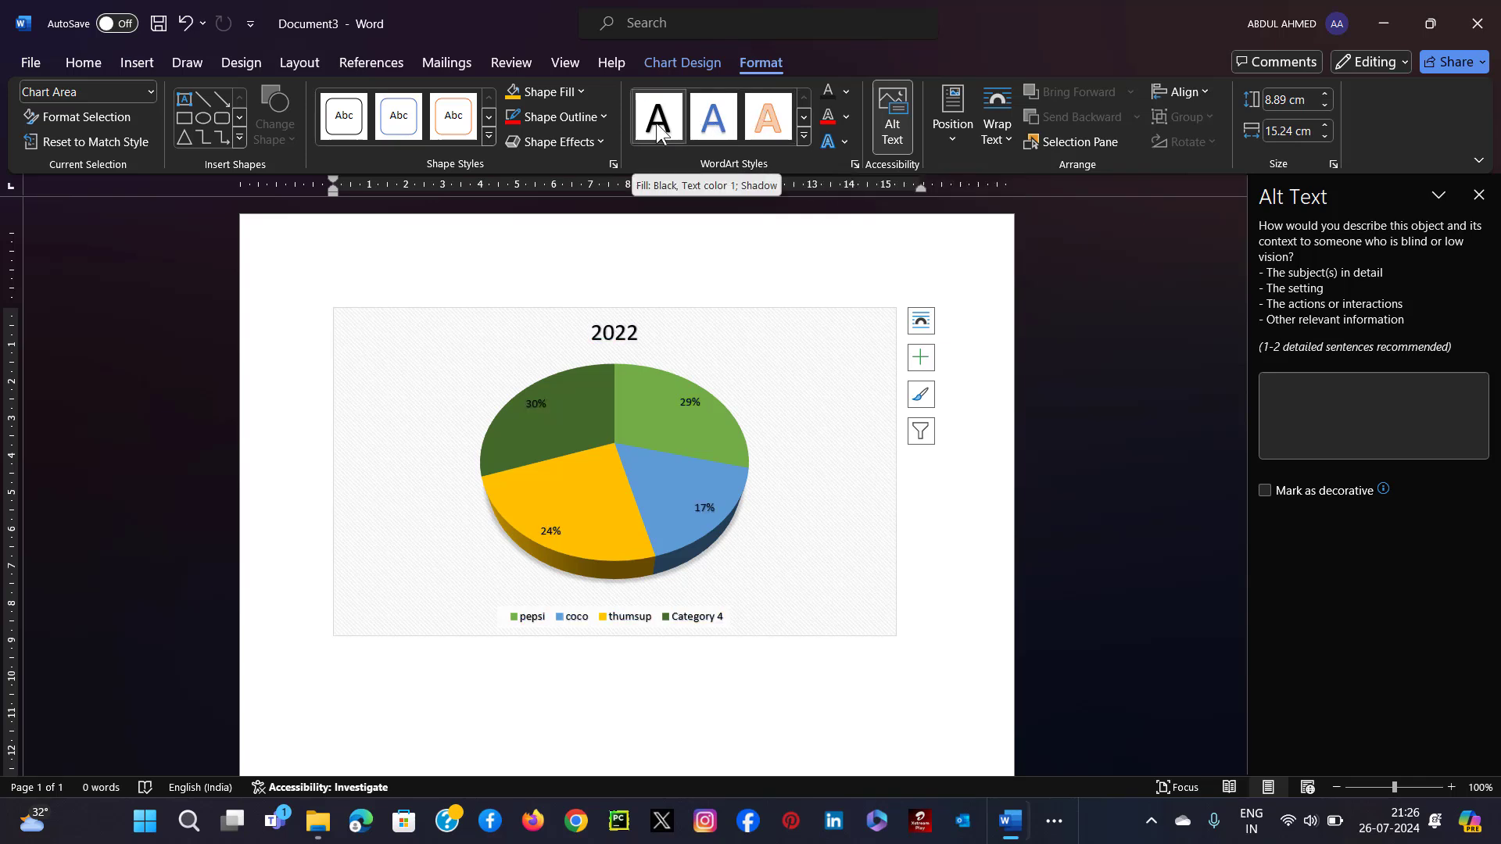
{"action": "left_click", "coordinate": [1007, 141]}
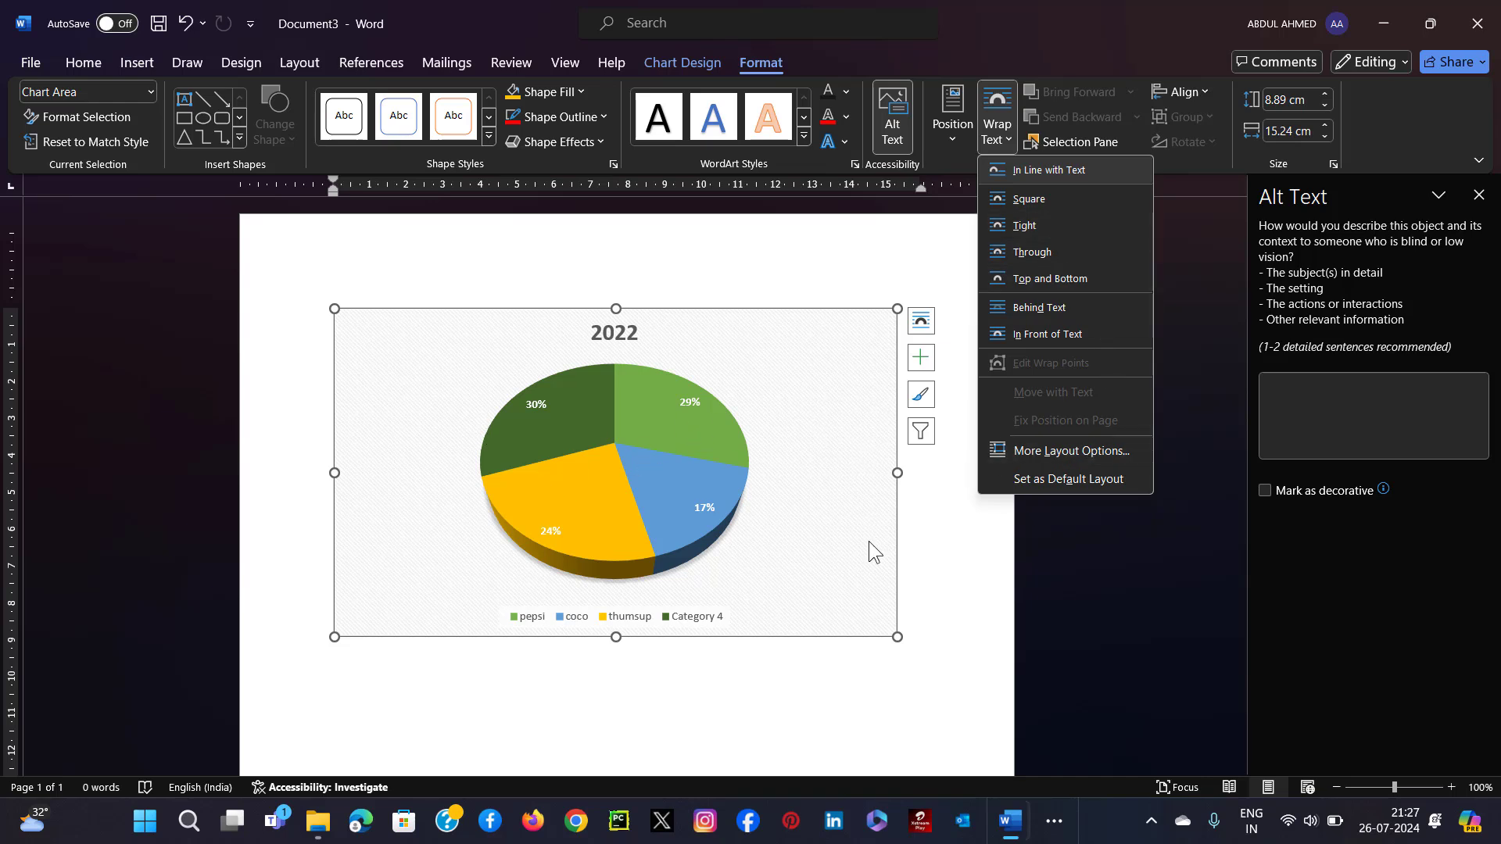
{"action": "left_click", "coordinate": [958, 635]}
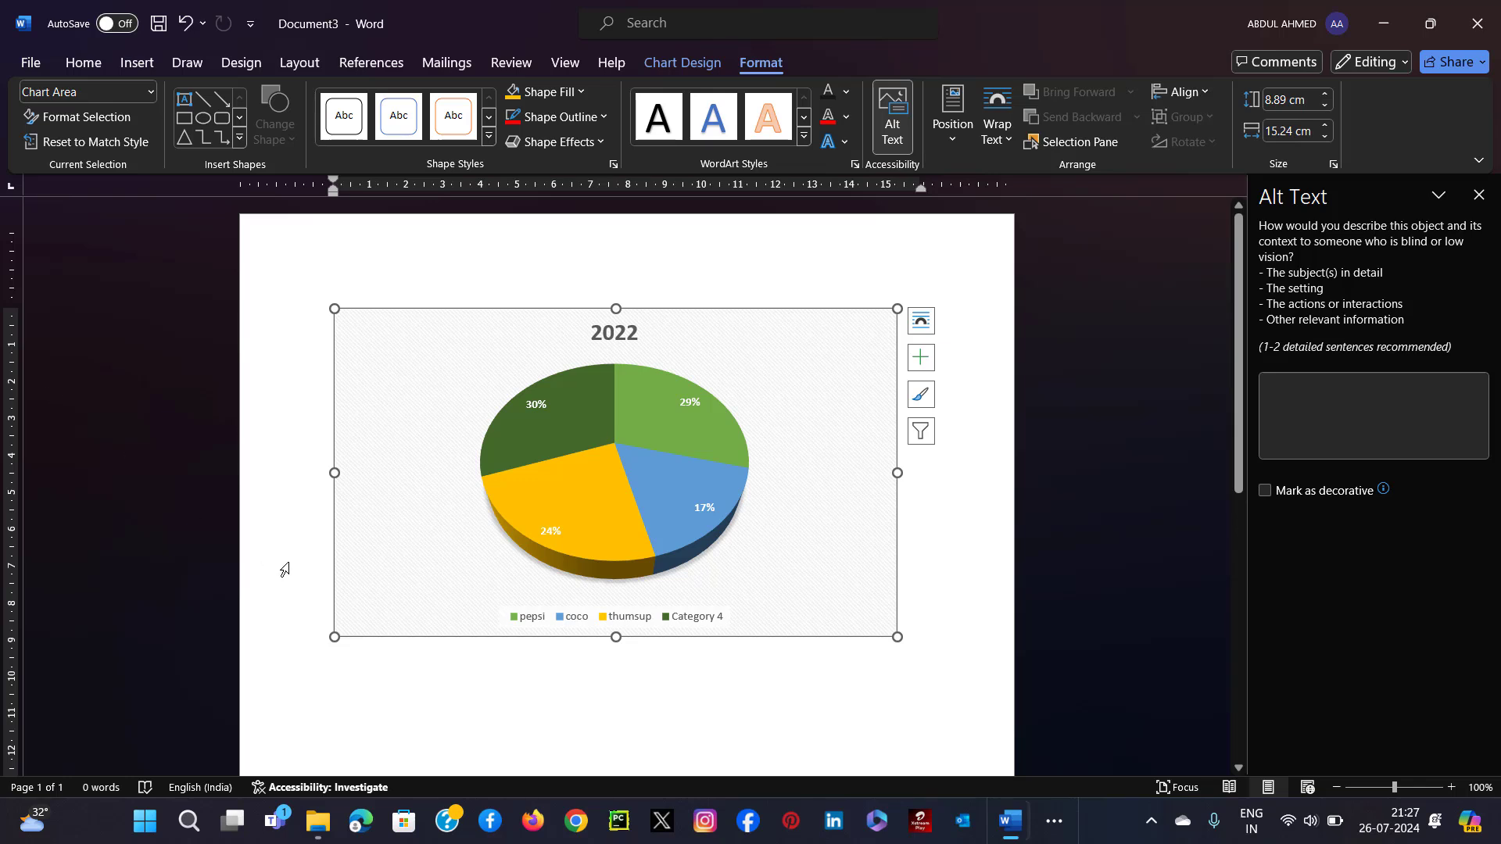
- Generate sample paragraphs on the line below the pie chart with =rand()
{"action": "scroll", "coordinate": [342, 626], "scroll_direction": "down", "scroll_amount": 2}
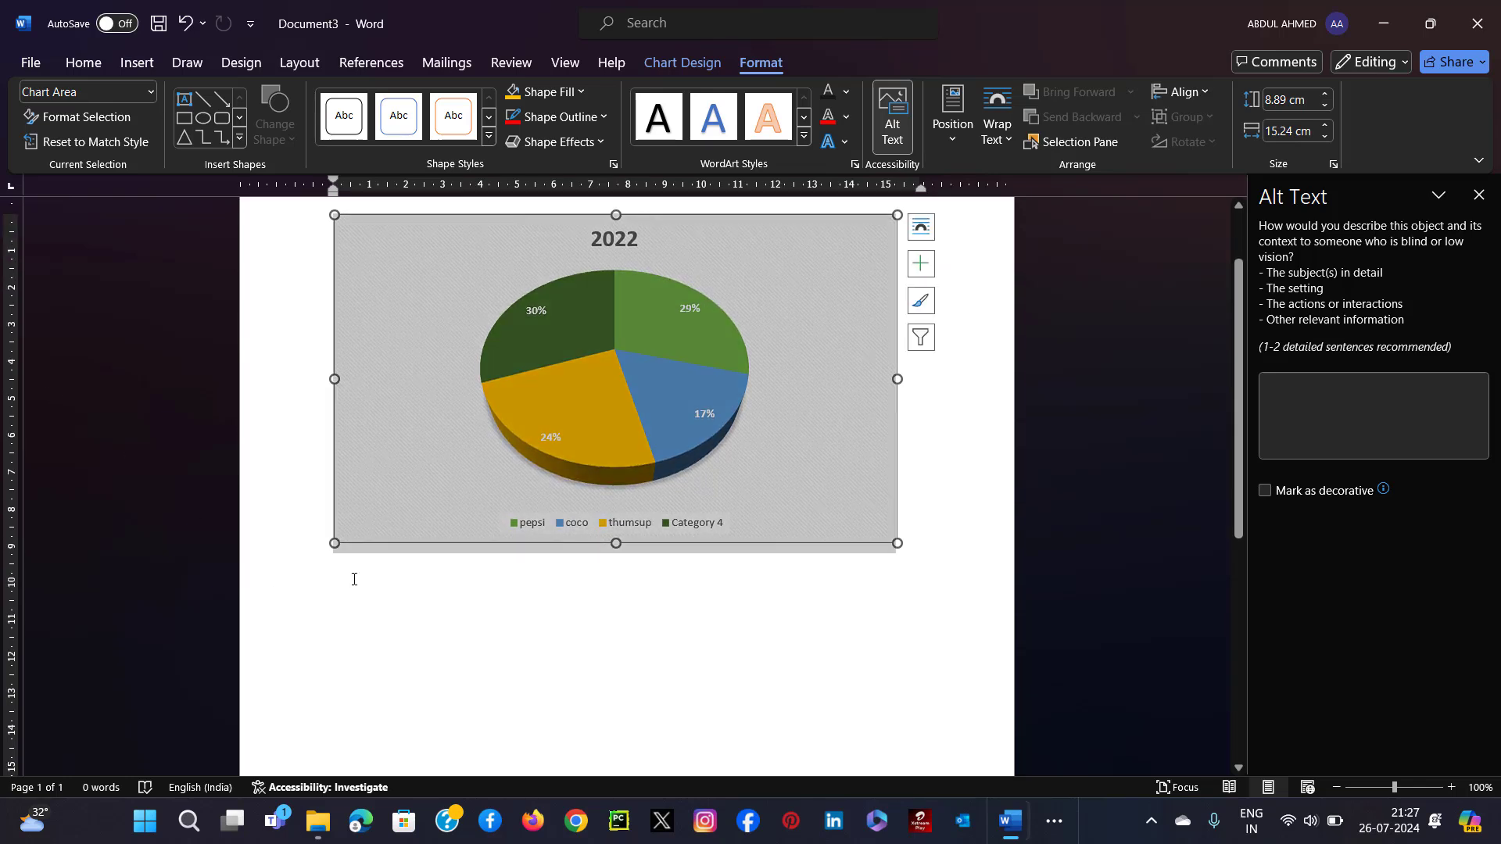
{"action": "left_click", "coordinate": [354, 580]}
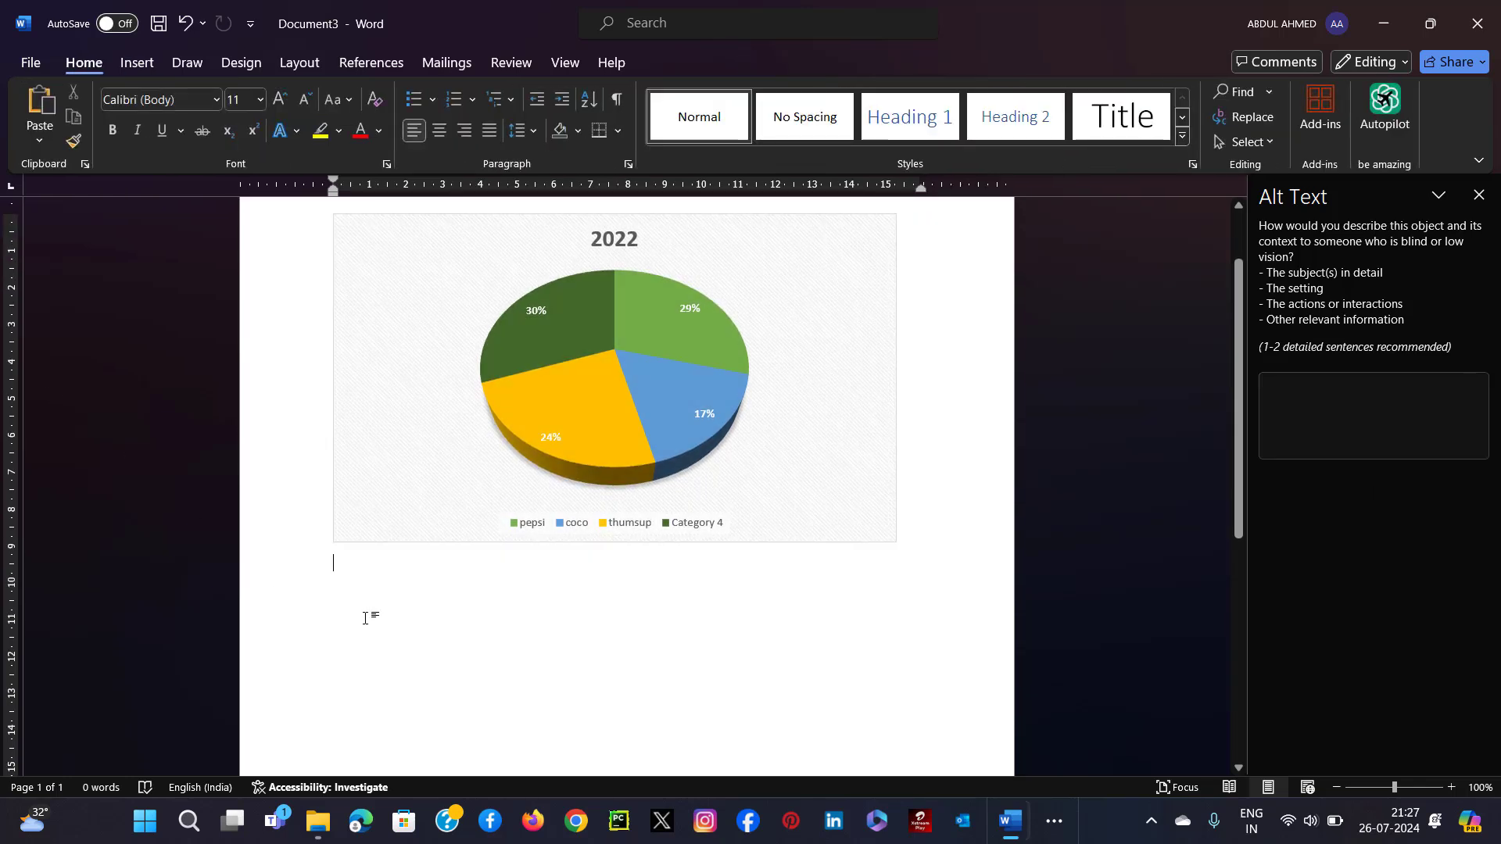
{"action": "type", "text": "=rand"}
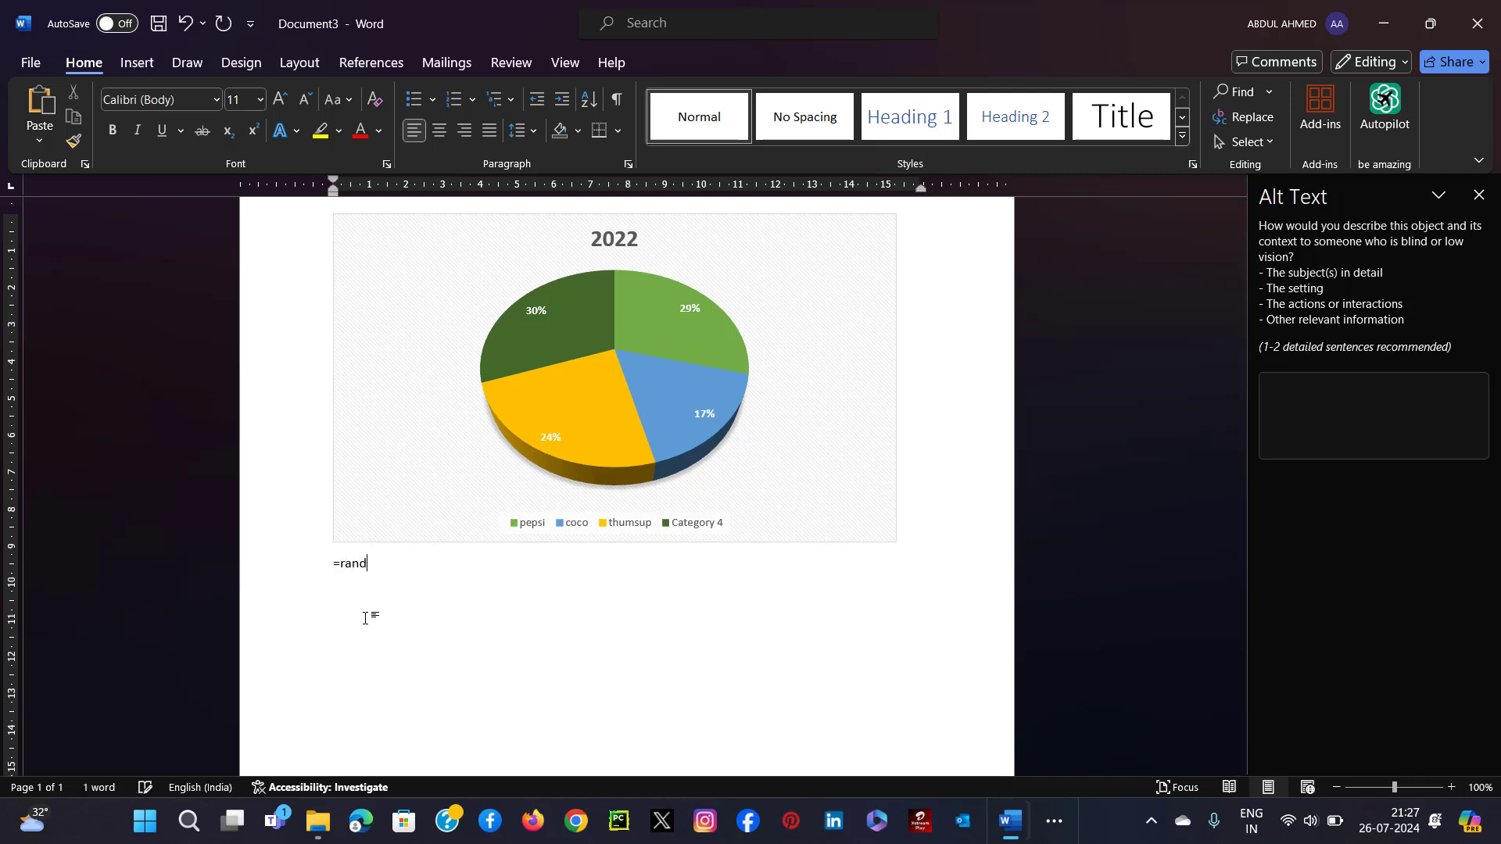
{"action": "type", "text": "()"}
{"action": "key", "text": "Return"}
{"action": "mouse_move", "coordinate": [23, 806]}
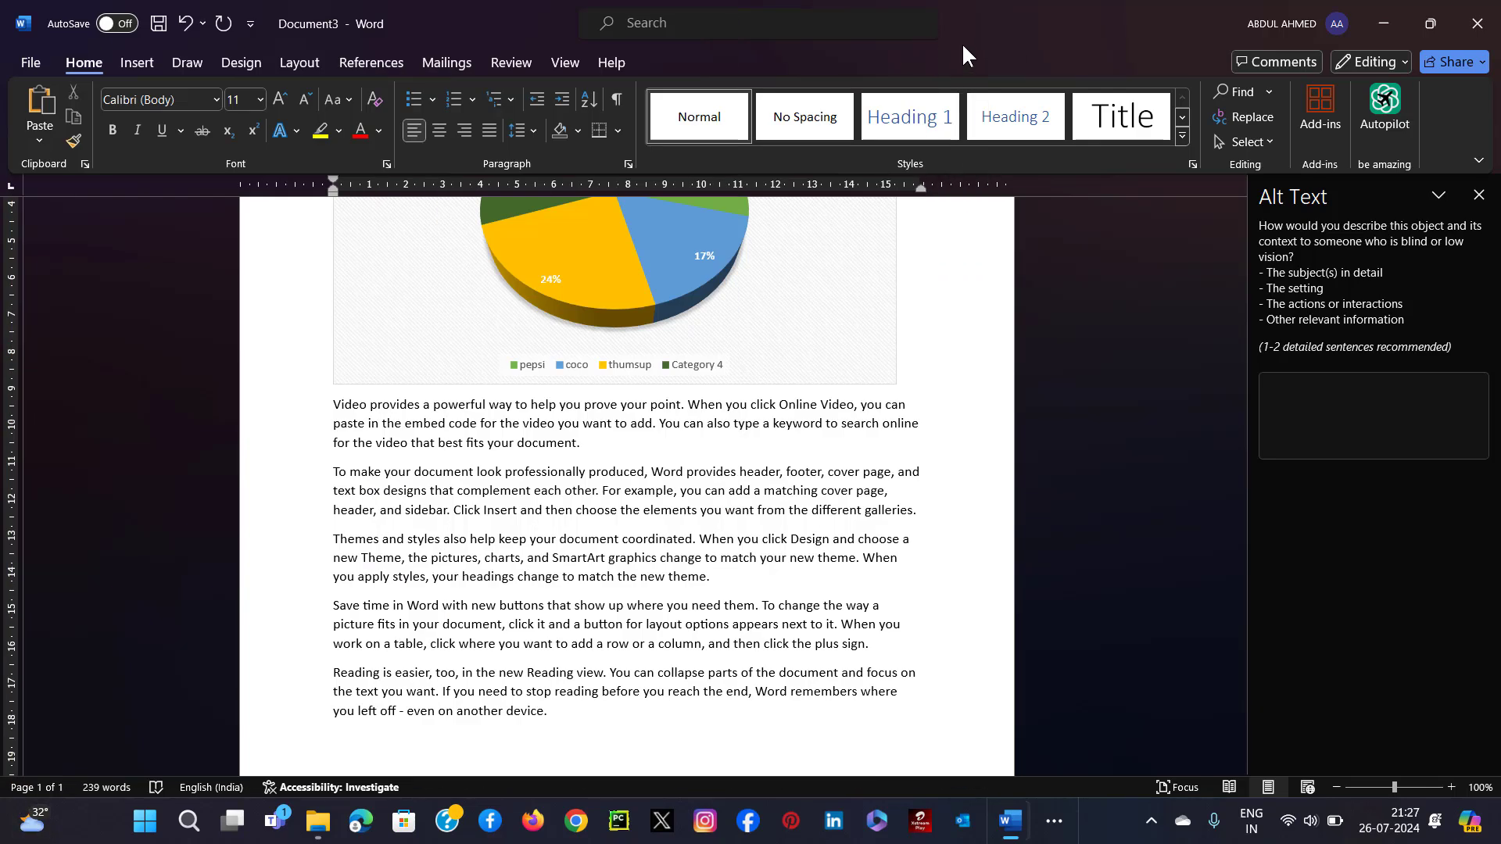
- Set the text wrapping of the 3-D pie chart above the sample paragraphs to Tight
{"action": "left_click", "coordinate": [682, 333]}
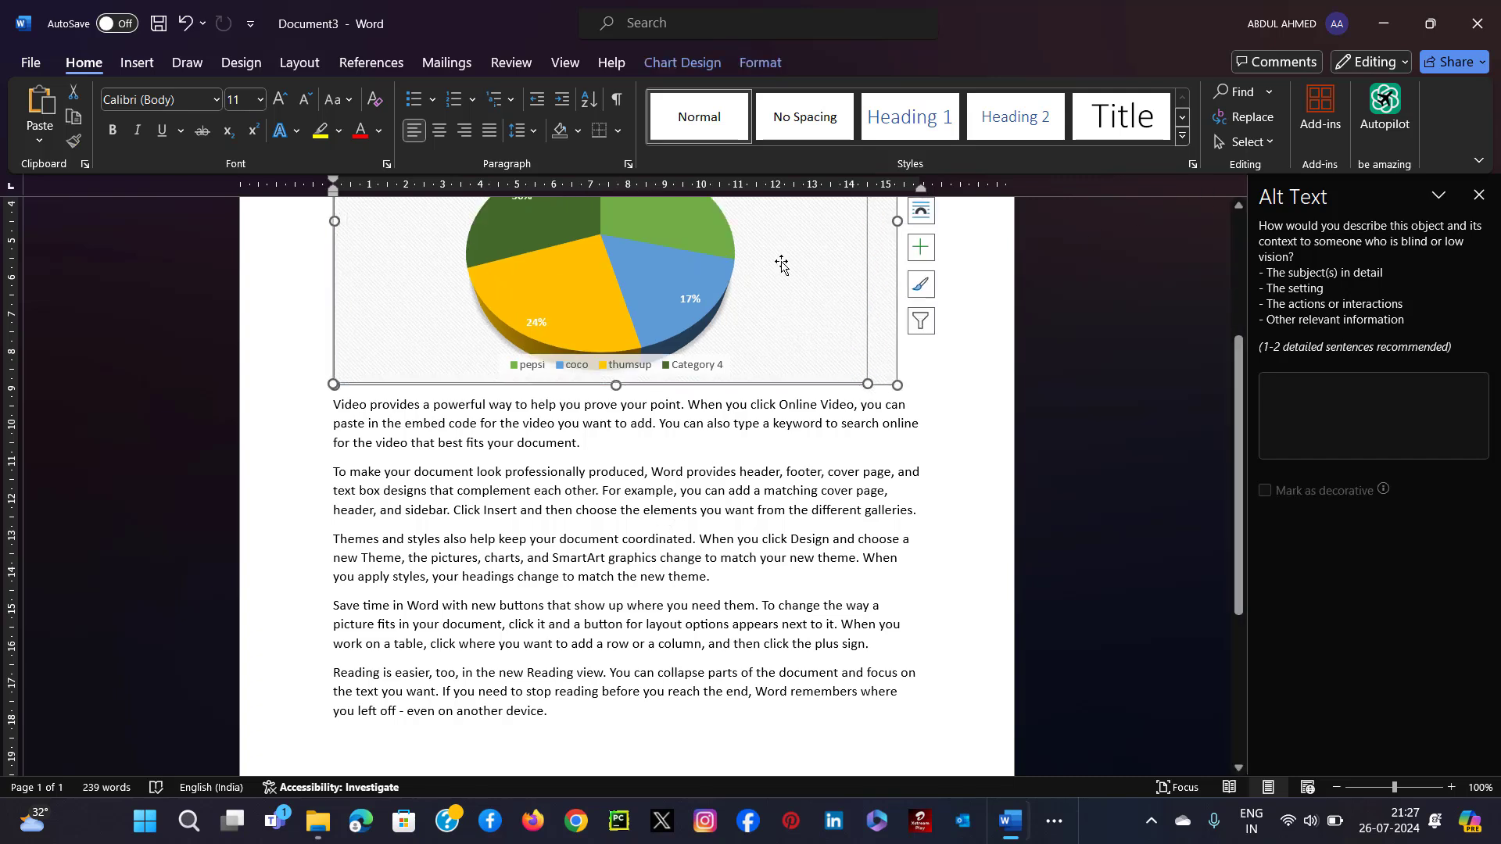
{"action": "double_click", "coordinate": [822, 284]}
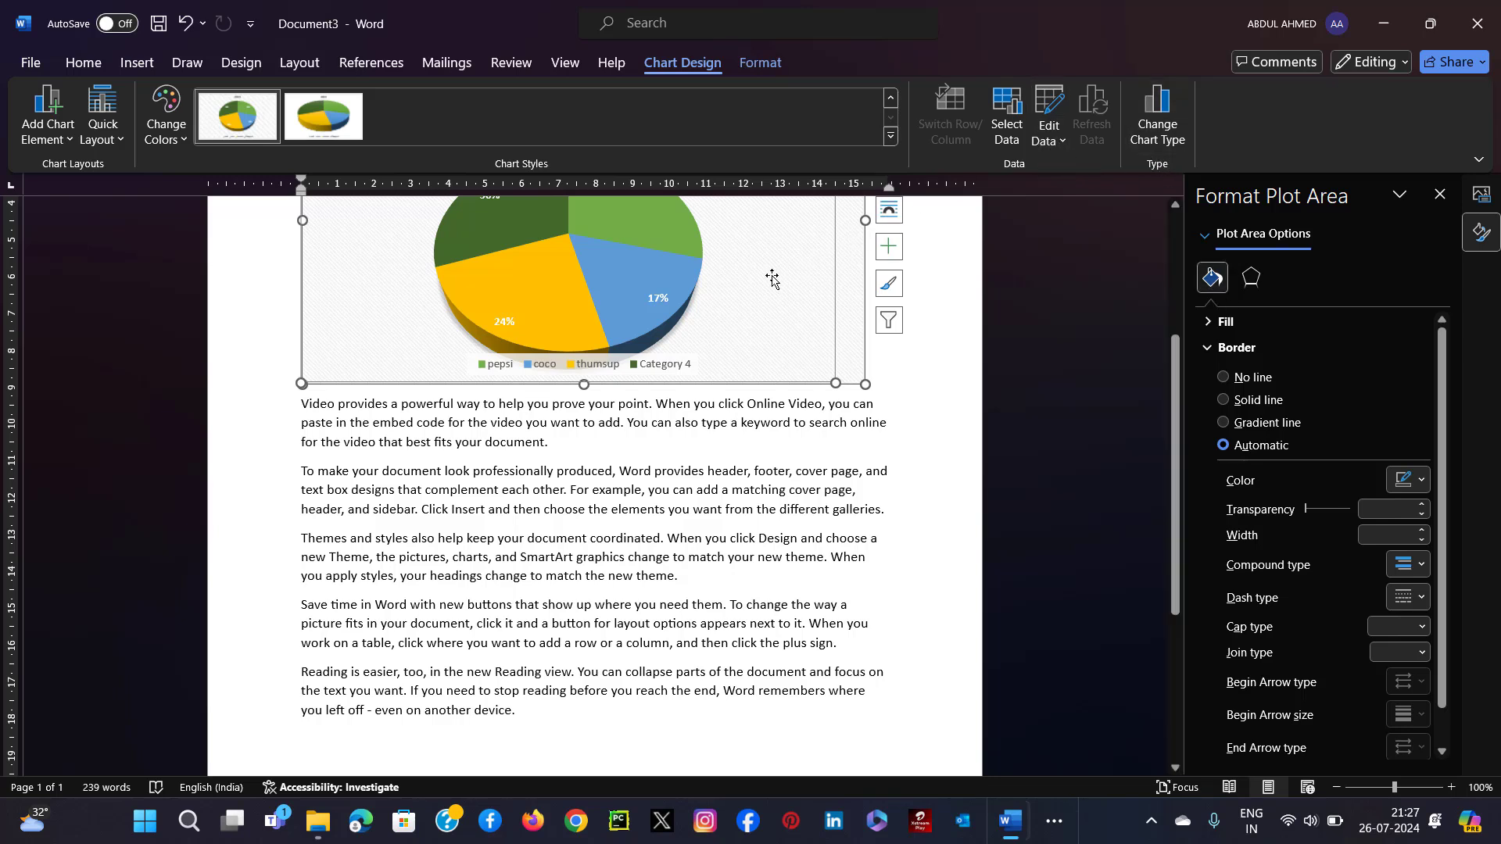
{"action": "left_click", "coordinate": [740, 58]}
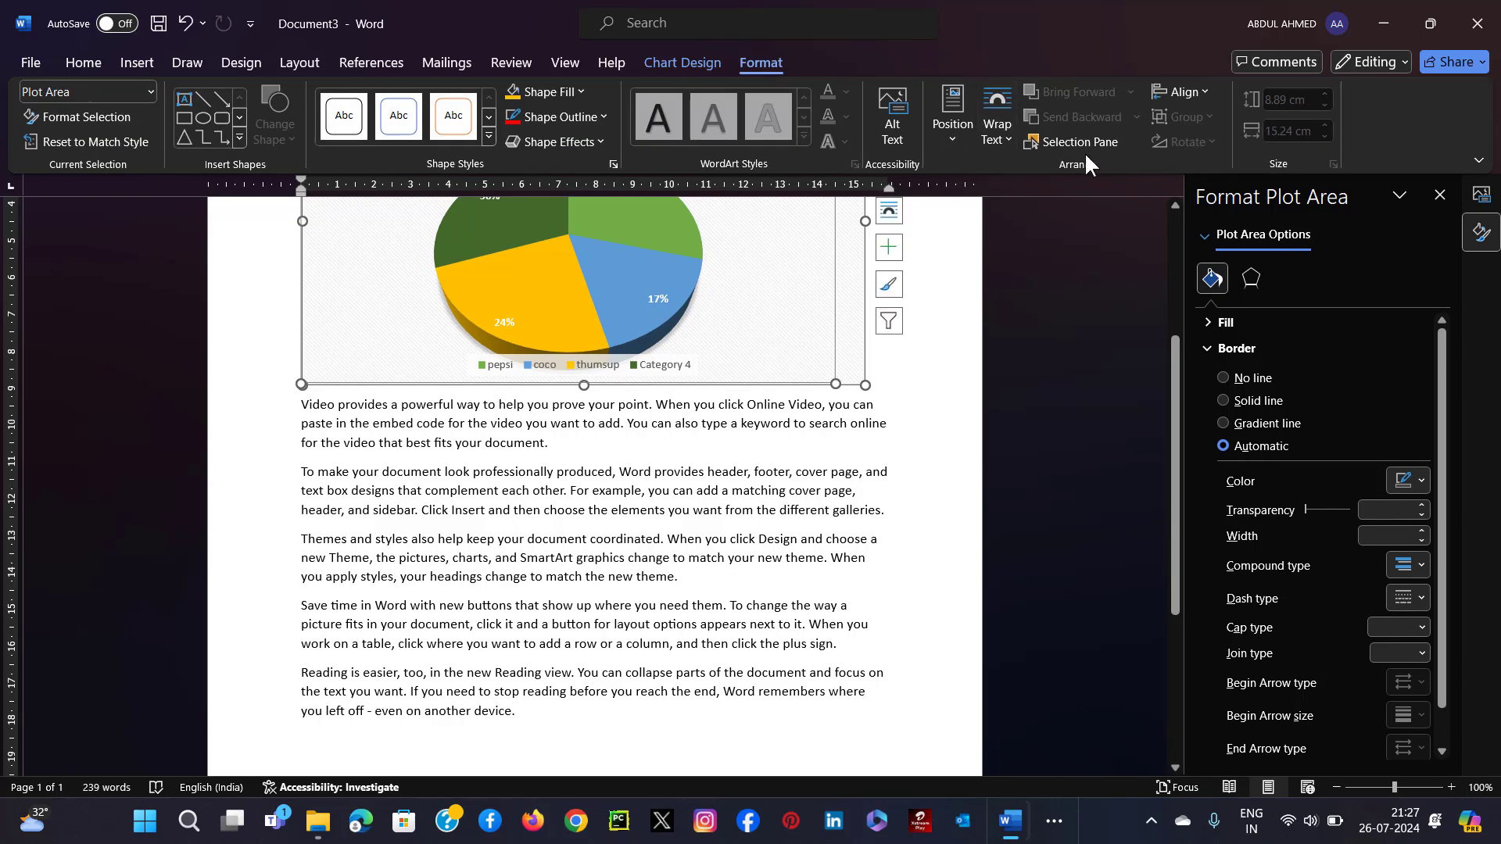
{"action": "left_click", "coordinate": [999, 131]}
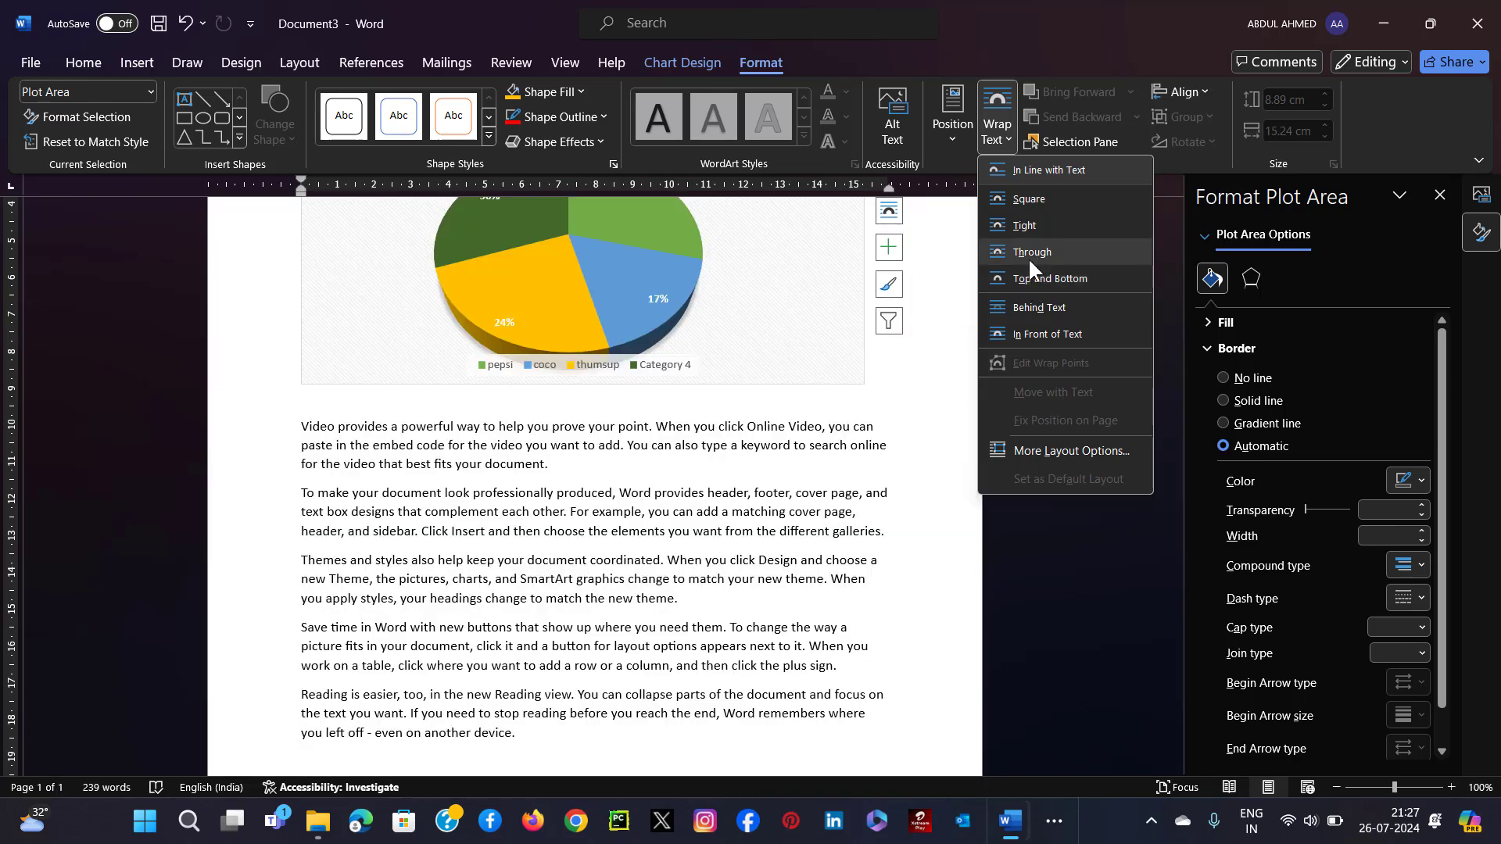
{"action": "left_click", "coordinate": [1029, 224]}
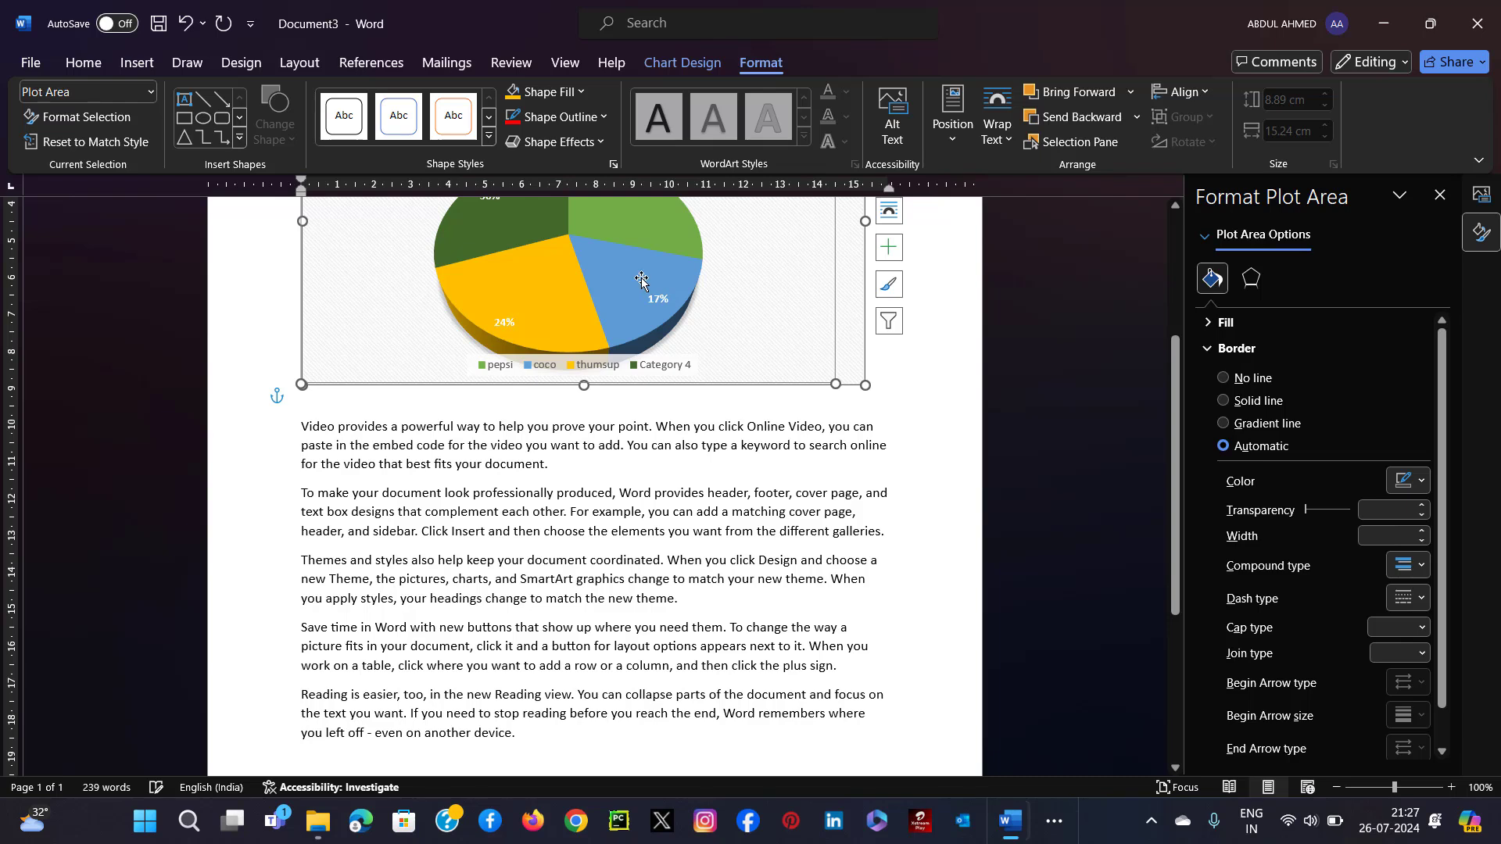
- Move the whole pie chart down so it sits directly below the first sample paragraph
{"action": "left_click_drag", "start_coordinate": [644, 284], "coordinate": [716, 352]}
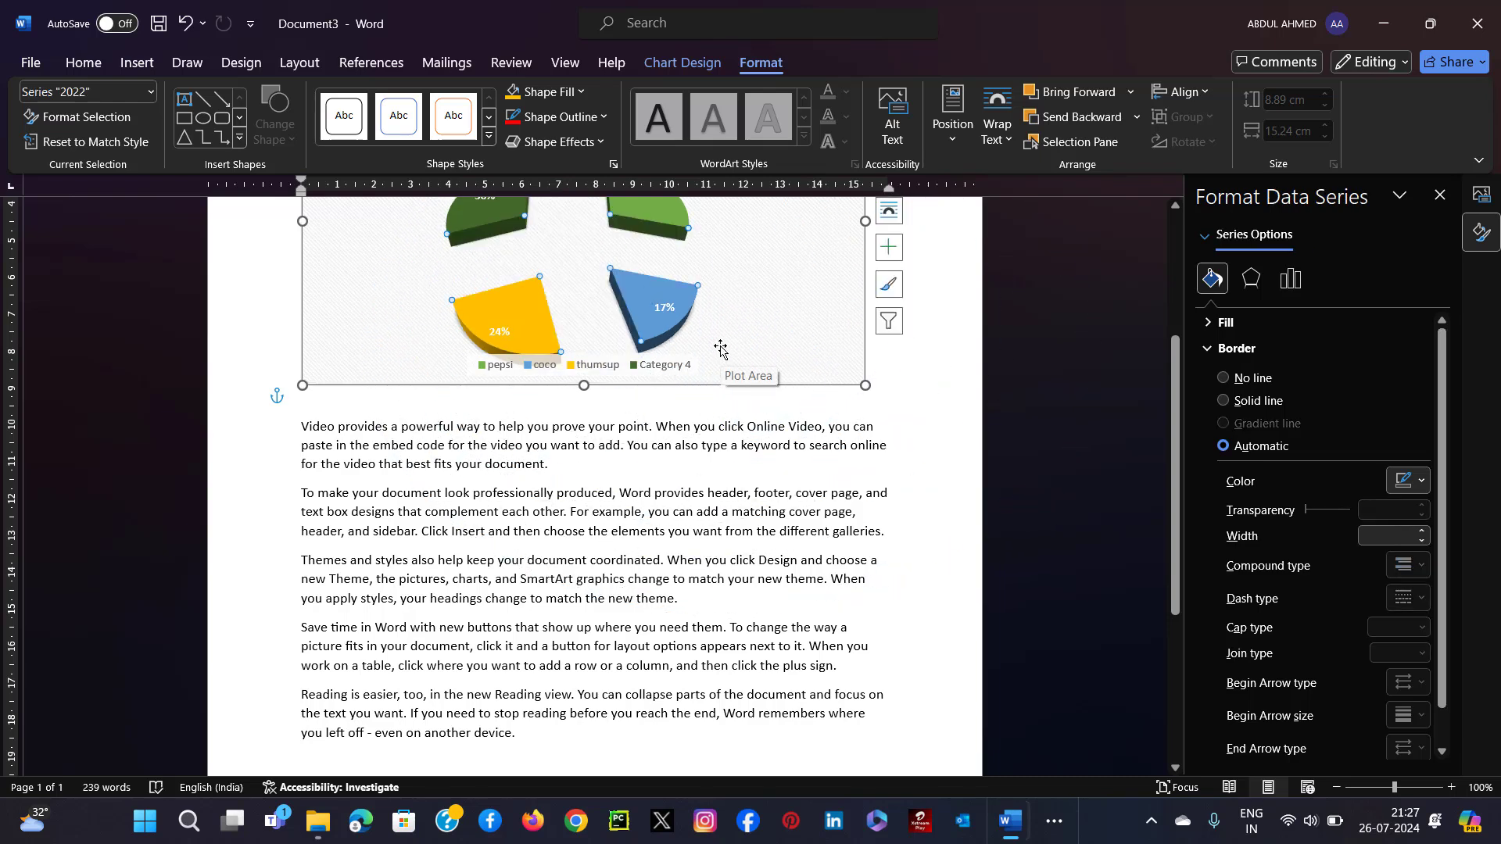
{"action": "key", "text": "ctrl+z"}
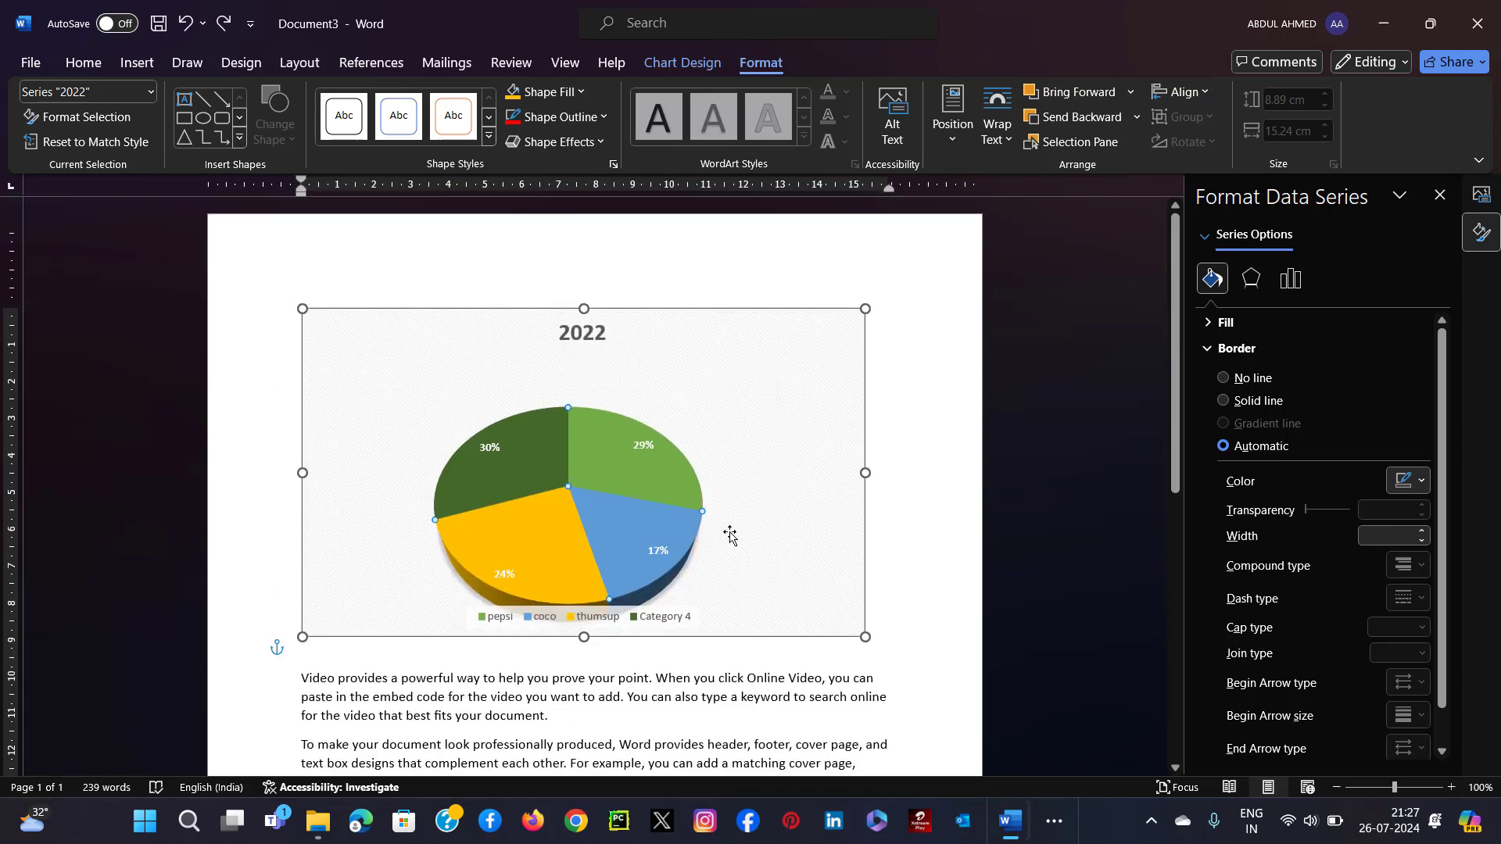
{"action": "scroll", "coordinate": [774, 493], "scroll_direction": "down", "scroll_amount": 1}
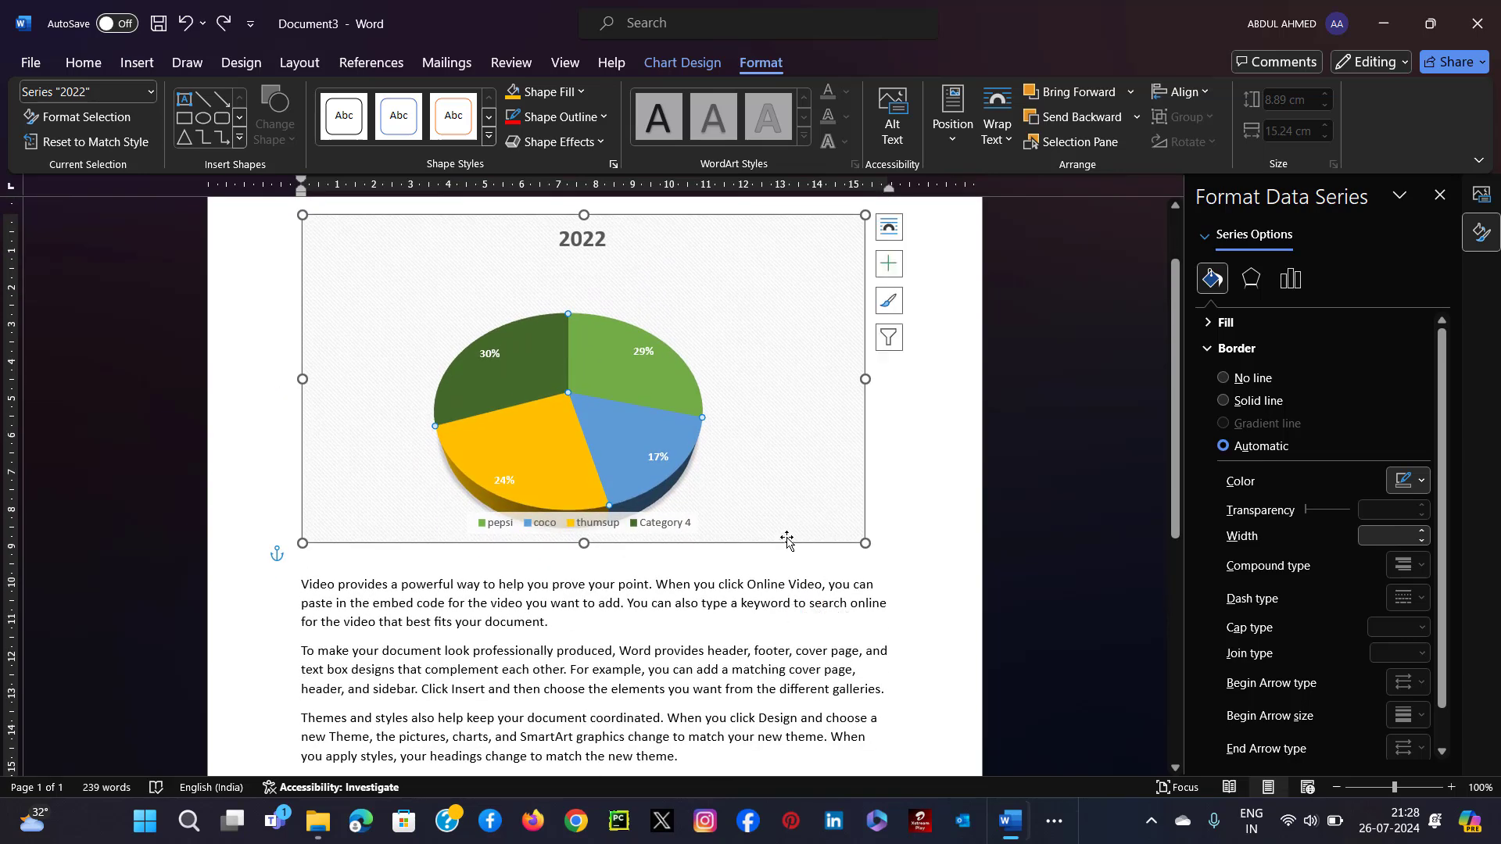
{"action": "left_click", "coordinate": [787, 541]}
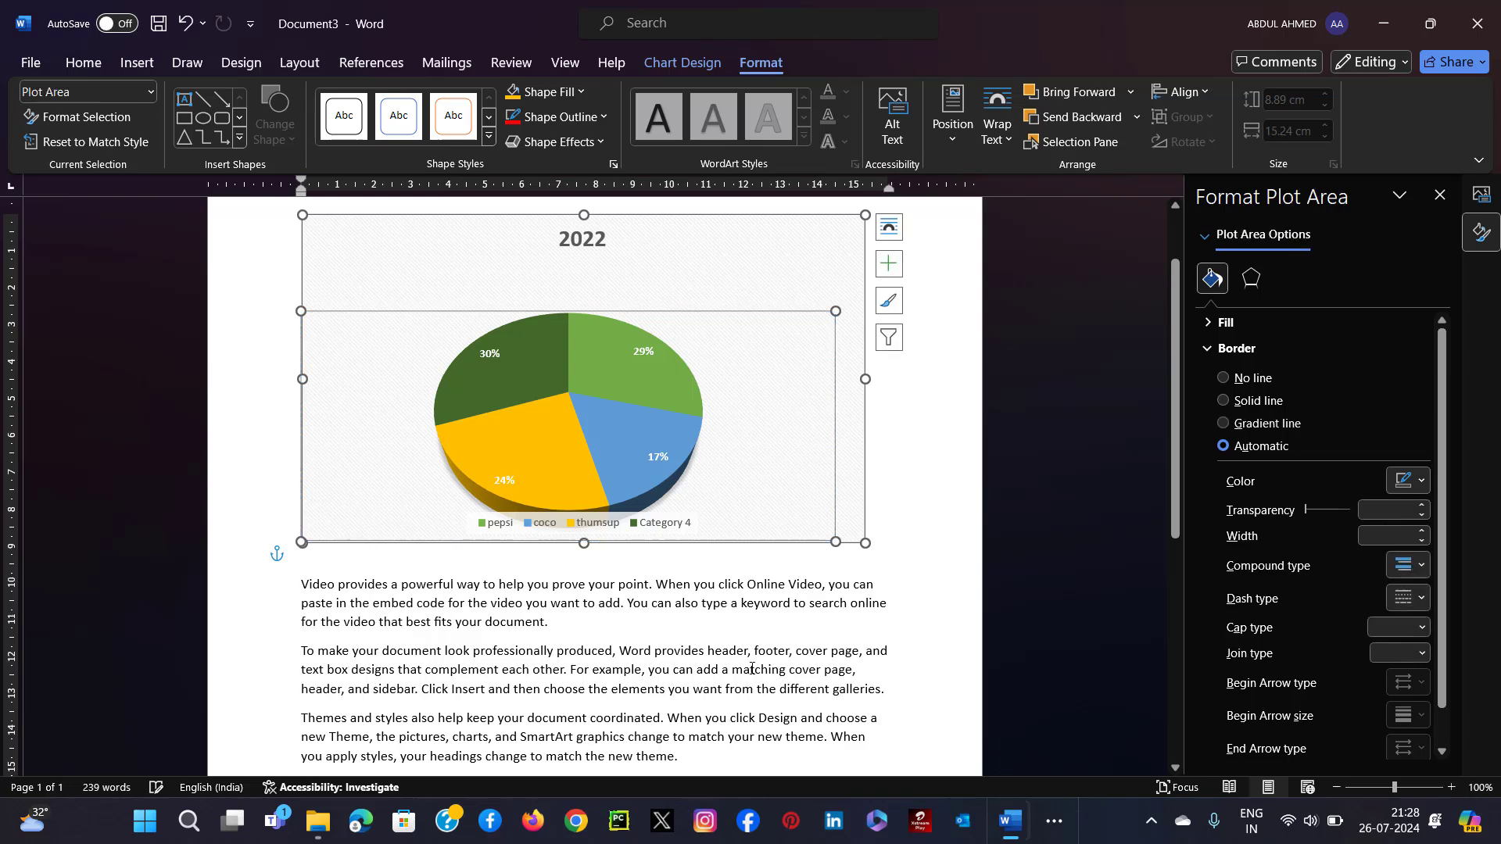
{"action": "left_click", "coordinate": [719, 570]}
{"action": "left_click", "coordinate": [851, 530]}
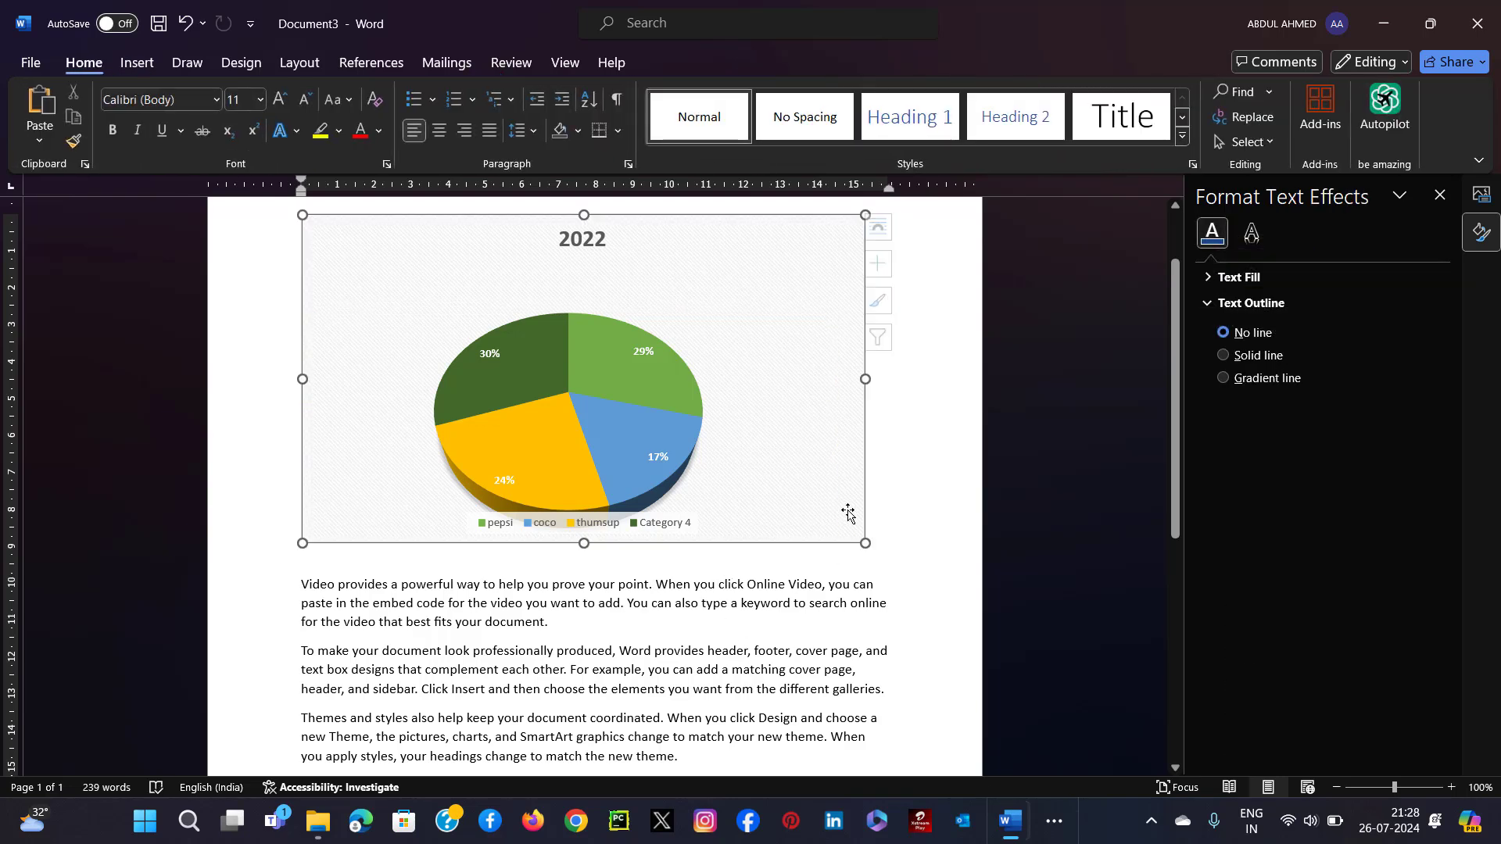
{"action": "left_click_drag", "start_coordinate": [851, 530], "coordinate": [833, 632]}
{"action": "scroll", "coordinate": [784, 519], "scroll_direction": "down", "scroll_amount": 1}
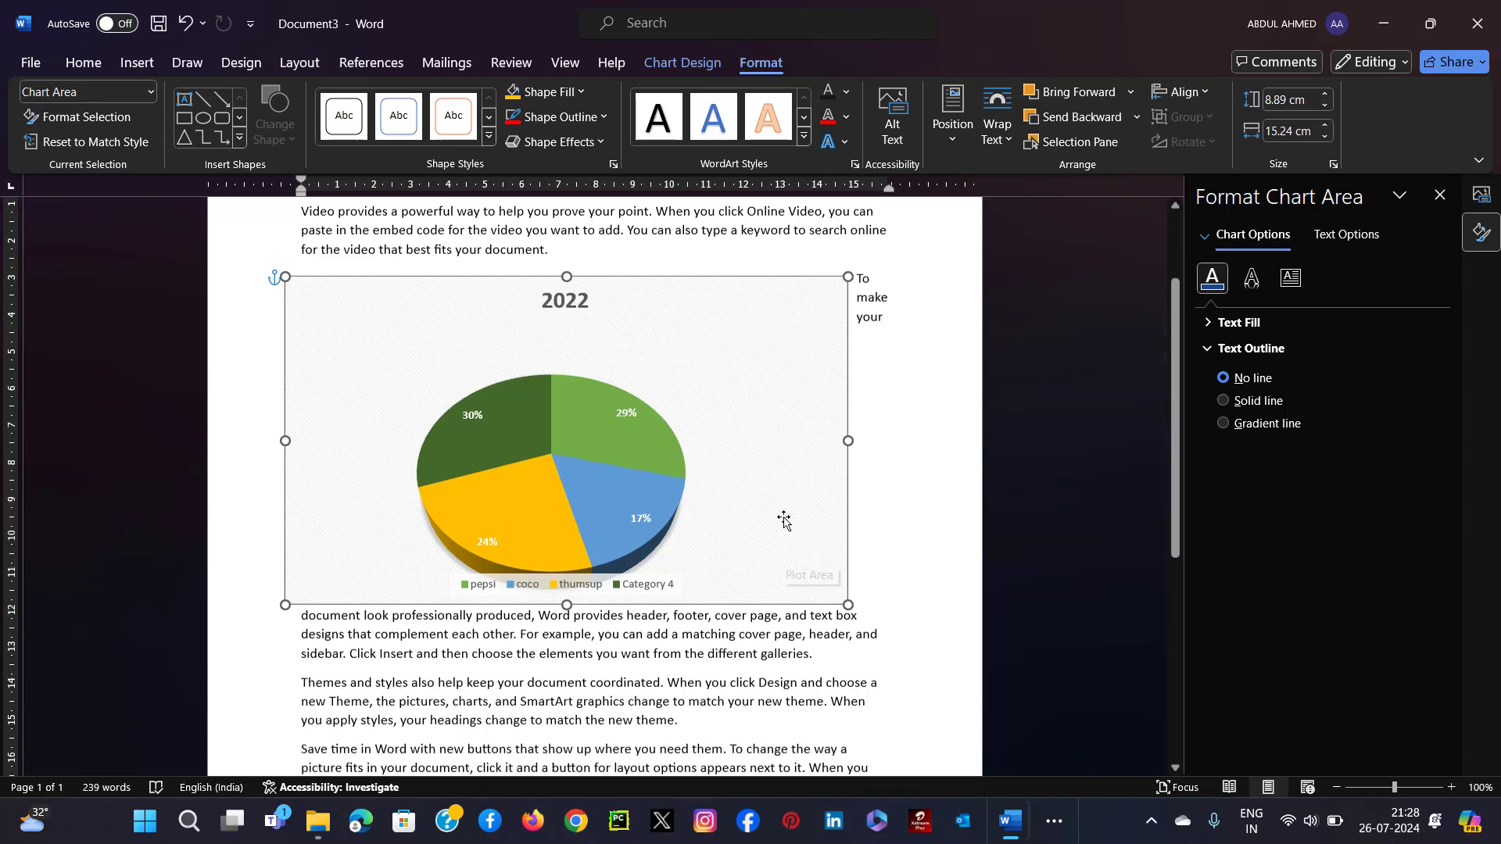
- Shrink the pie chart to about 4.9 cm high and 5 cm wide, leaving room for text on both sides
{"action": "left_click_drag", "start_coordinate": [849, 598], "coordinate": [570, 448]}
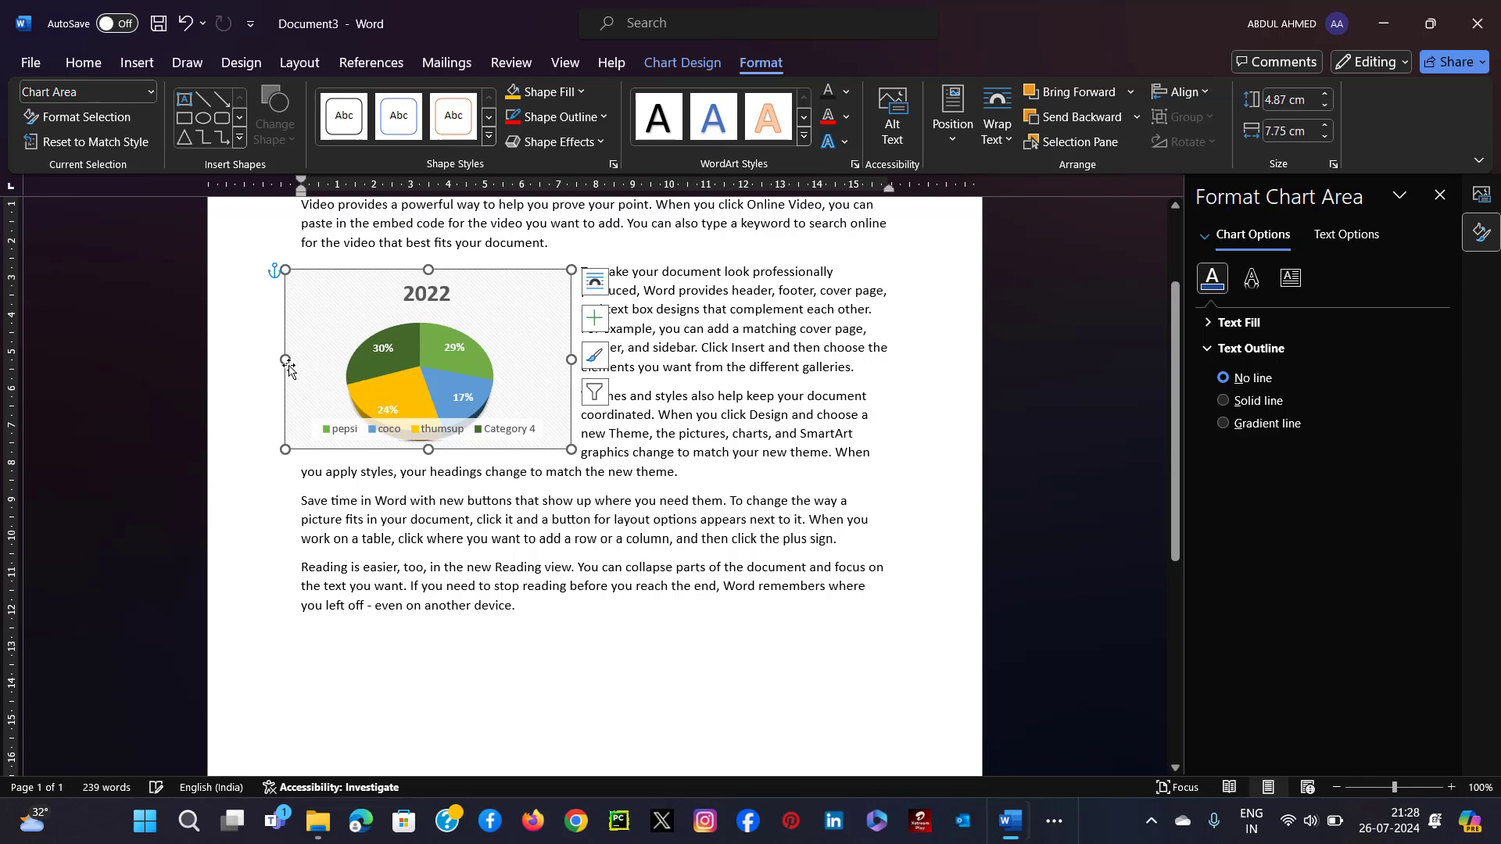
{"action": "left_click_drag", "start_coordinate": [285, 362], "coordinate": [387, 365]}
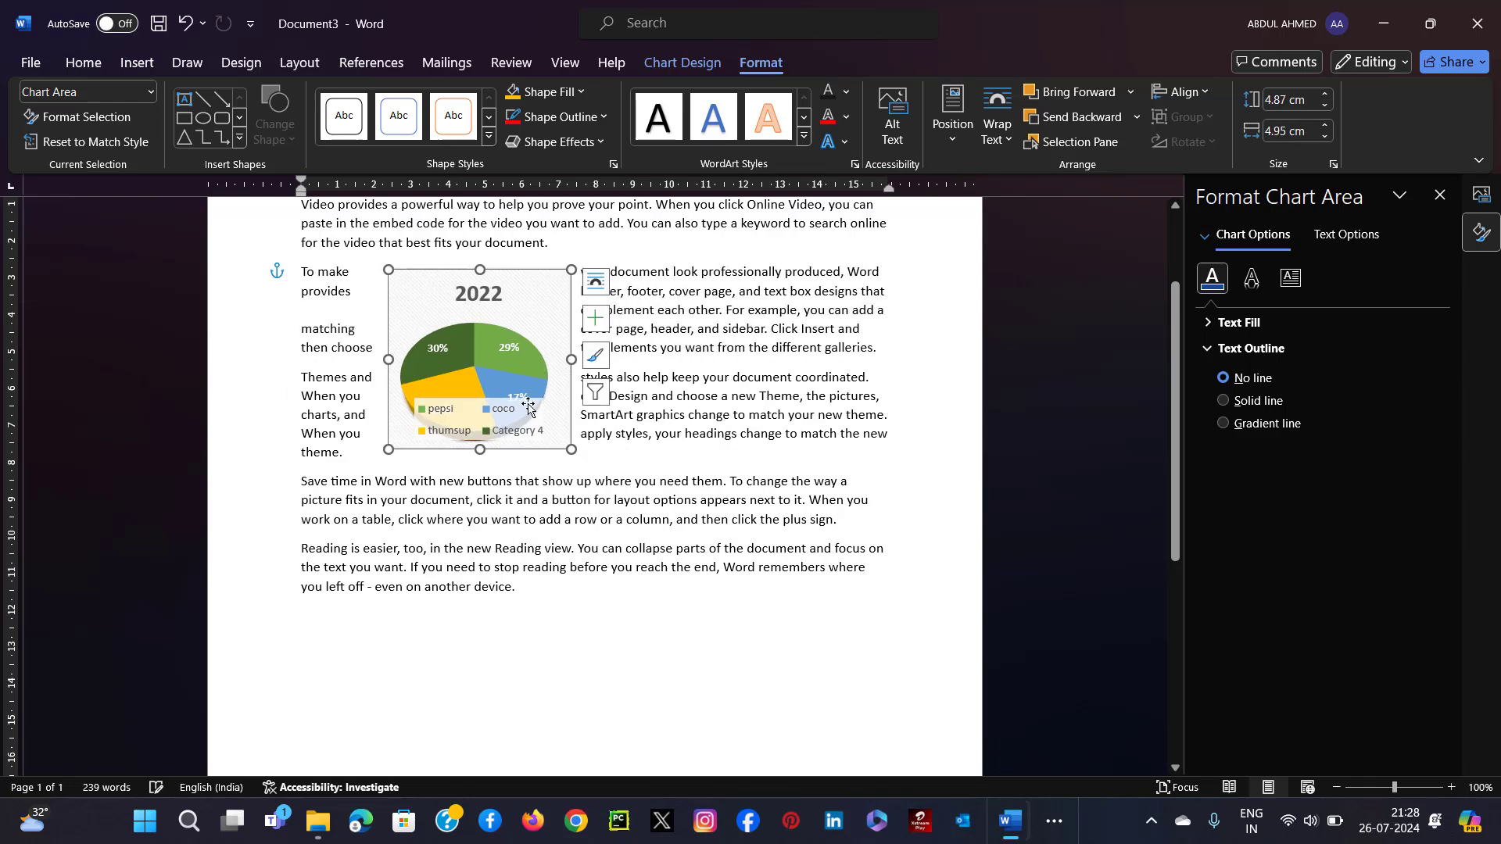
{"action": "left_click", "coordinate": [771, 501]}
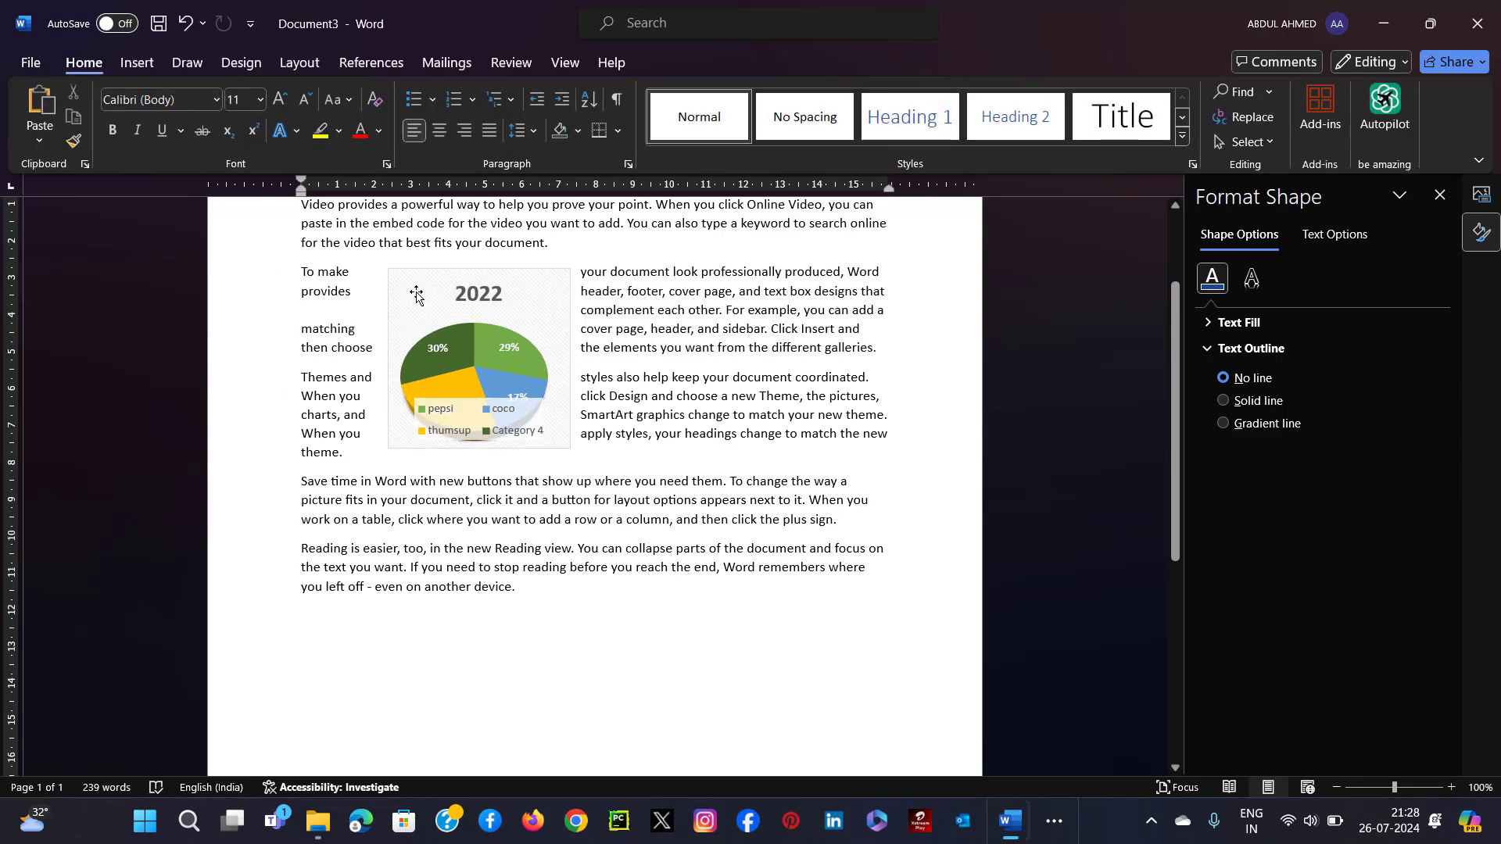
- Try to send the resized pie chart behind the text with Send Behind Text
{"action": "left_click", "coordinate": [528, 286]}
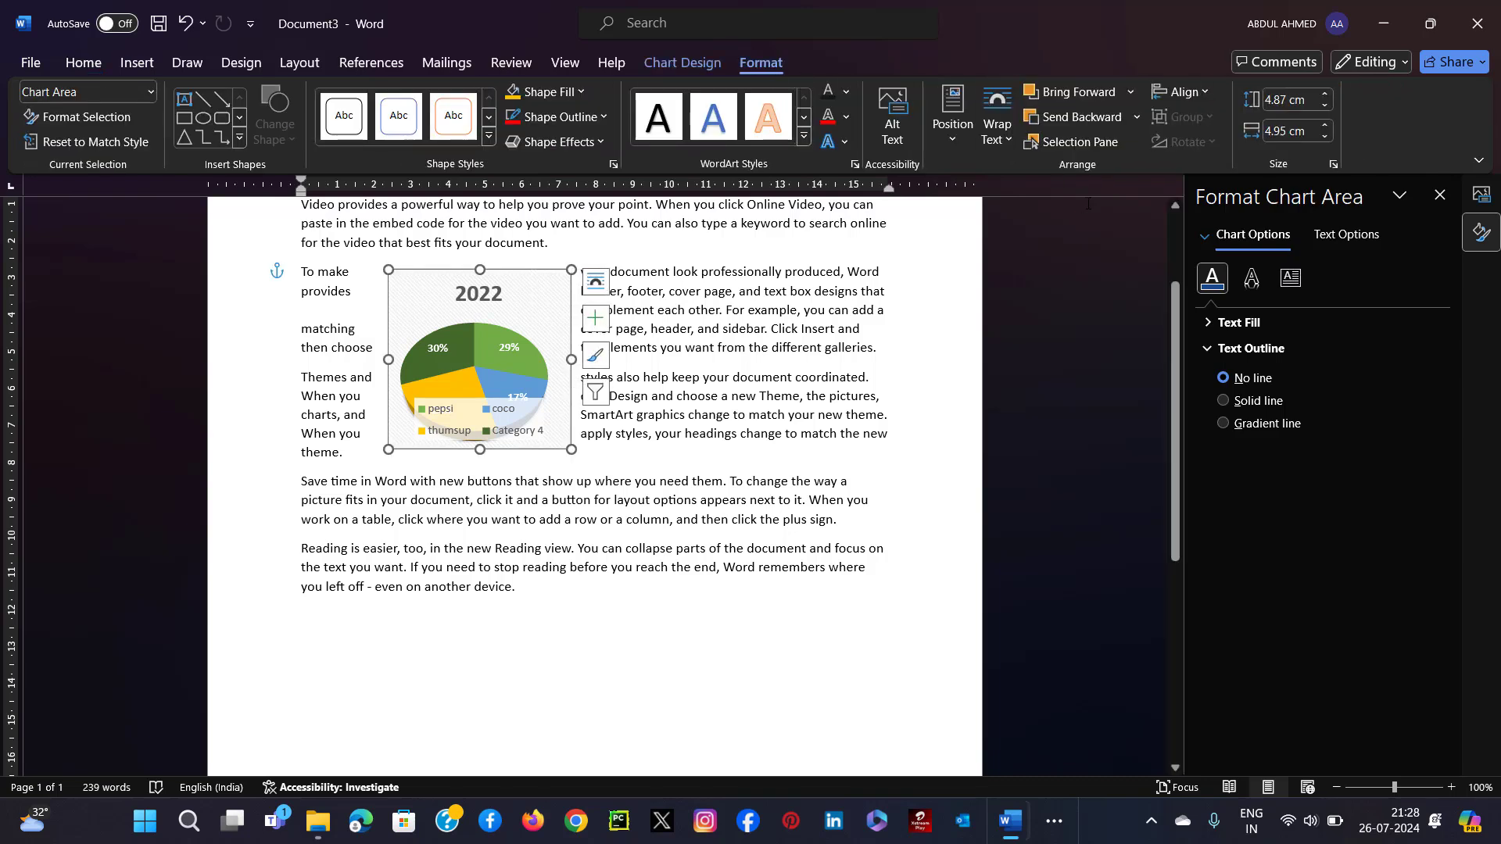
{"action": "left_click", "coordinate": [1001, 139]}
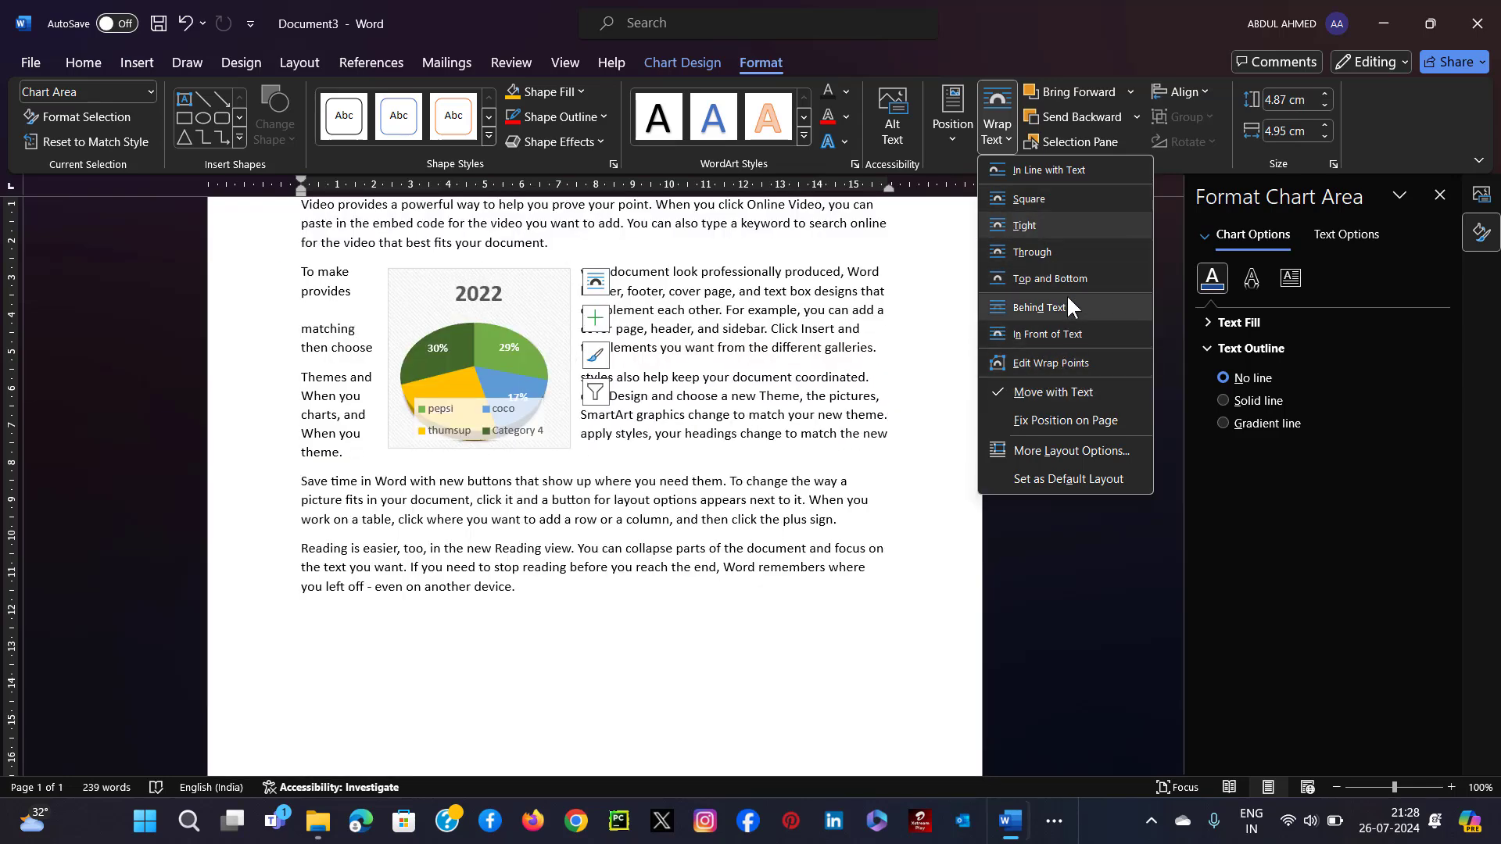
{"action": "left_click", "coordinate": [1113, 89]}
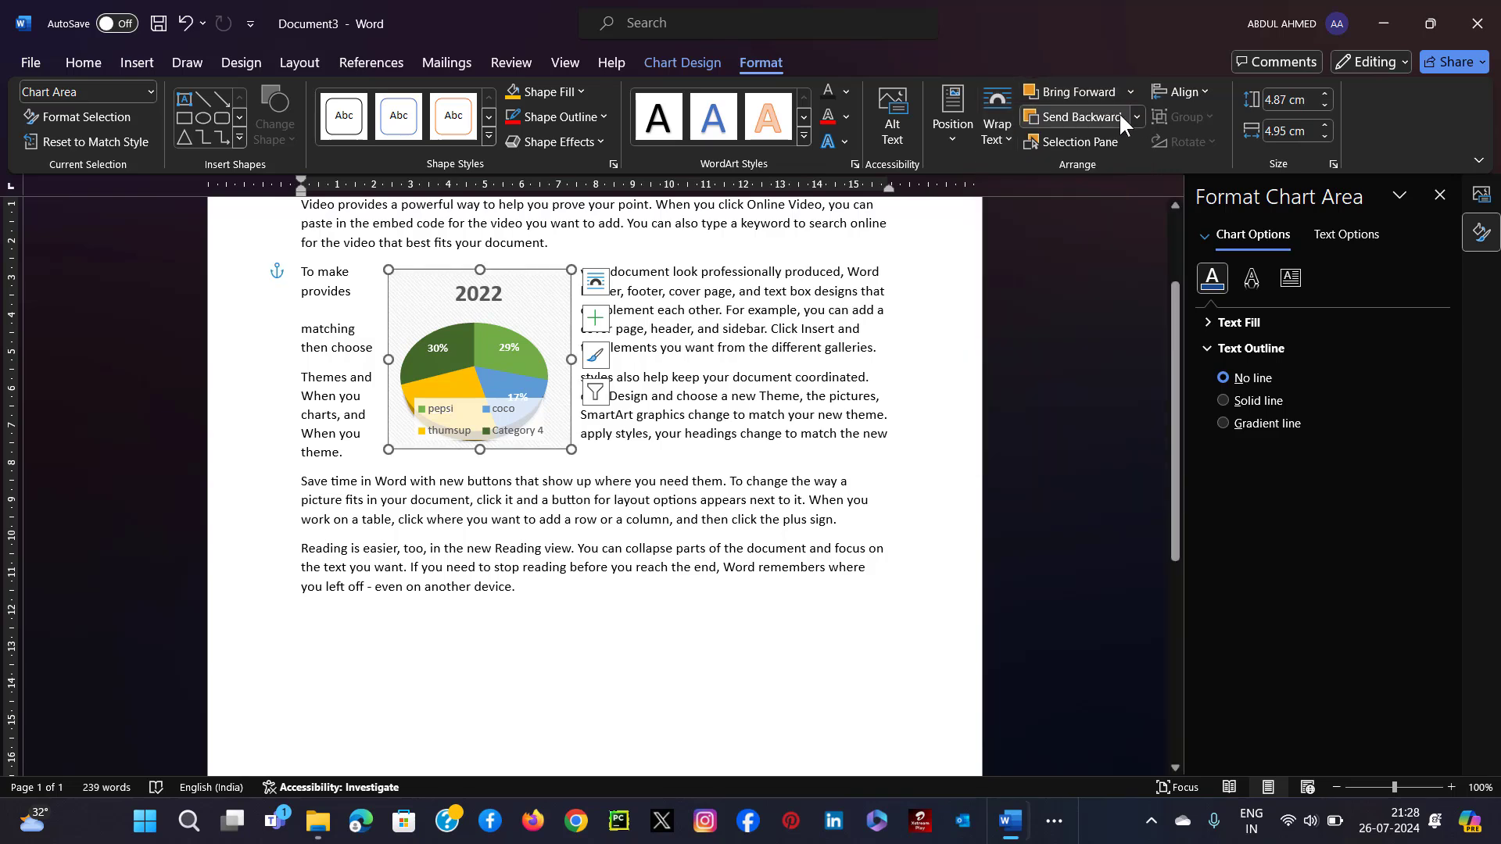
{"action": "left_click", "coordinate": [1136, 117]}
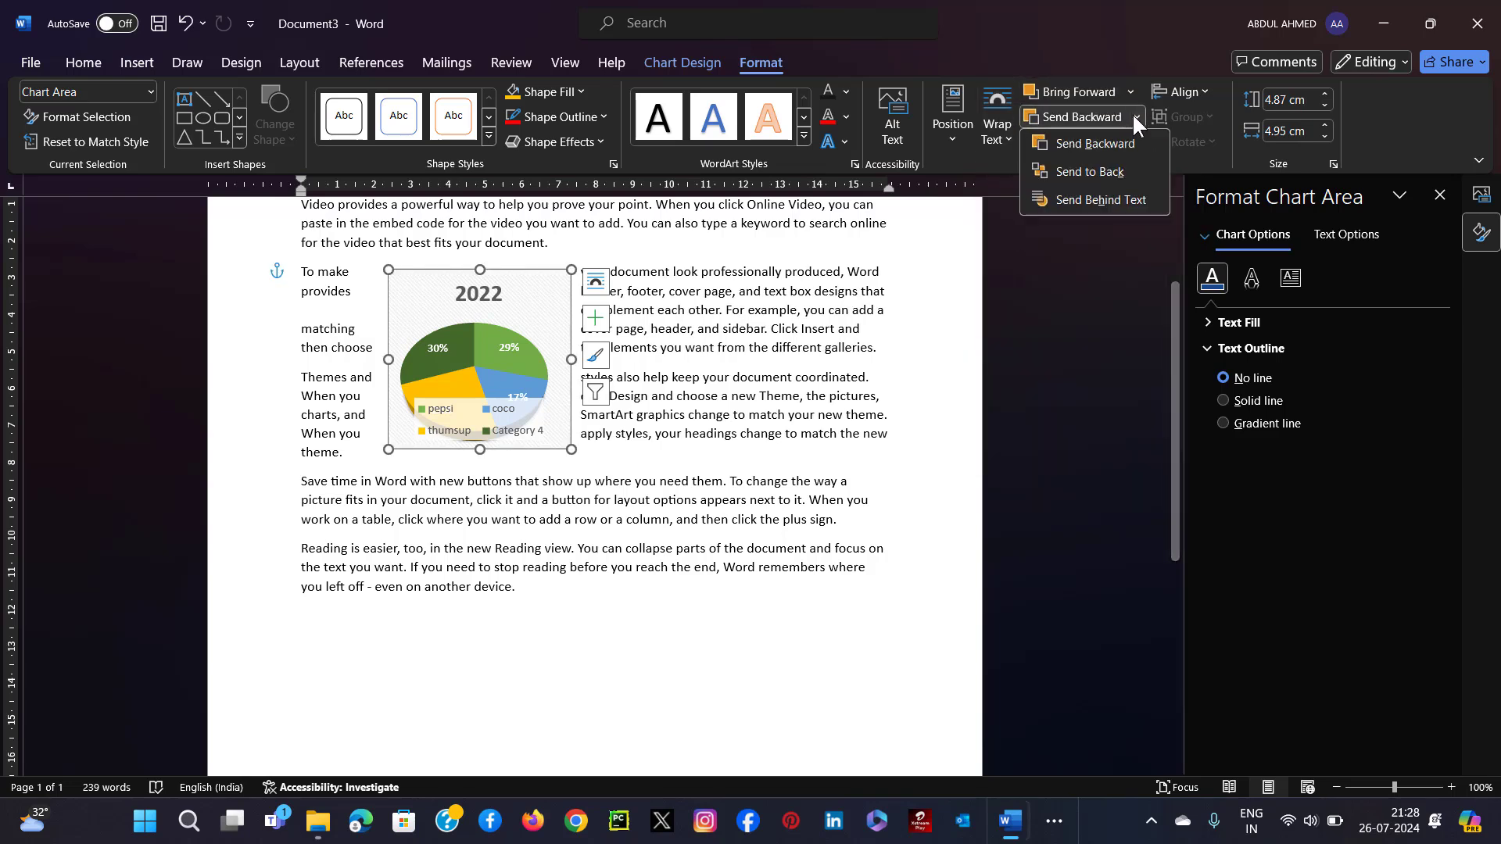
{"action": "left_click", "coordinate": [1101, 201]}
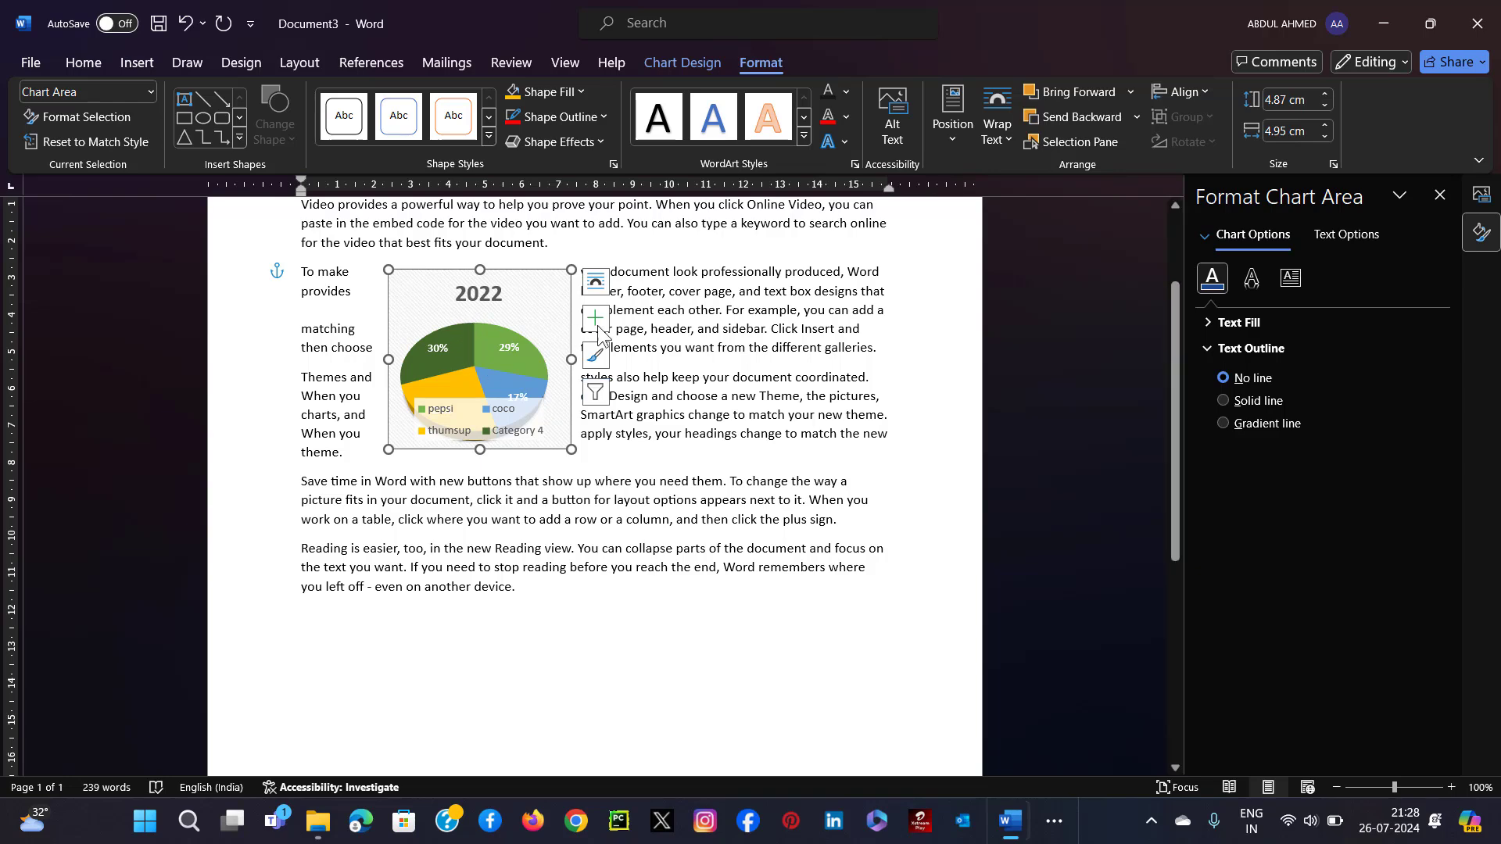
{"action": "left_click", "coordinate": [673, 307]}
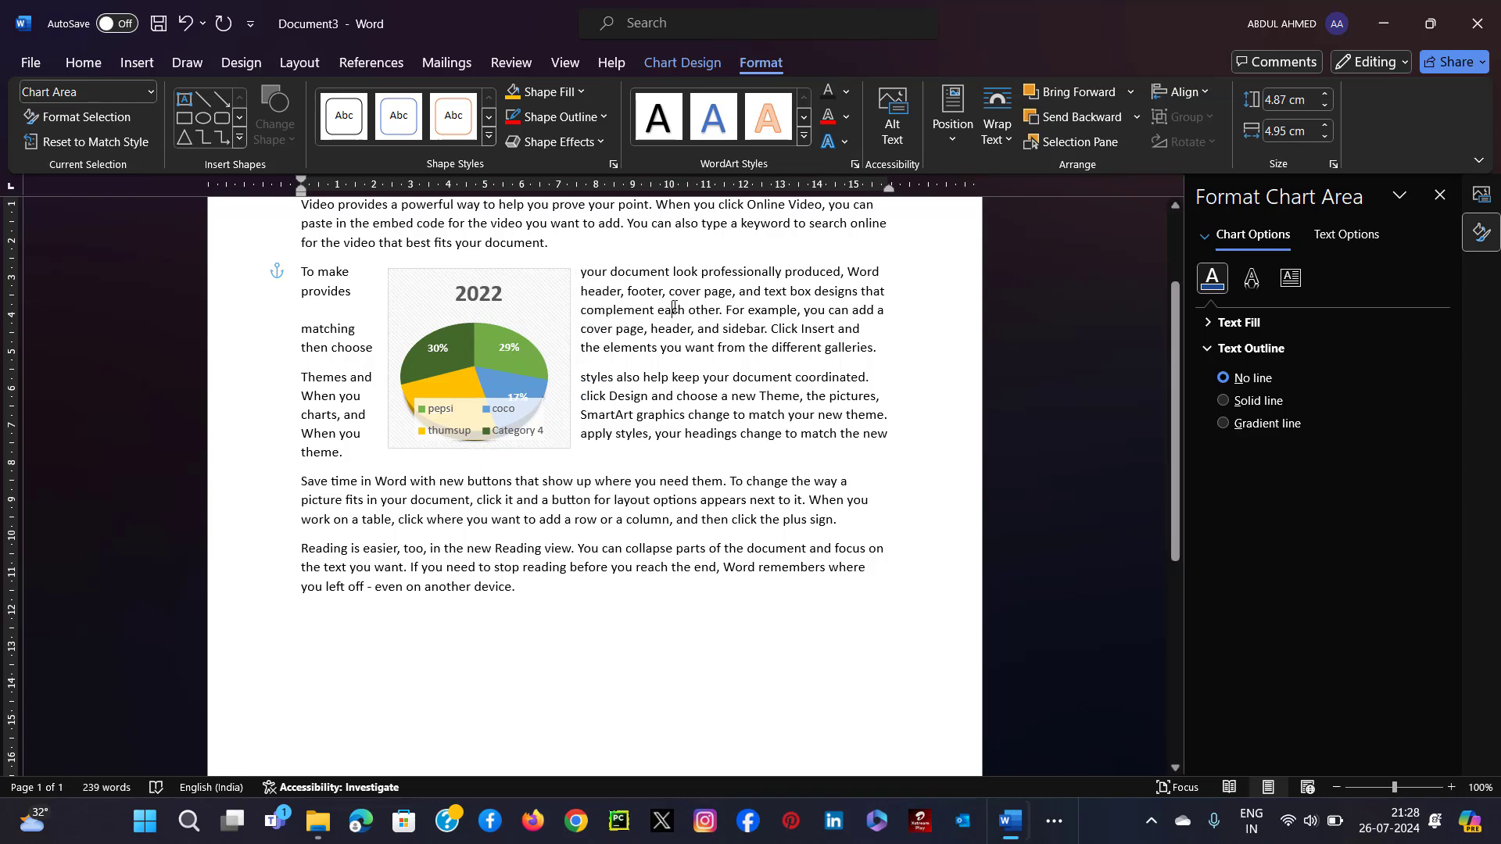
{"action": "left_click", "coordinate": [551, 365]}
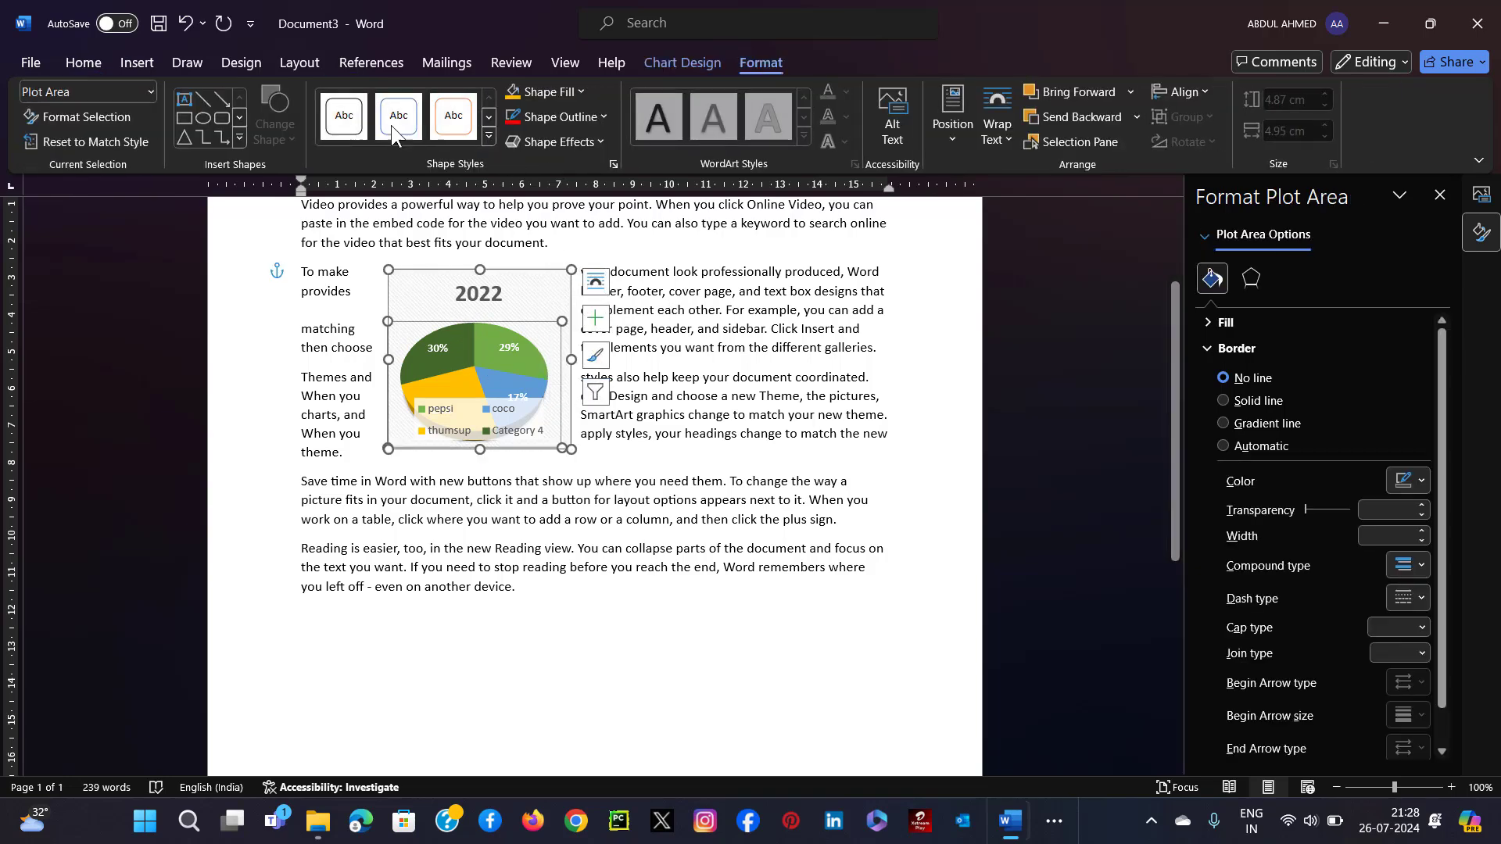
- Insert a screen clipping covering most of the desktop at the end of the paragraph that finishes with "different galleries."
{"action": "left_click", "coordinate": [148, 60]}
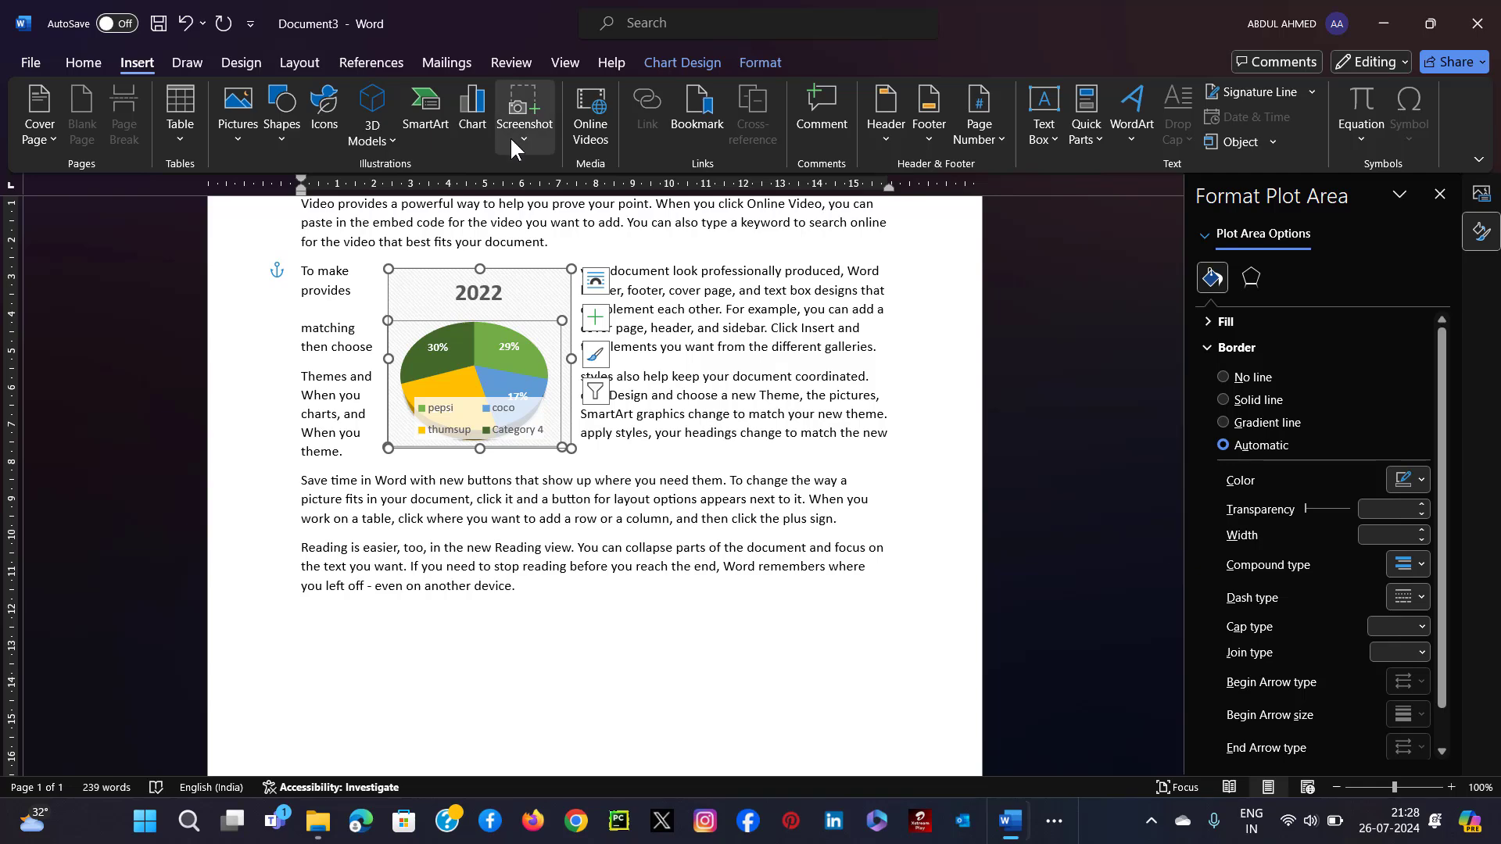
{"action": "scroll", "coordinate": [886, 384], "scroll_direction": "up", "scroll_amount": 1}
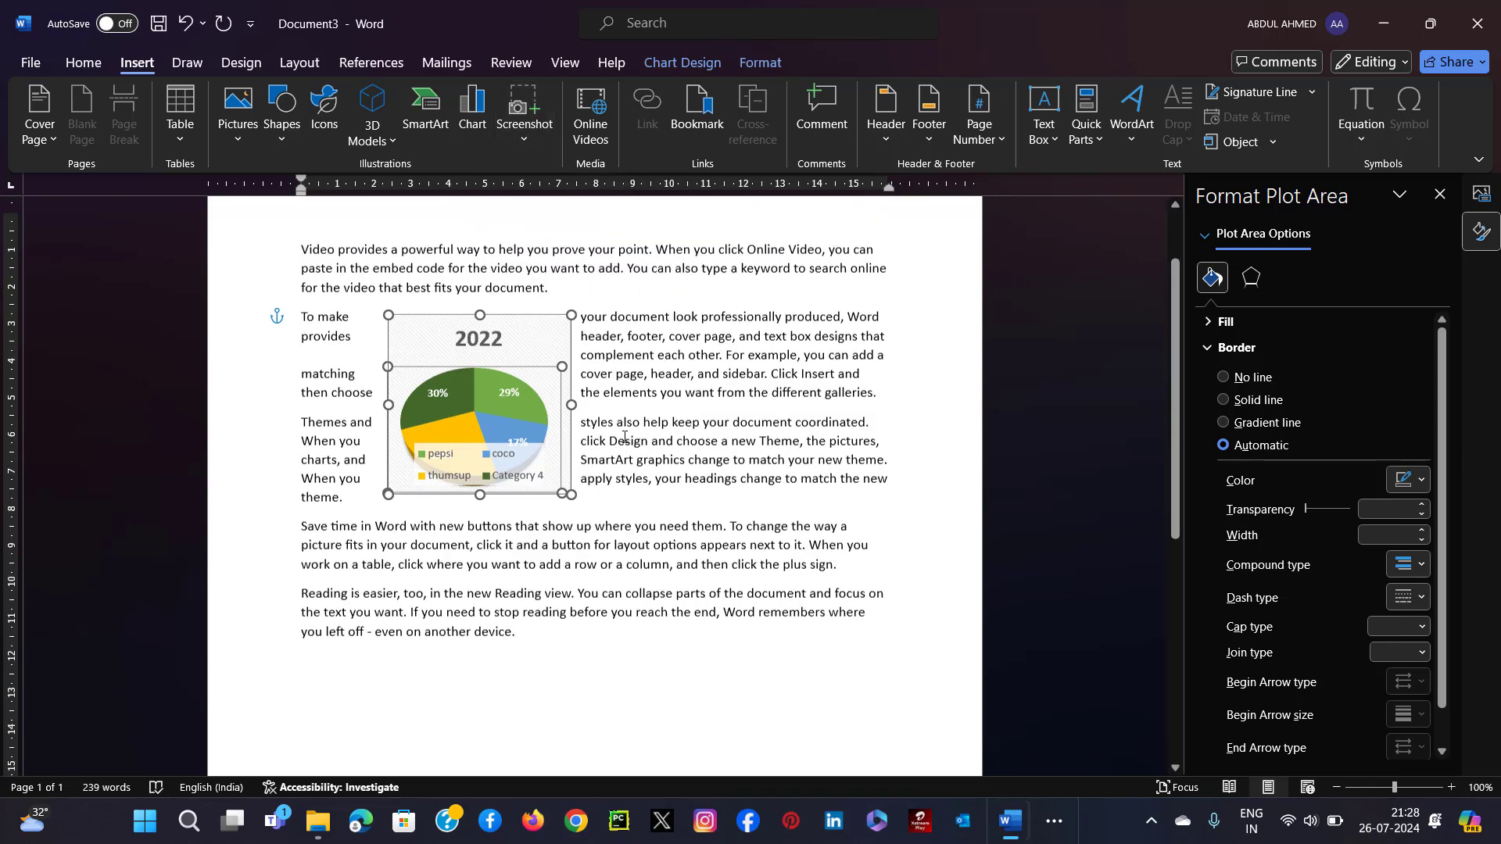
{"action": "left_click", "coordinate": [886, 384]}
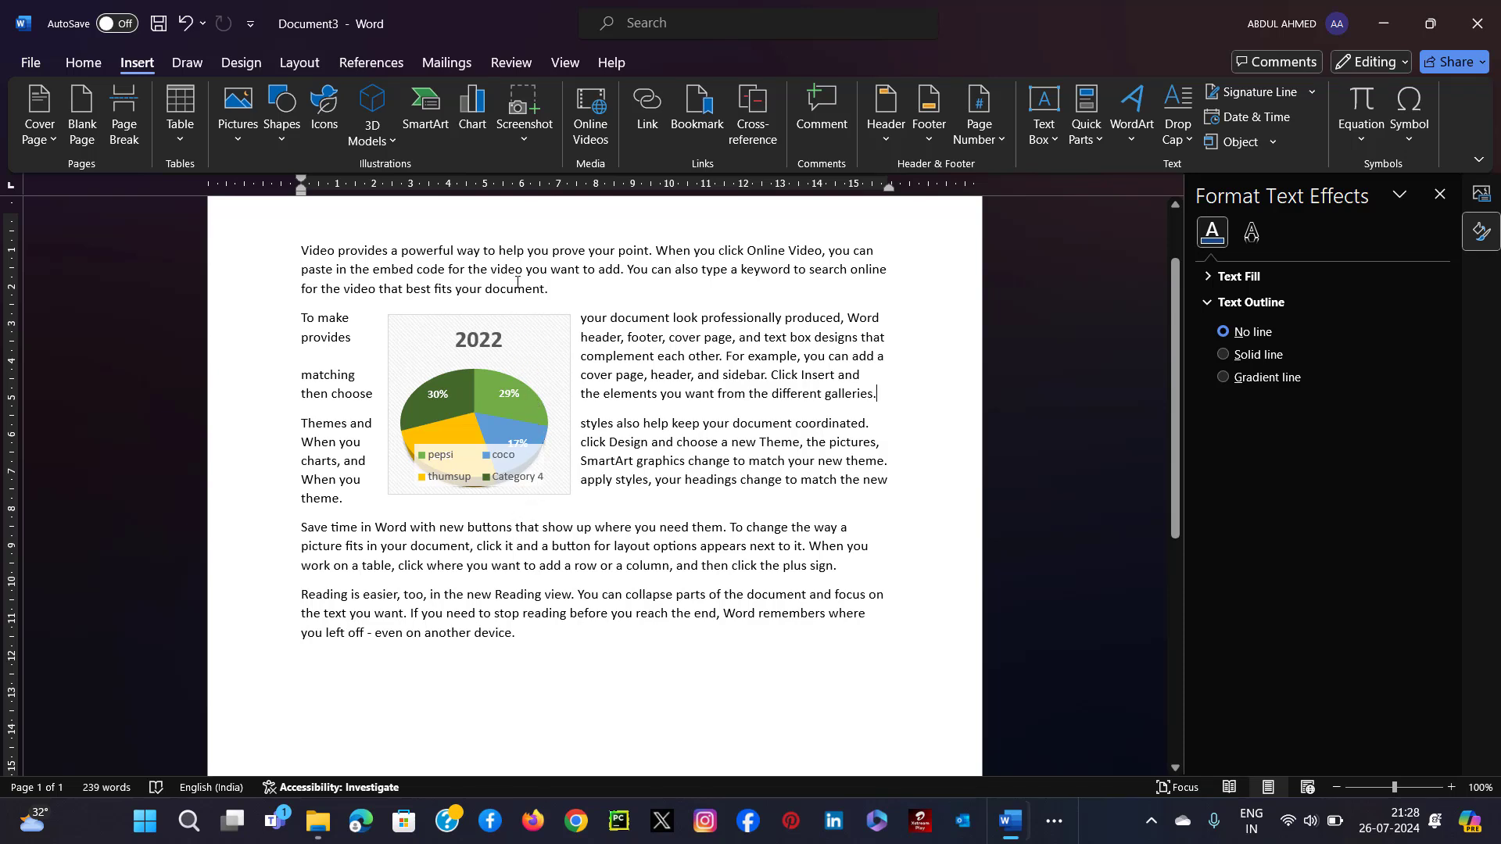
{"action": "left_click", "coordinate": [524, 114]}
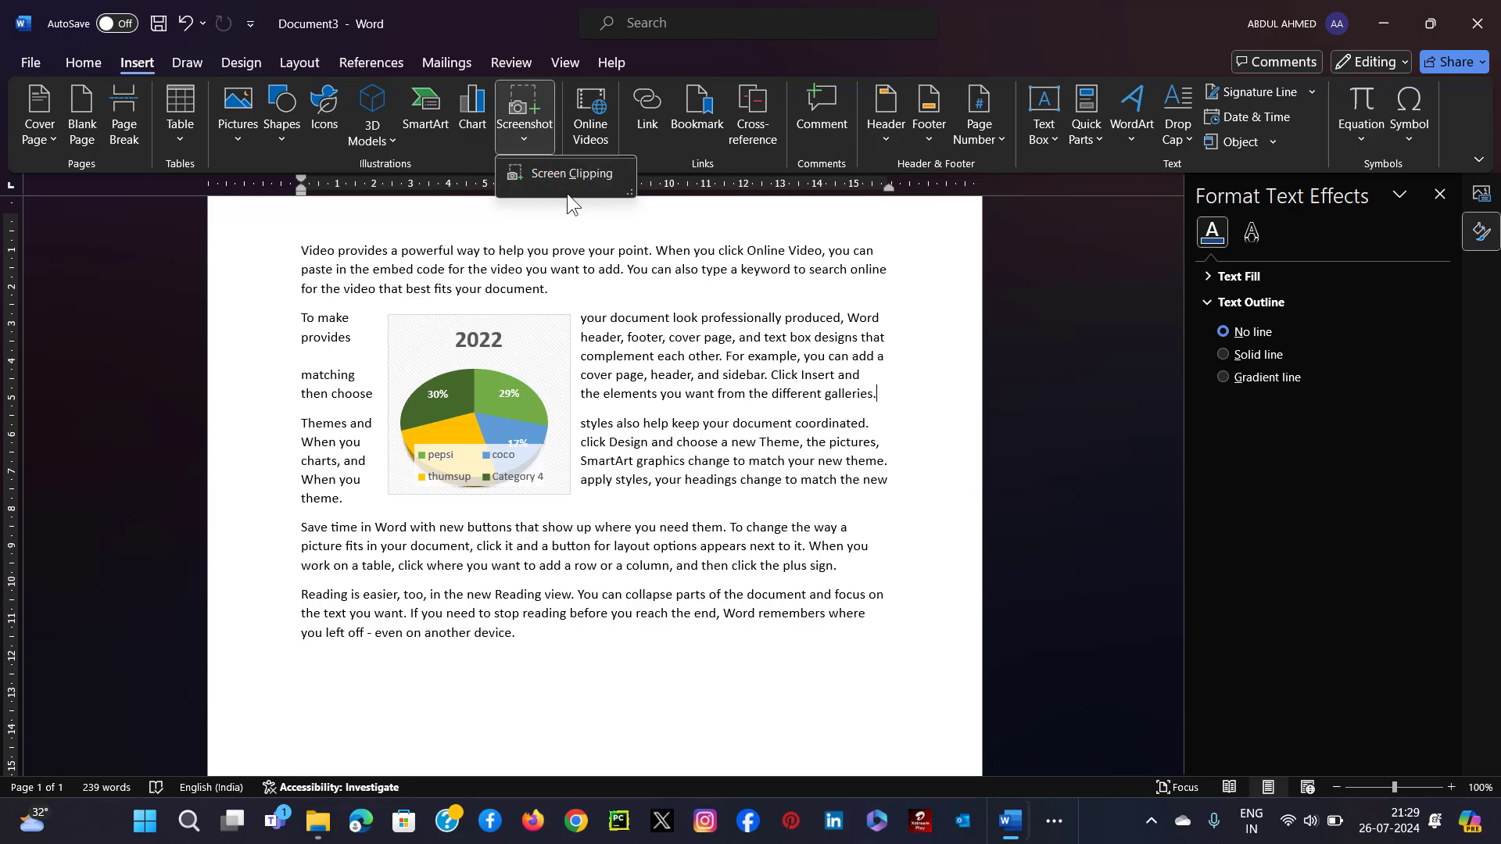
{"action": "left_click", "coordinate": [587, 181]}
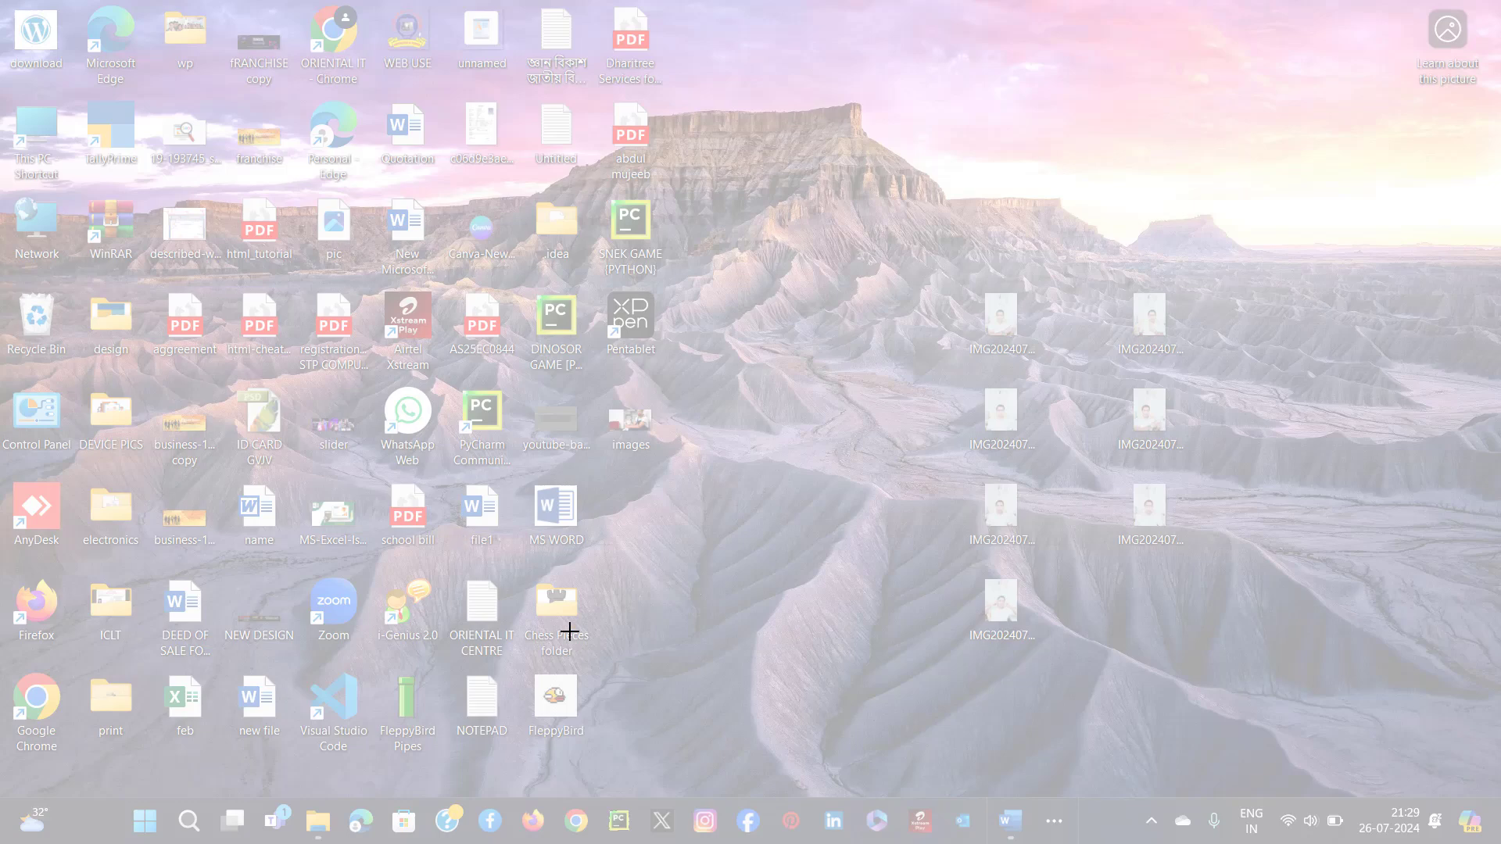
{"action": "left_click_drag", "start_coordinate": [125, 57], "coordinate": [1436, 795]}
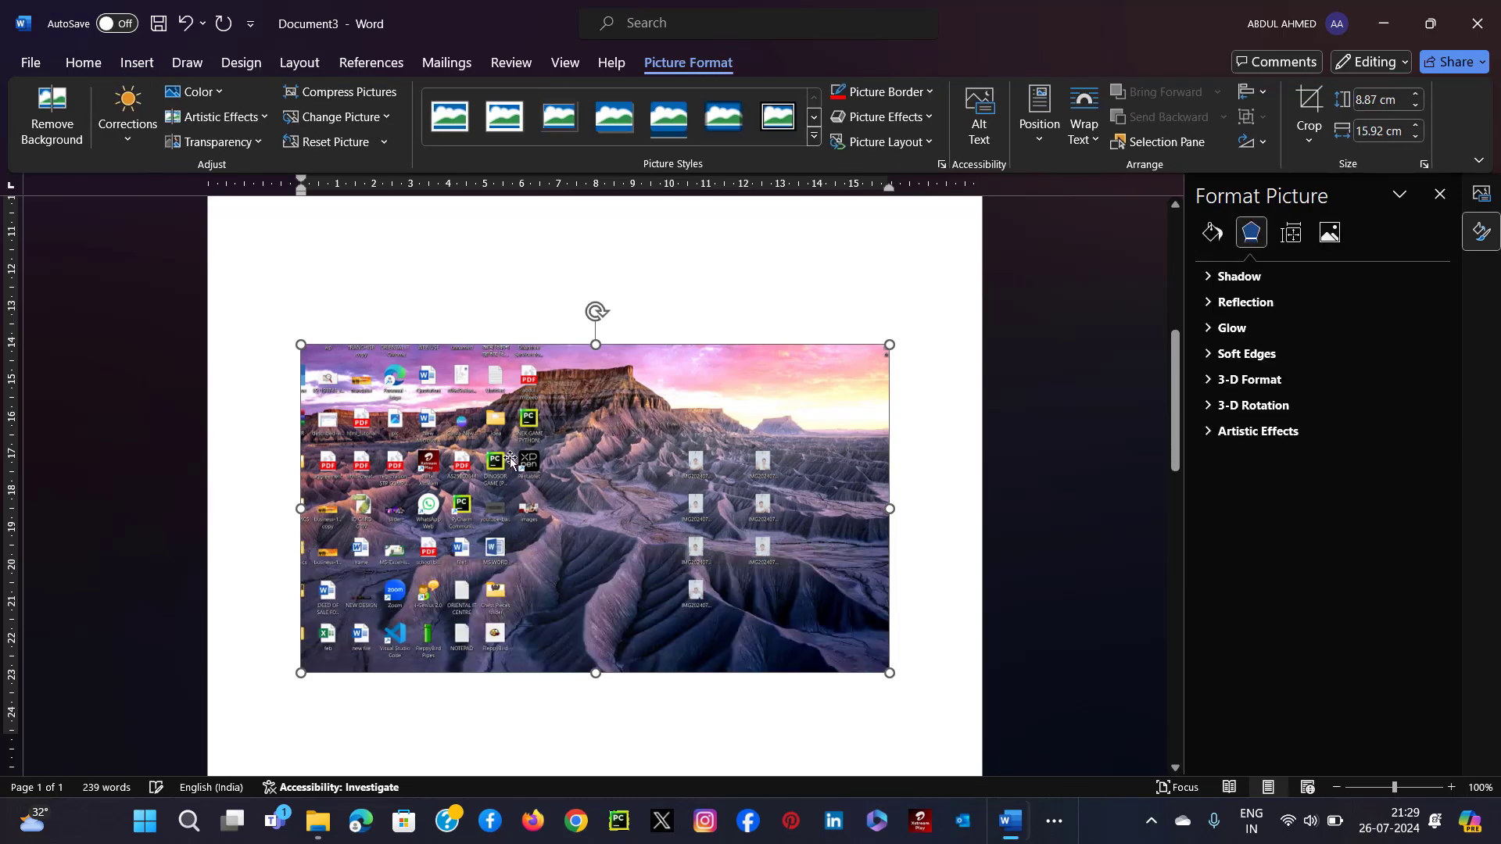
{"action": "scroll", "coordinate": [547, 500], "scroll_direction": "up", "scroll_amount": 10}
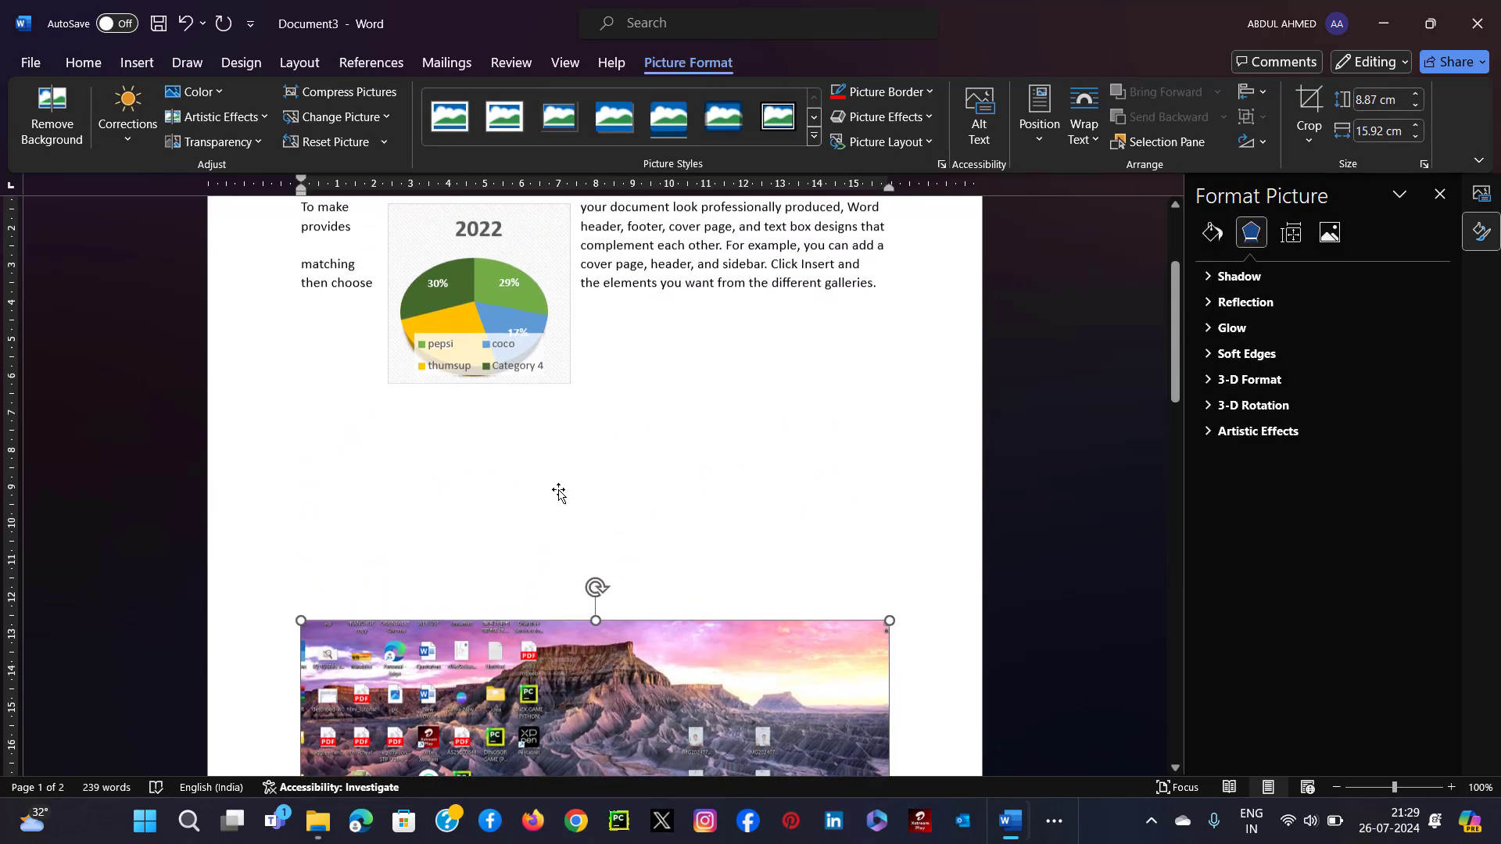
{"action": "scroll", "coordinate": [558, 493], "scroll_direction": "down", "scroll_amount": 10}
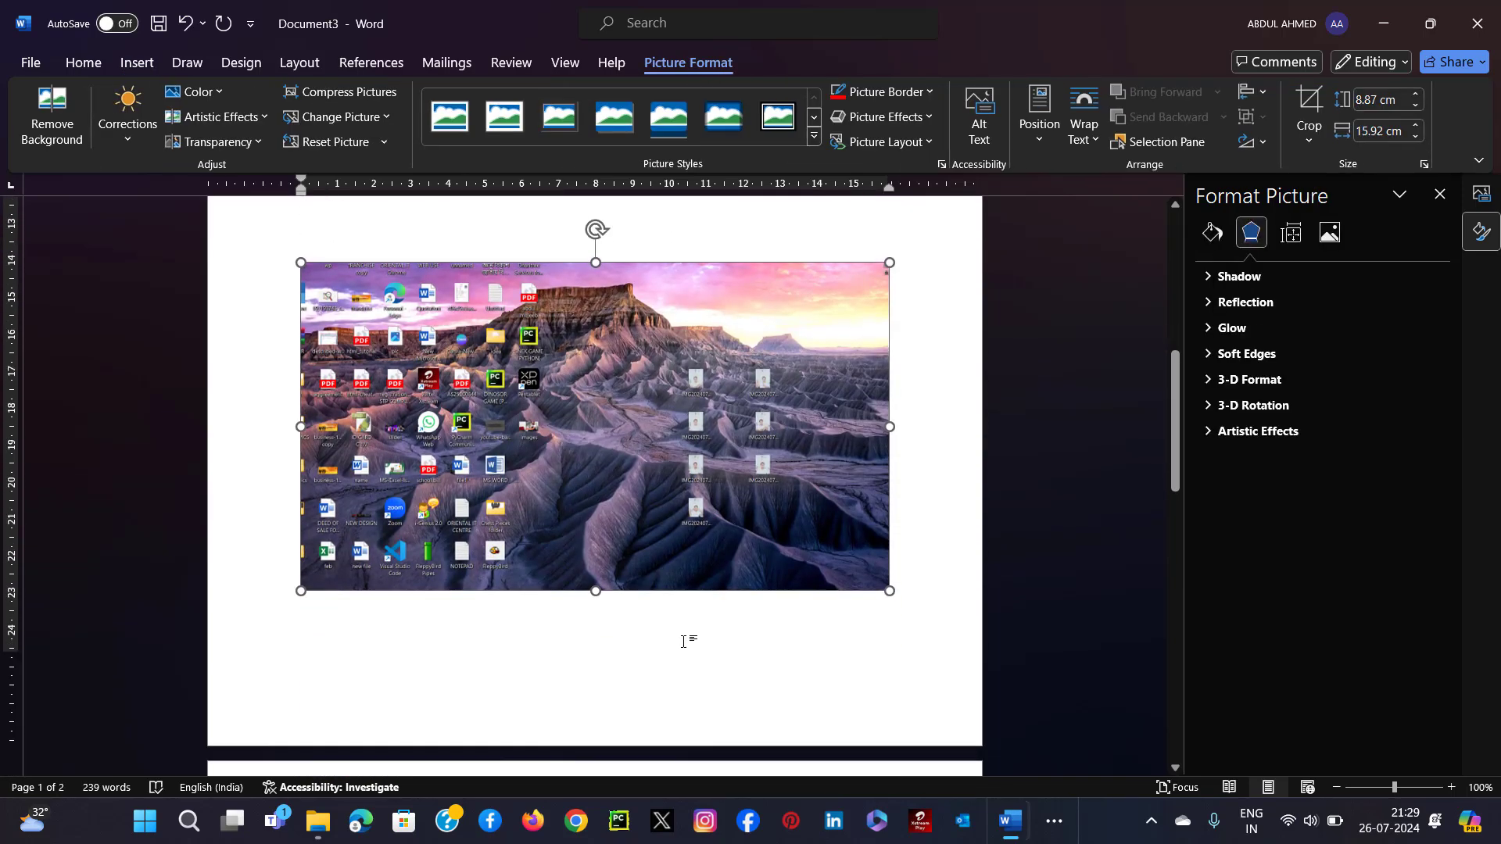
- Place the text cursor right after the desktop clipping and show the commands for inserting content
{"action": "left_click", "coordinate": [972, 425]}
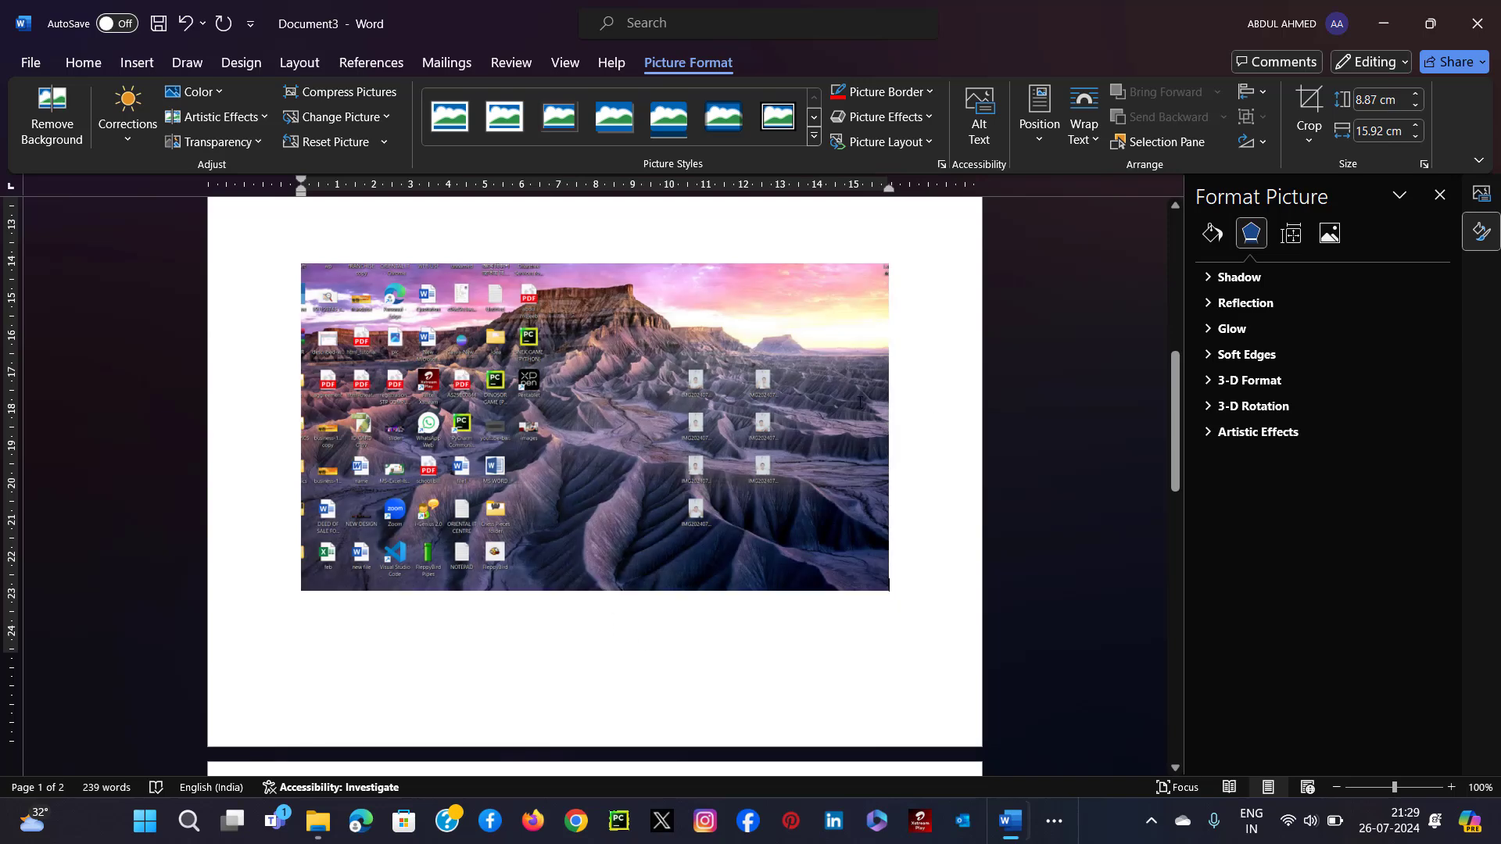
{"action": "left_click", "coordinate": [152, 62]}
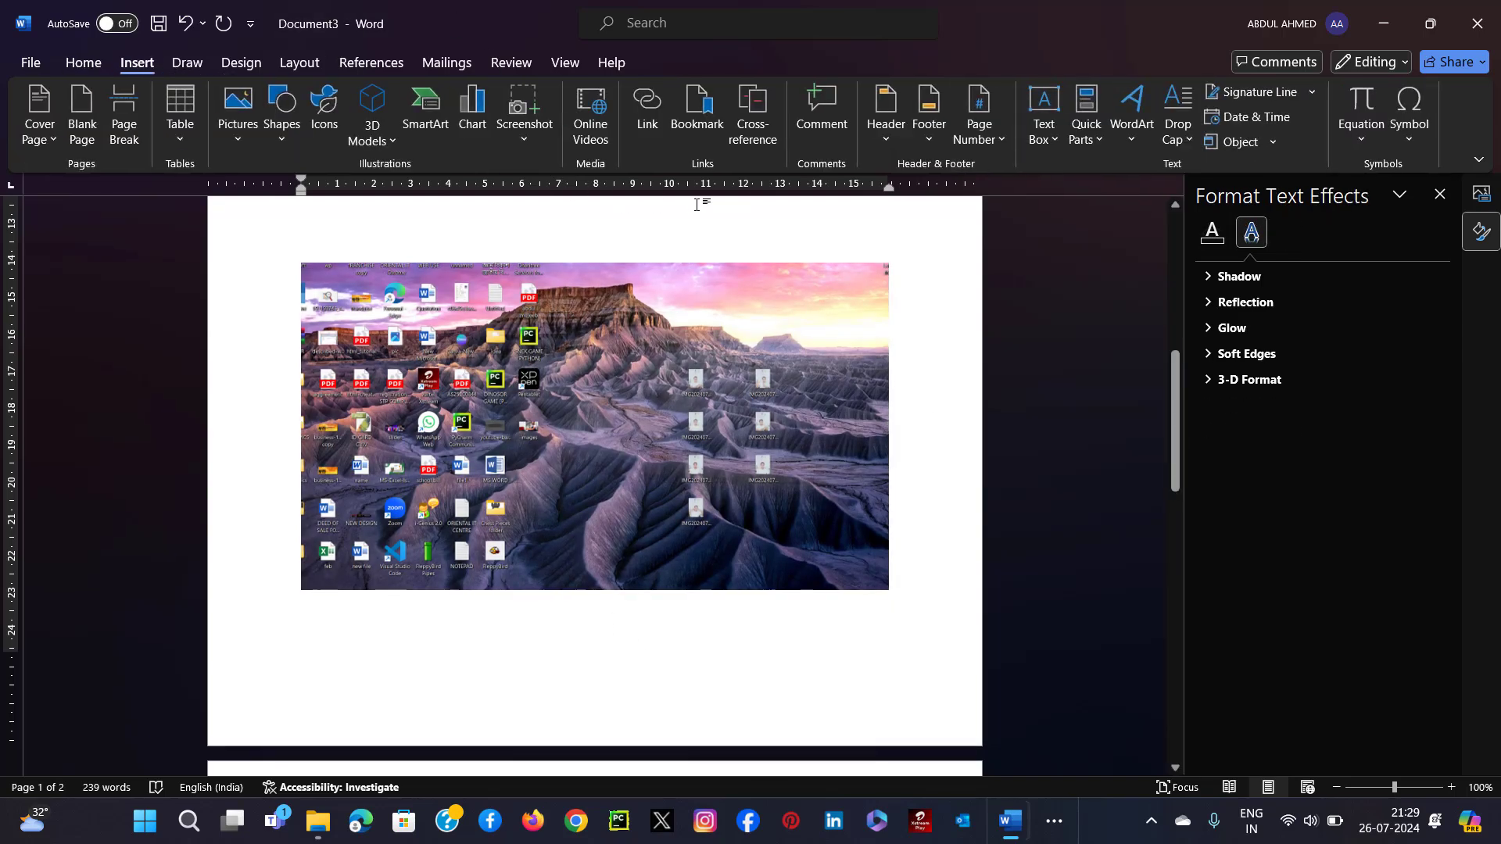